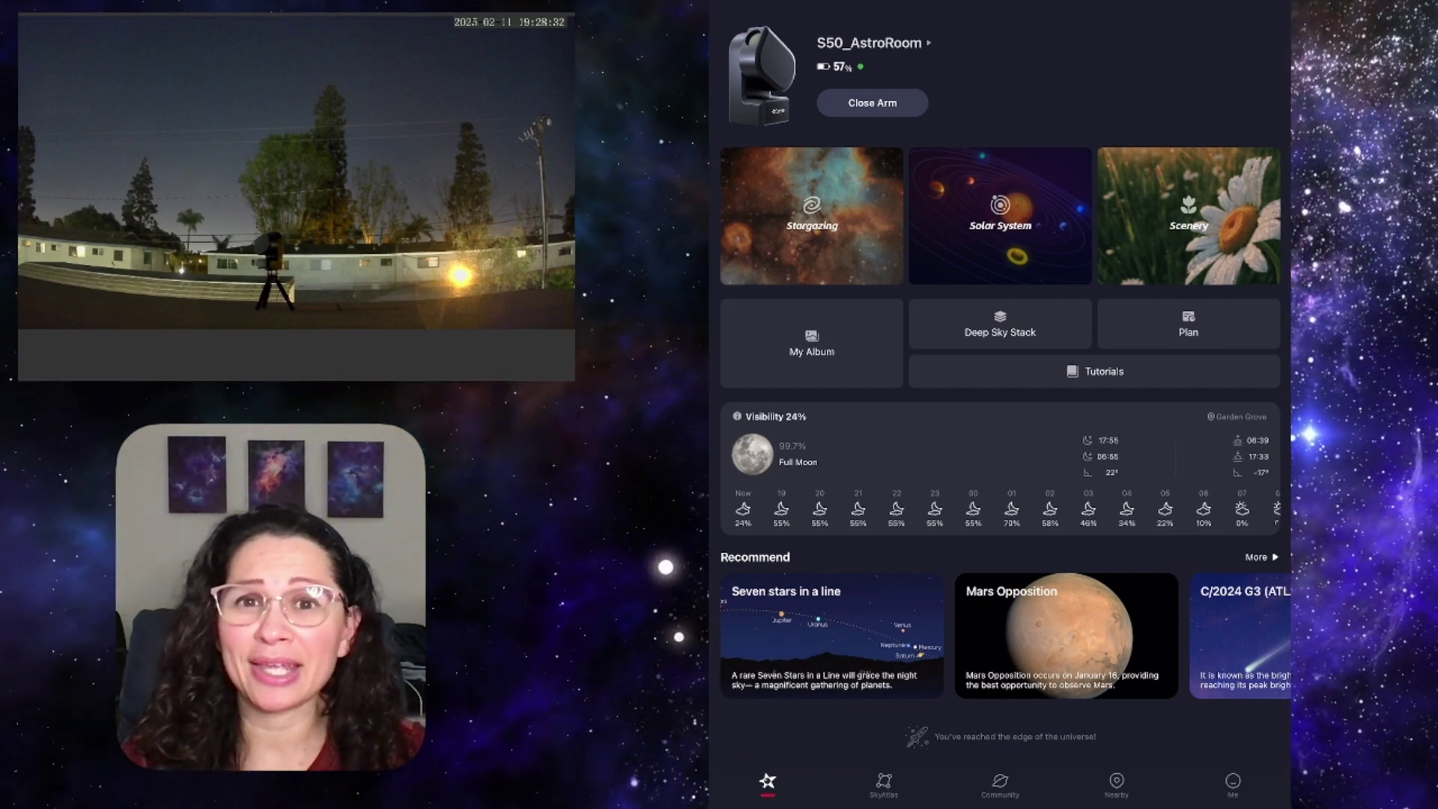
Create a new observation plan named 'YouTube'.
{"action": "left_click", "coordinate": [1168, 343]}
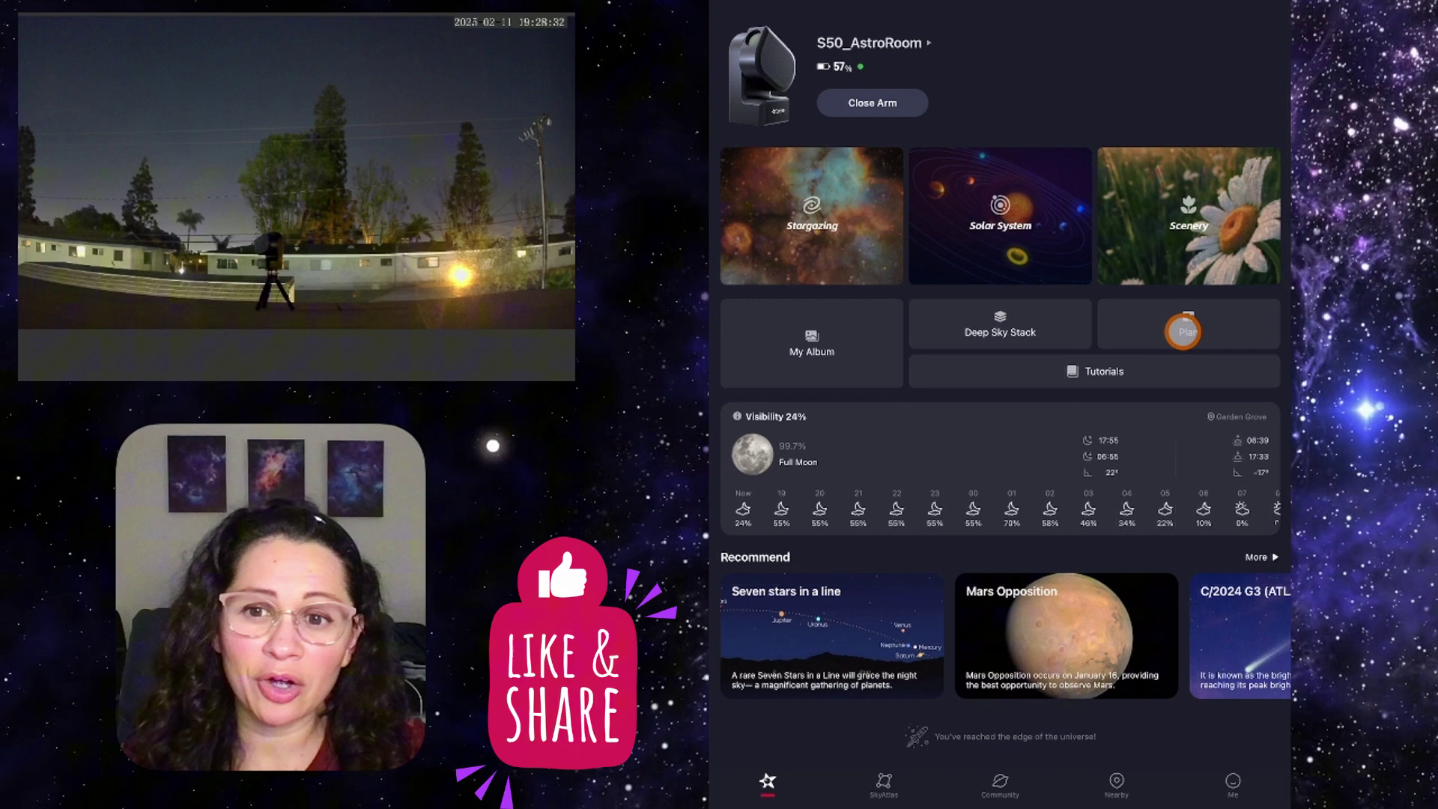
{"action": "left_click", "coordinate": [1181, 329]}
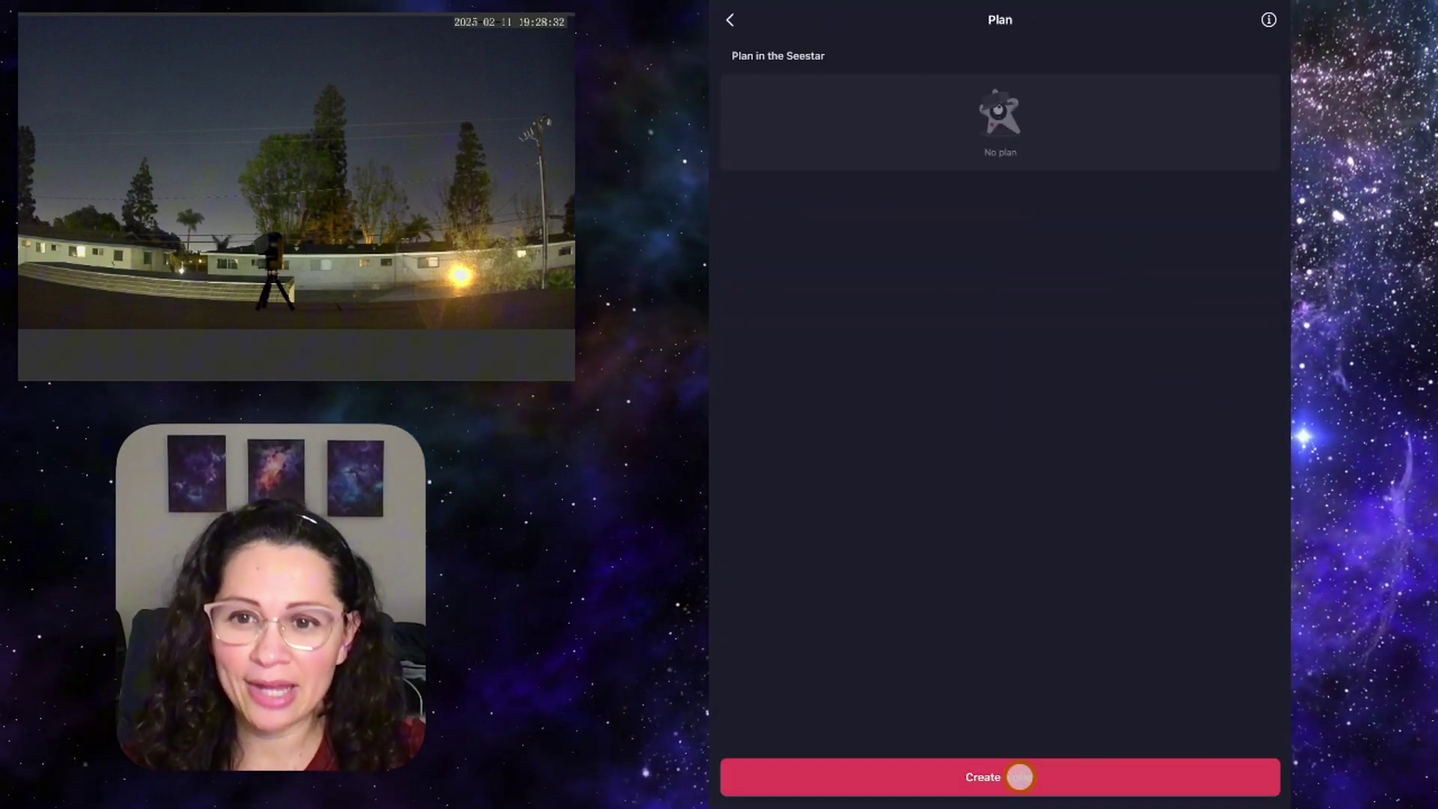
{"action": "left_click", "coordinate": [1020, 776]}
{"action": "left_click", "coordinate": [1006, 389]}
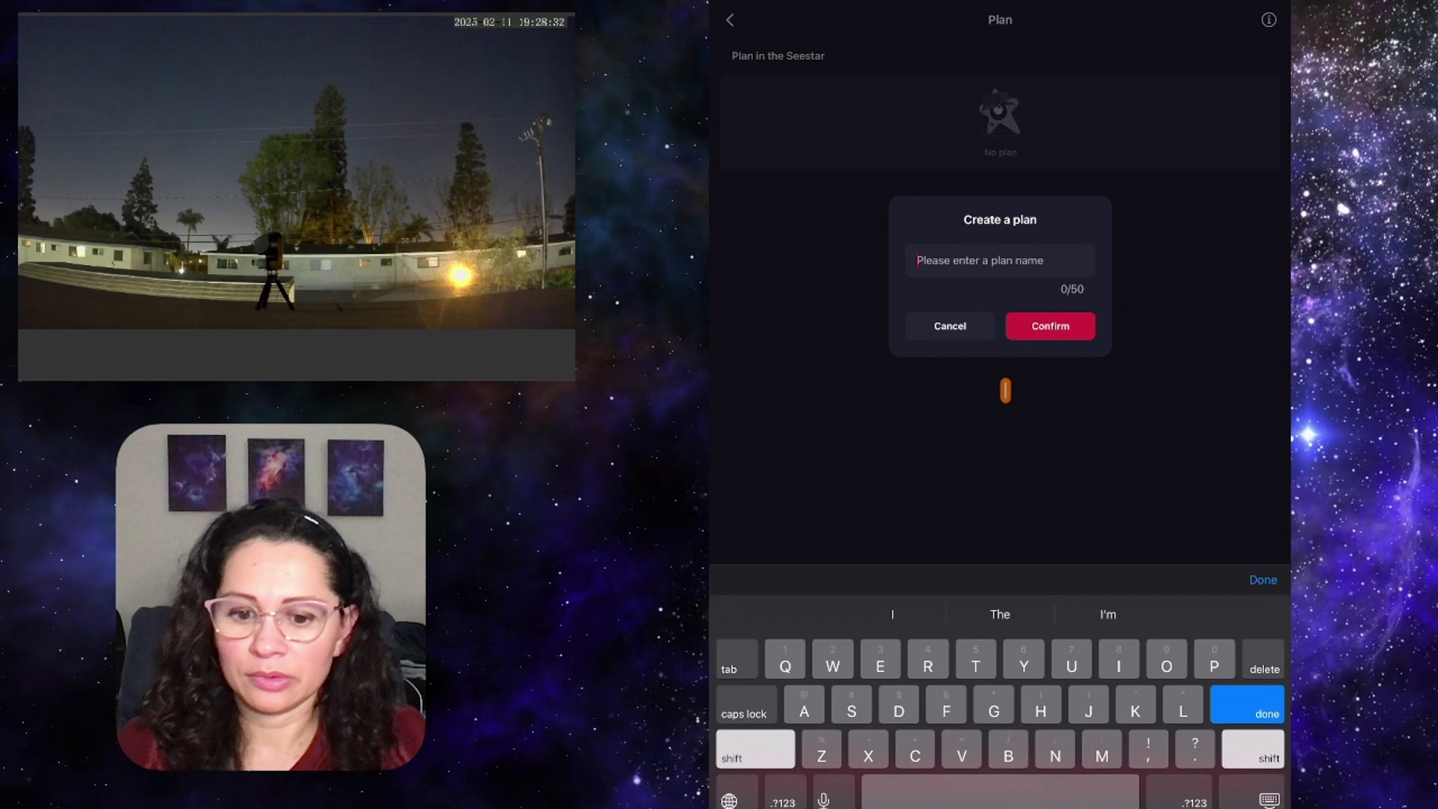
{"action": "type", "text": "YouTube"}
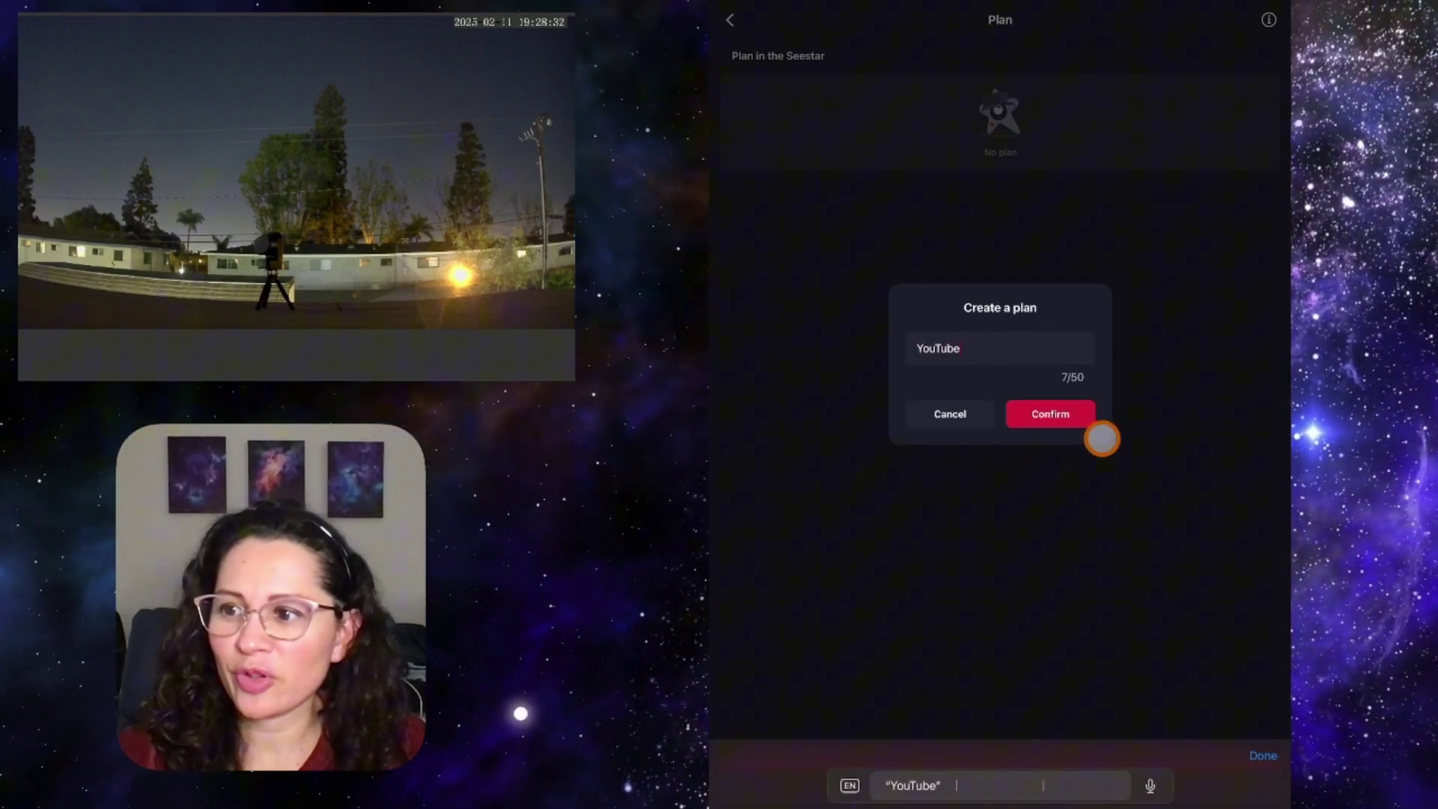
{"action": "left_click", "coordinate": [1050, 414]}
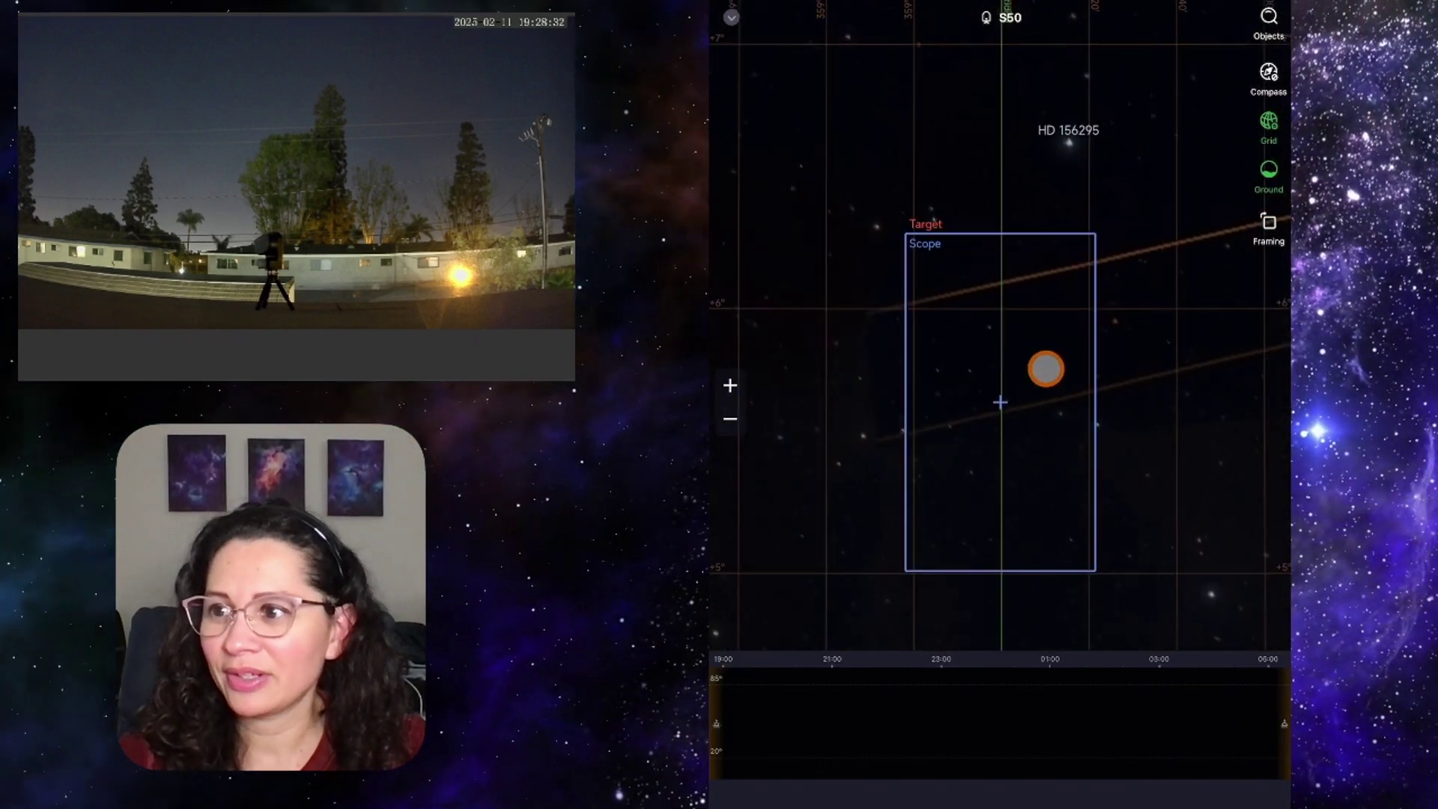
{"action": "left_click", "coordinate": [1046, 370]}
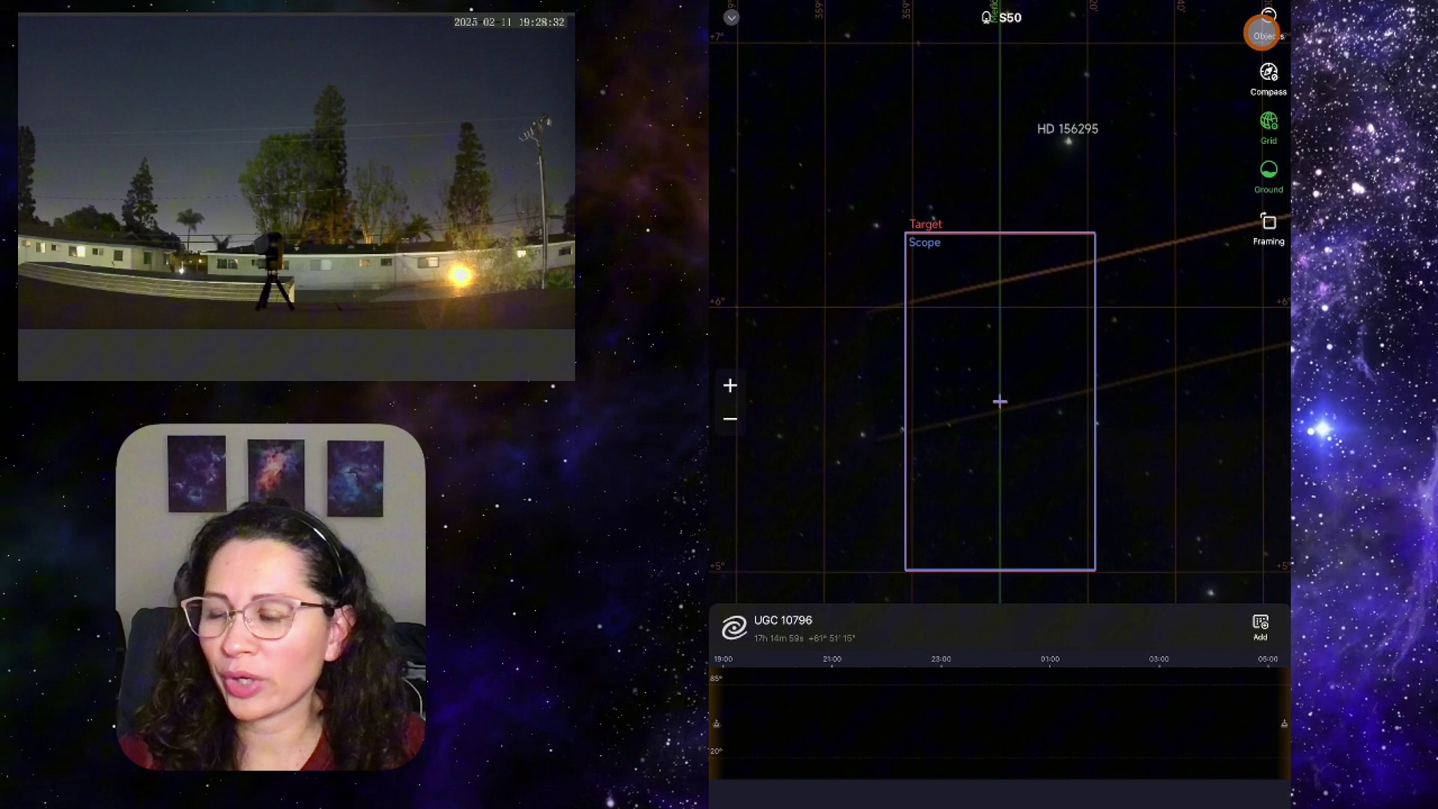
Search for M 42, the Orion Nebula, and centre the sky atlas on it.
{"action": "left_click", "coordinate": [1269, 17]}
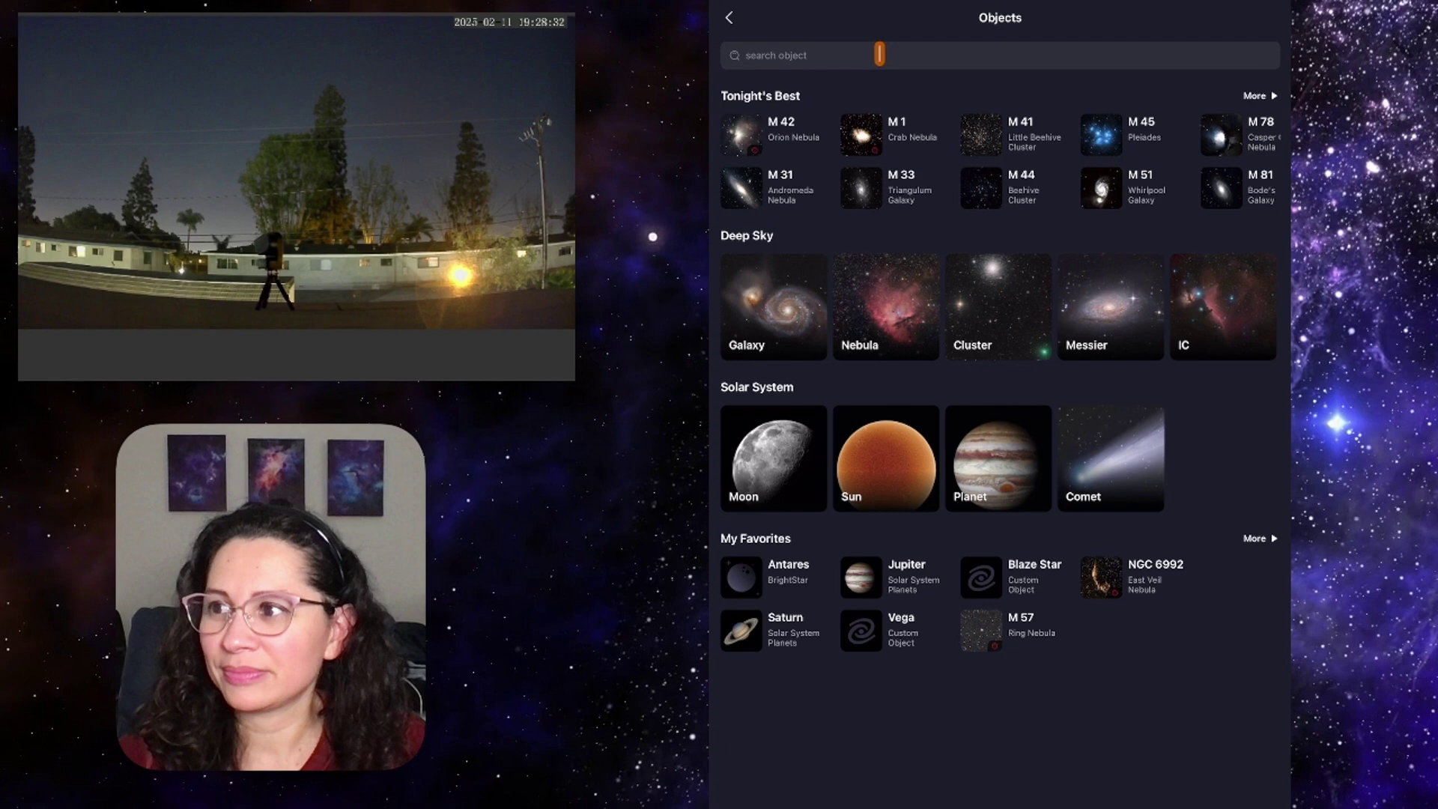
{"action": "left_click", "coordinate": [879, 54]}
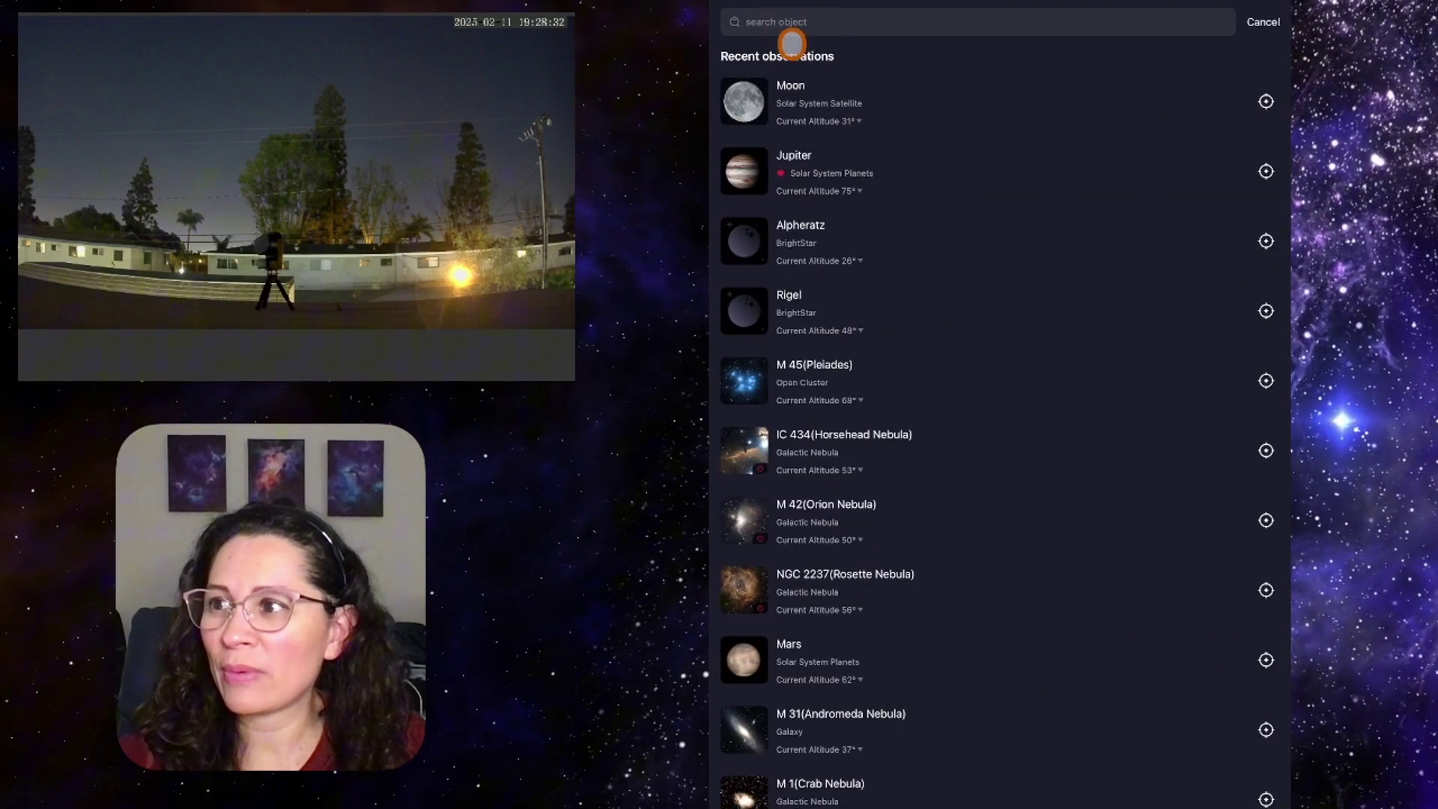
{"action": "left_click", "coordinate": [848, 521]}
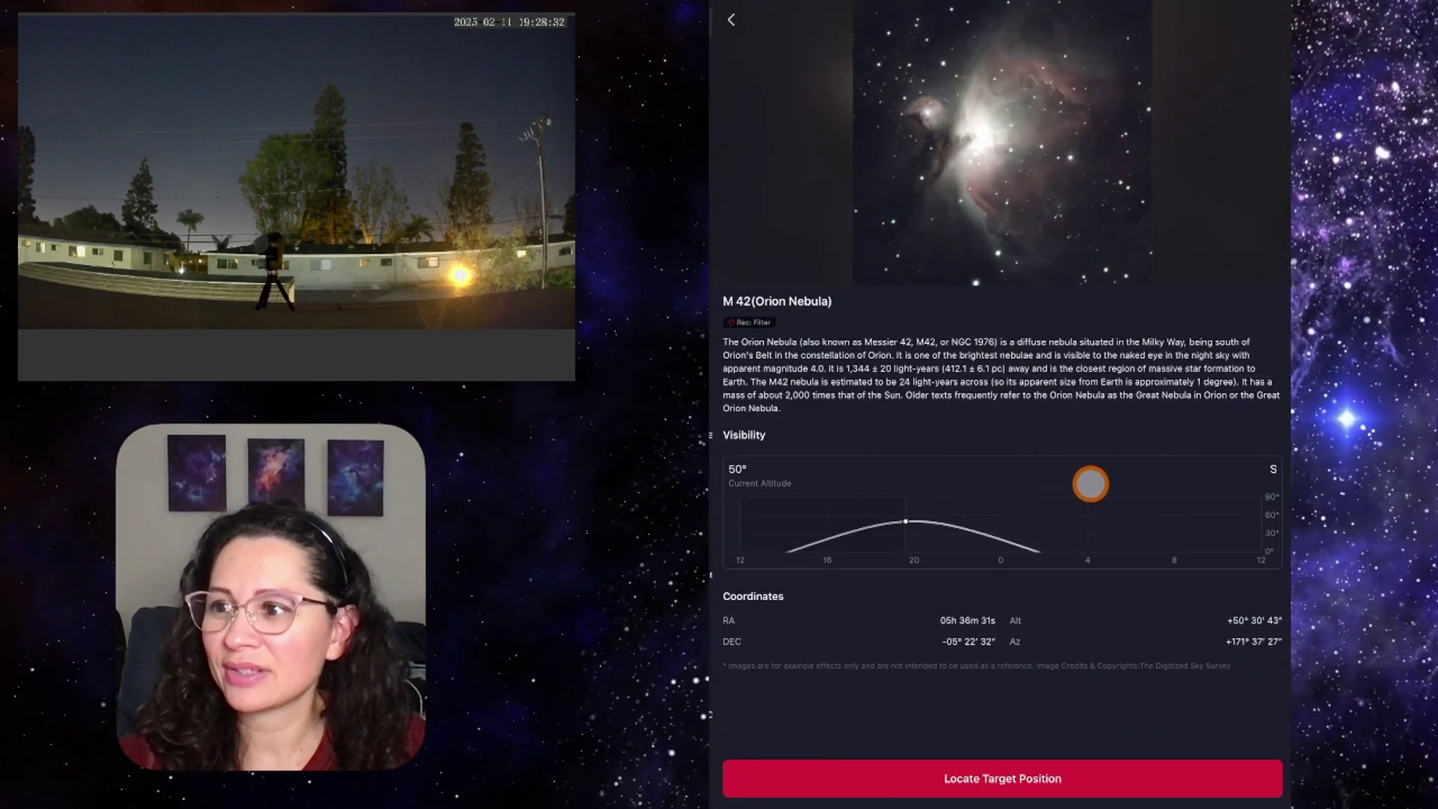
{"action": "left_click", "coordinate": [1065, 775]}
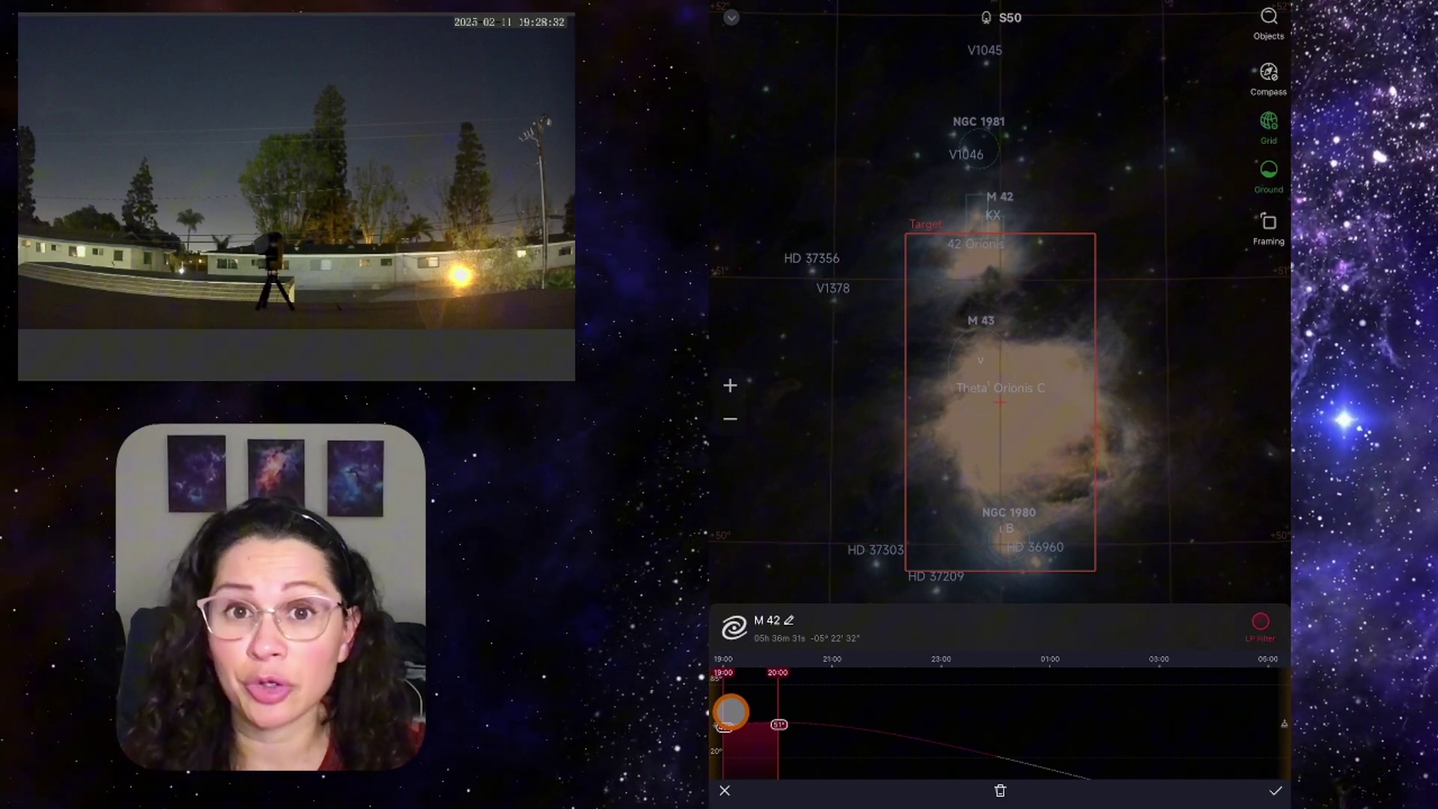
Drag M 42's timeline handles to a brief slot between about 19:00 and 20:00.
{"action": "mouse_move", "coordinate": [732, 710]}
{"action": "left_mouse_down"}
{"action": "mouse_move", "coordinate": [761, 706]}
{"action": "mouse_move", "coordinate": [735, 709]}
{"action": "mouse_move", "coordinate": [747, 706]}
{"action": "left_mouse_up"}
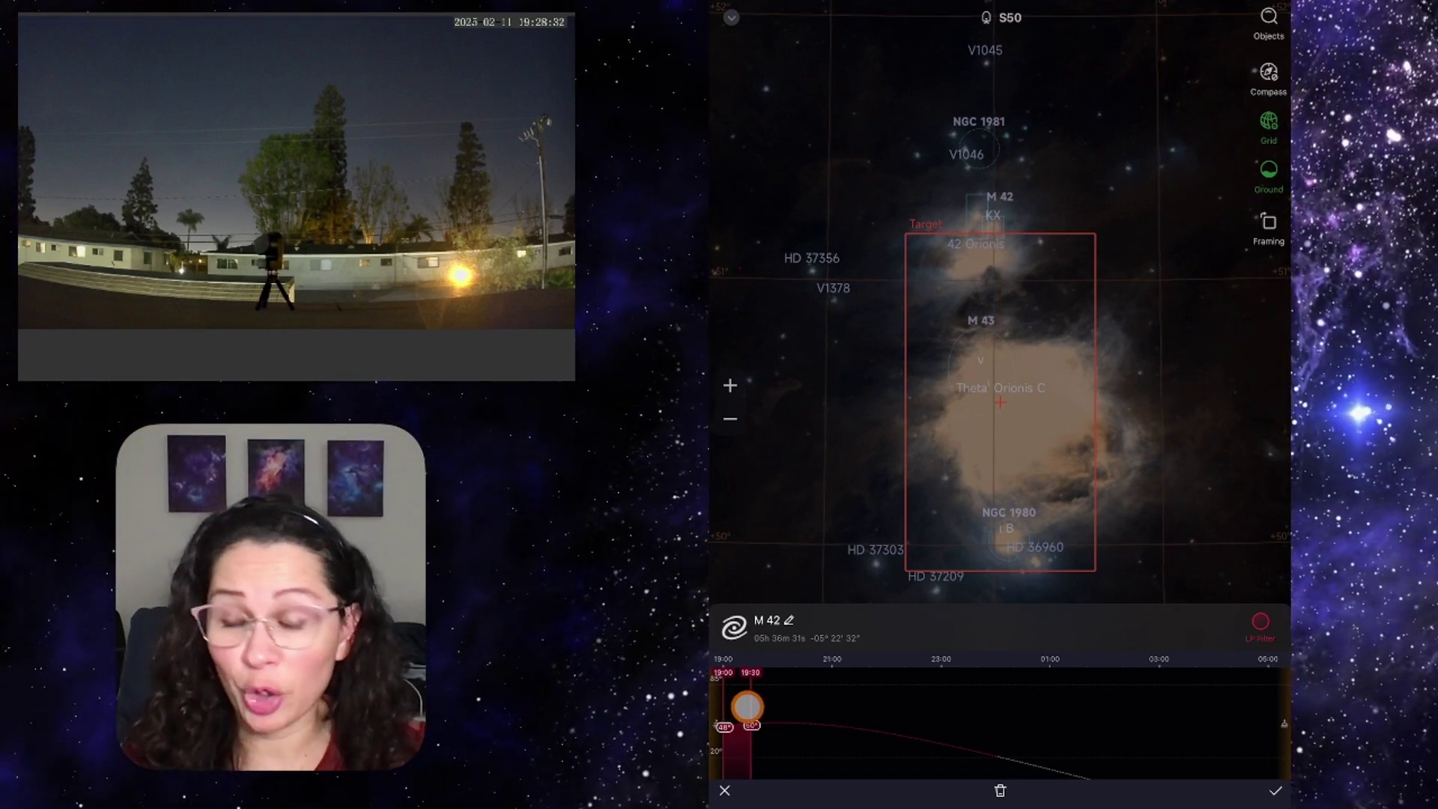
{"action": "left_click_drag", "start_coordinate": [747, 706], "coordinate": [732, 704]}
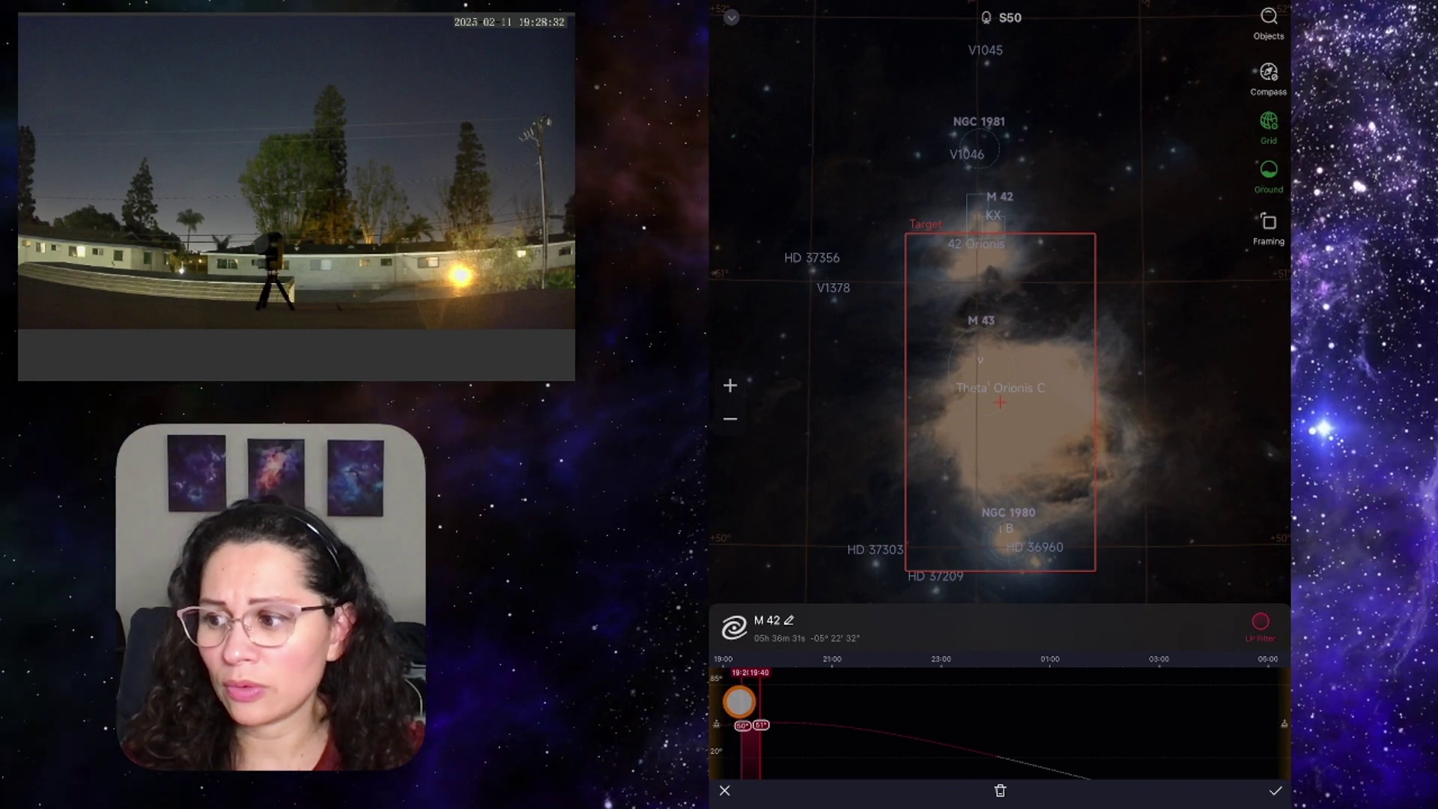
{"action": "left_click_drag", "start_coordinate": [753, 699], "coordinate": [773, 699]}
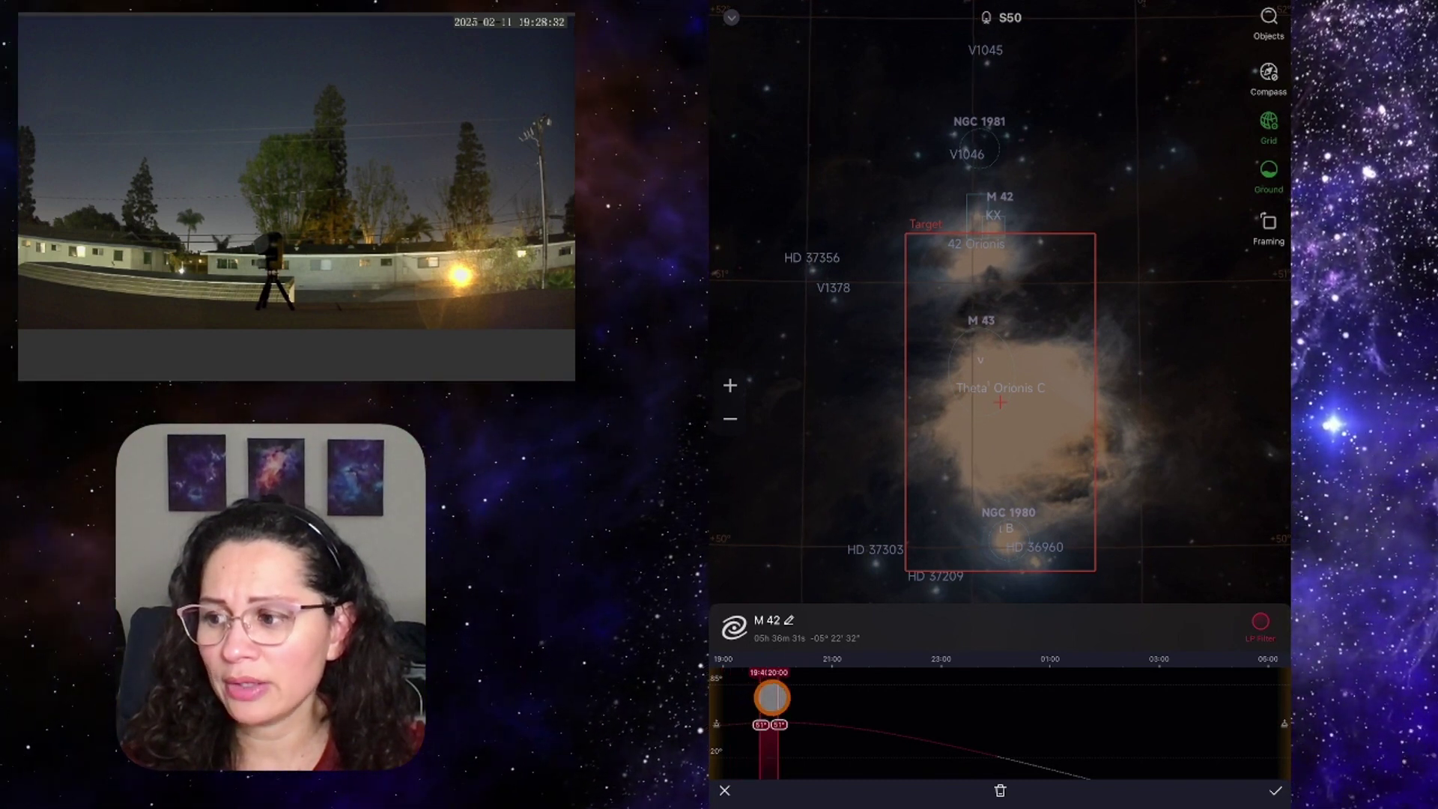
{"action": "left_click_drag", "start_coordinate": [764, 699], "coordinate": [773, 702]}
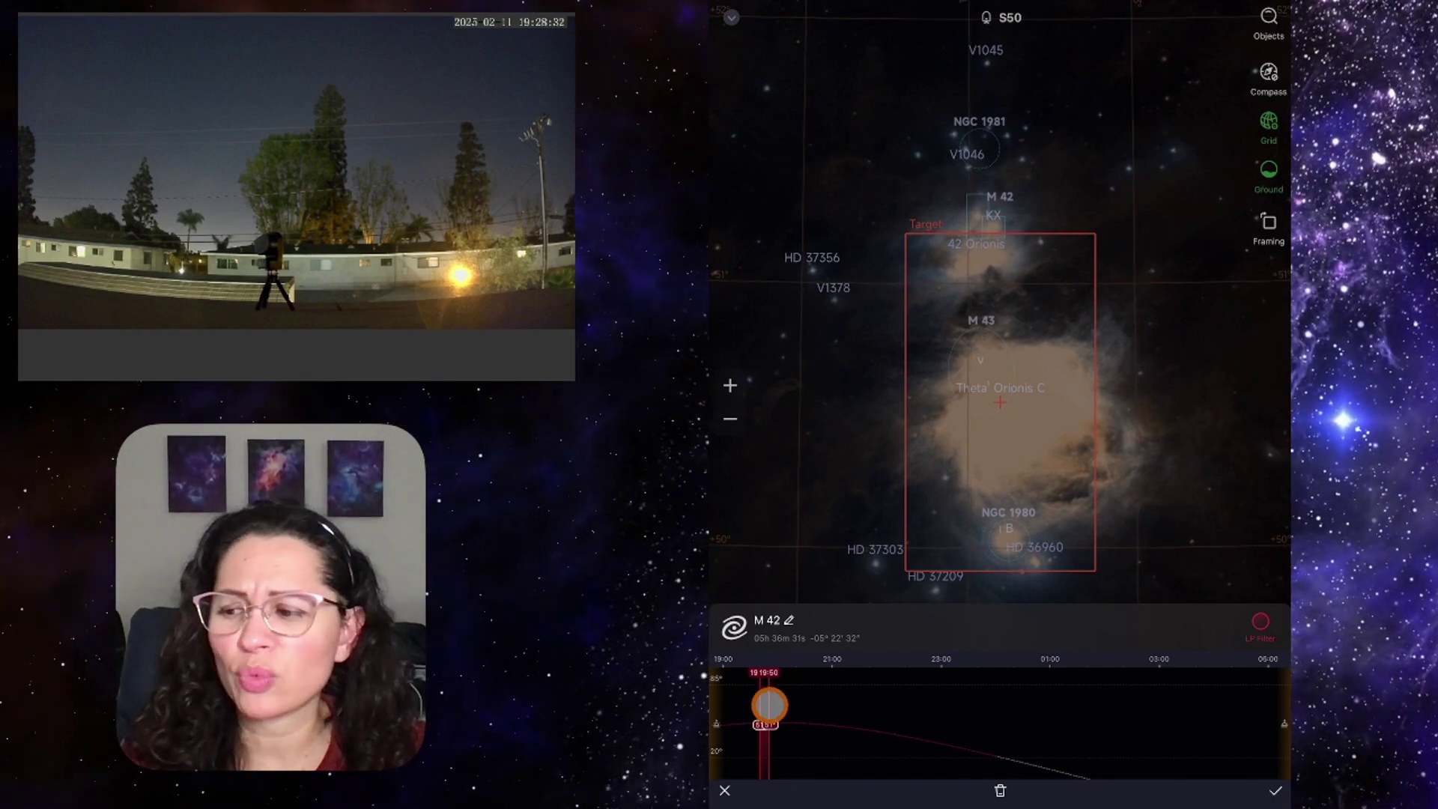
{"action": "left_click_drag", "start_coordinate": [769, 704], "coordinate": [791, 702]}
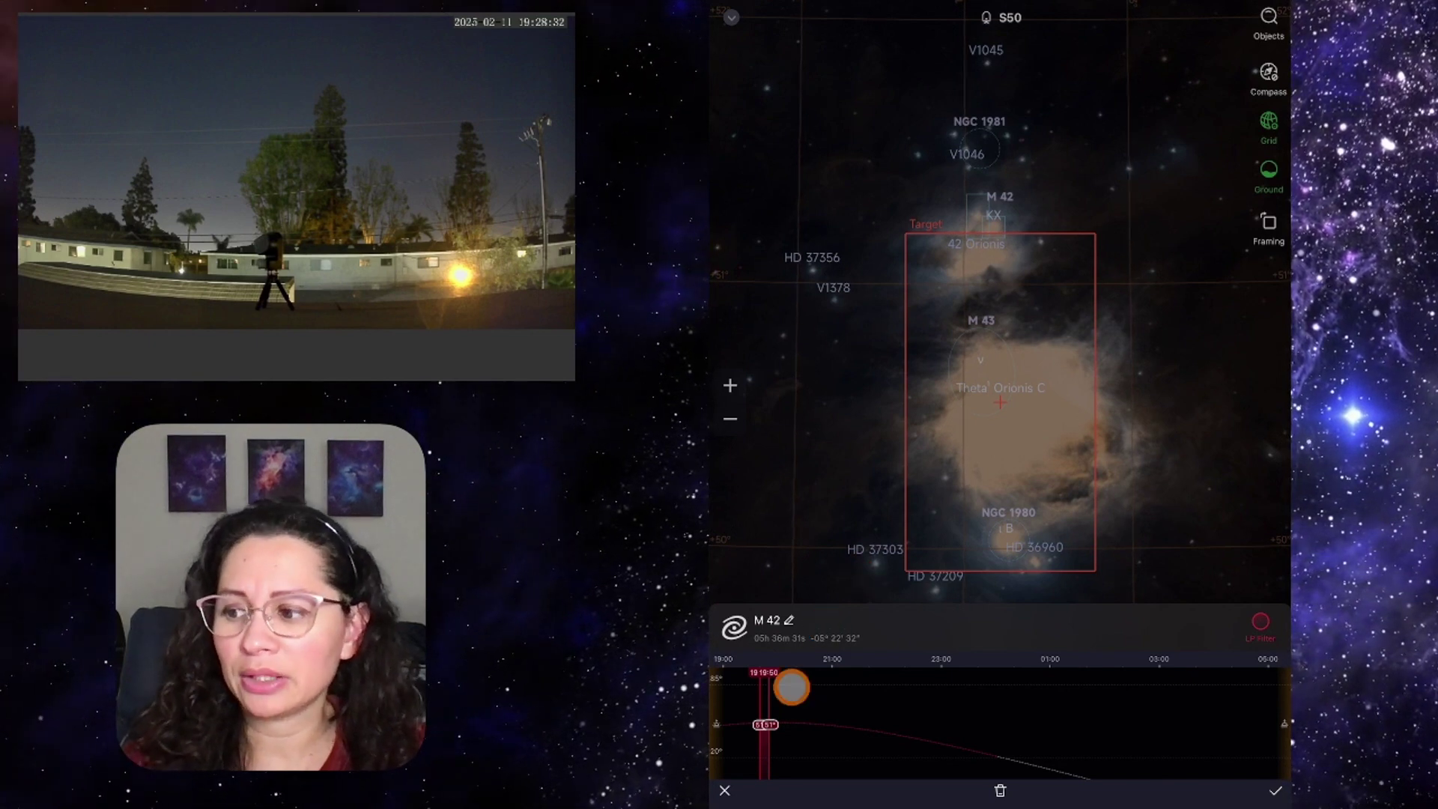
{"action": "mouse_move", "coordinate": [771, 695]}
{"action": "left_mouse_down"}
{"action": "mouse_move", "coordinate": [888, 687]}
{"action": "mouse_move", "coordinate": [765, 691]}
{"action": "left_mouse_up"}
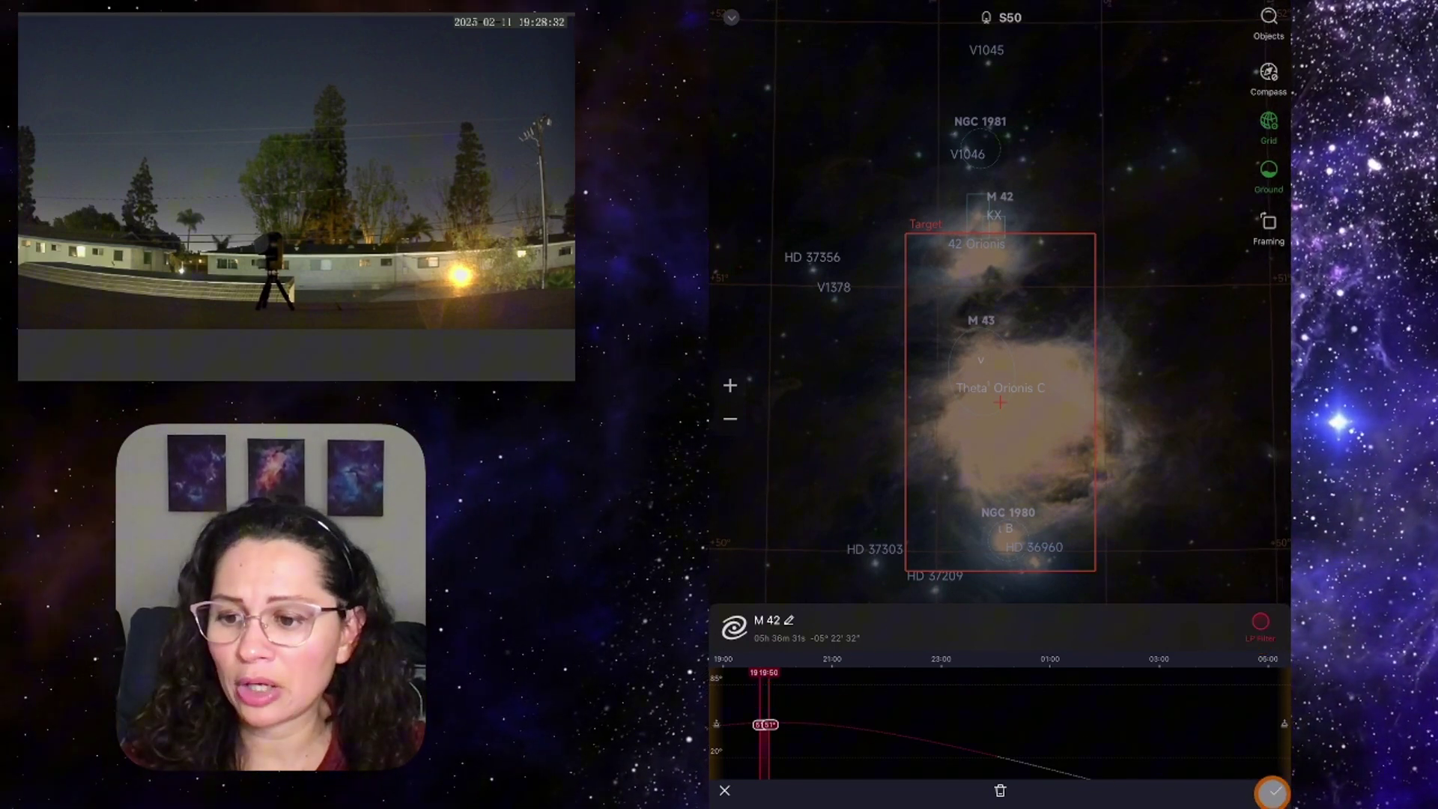
Save M 42's slot and centre the atlas on IC 434, the Horsehead Nebula.
{"action": "left_click", "coordinate": [1272, 792]}
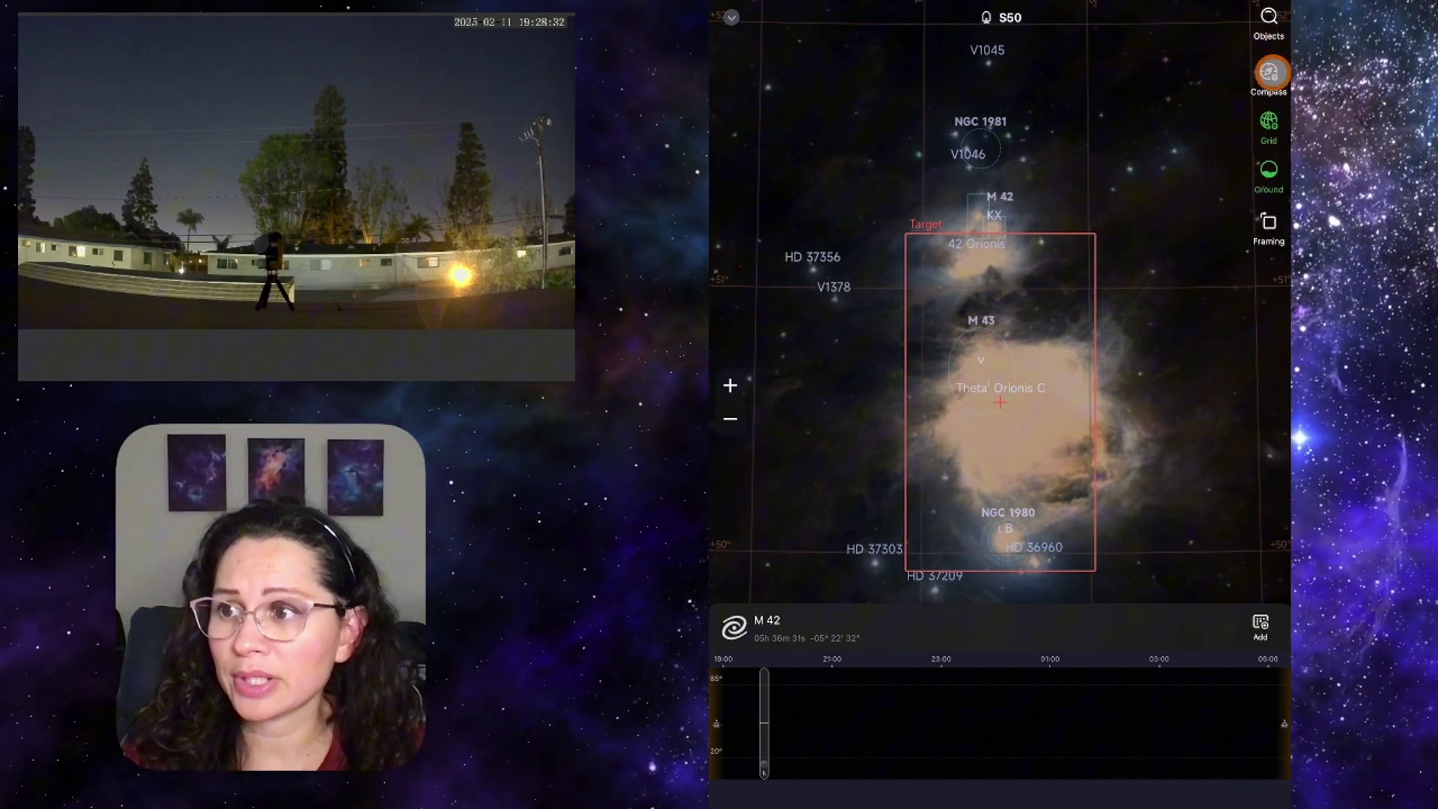
{"action": "left_click", "coordinate": [1270, 22]}
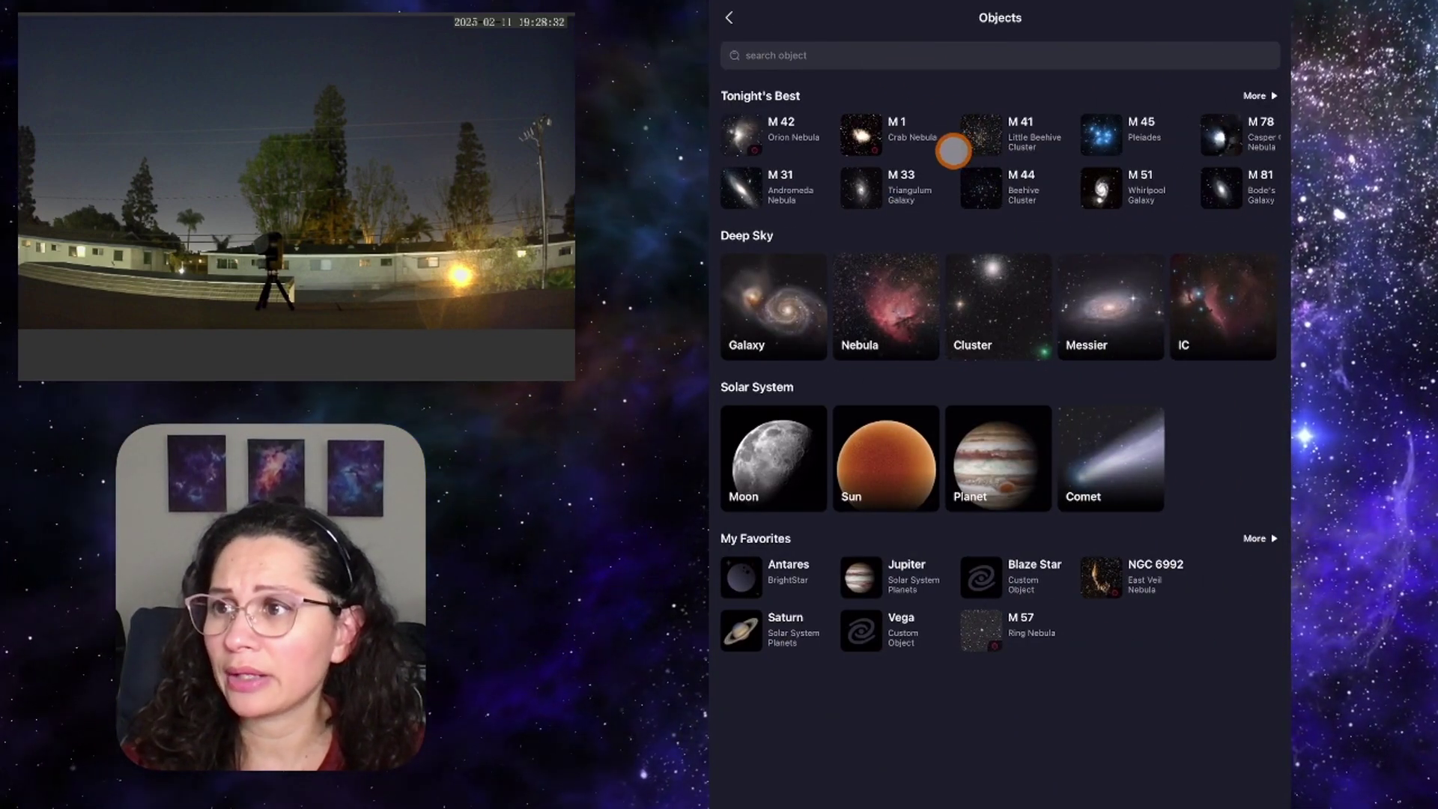
{"action": "left_click", "coordinate": [904, 55]}
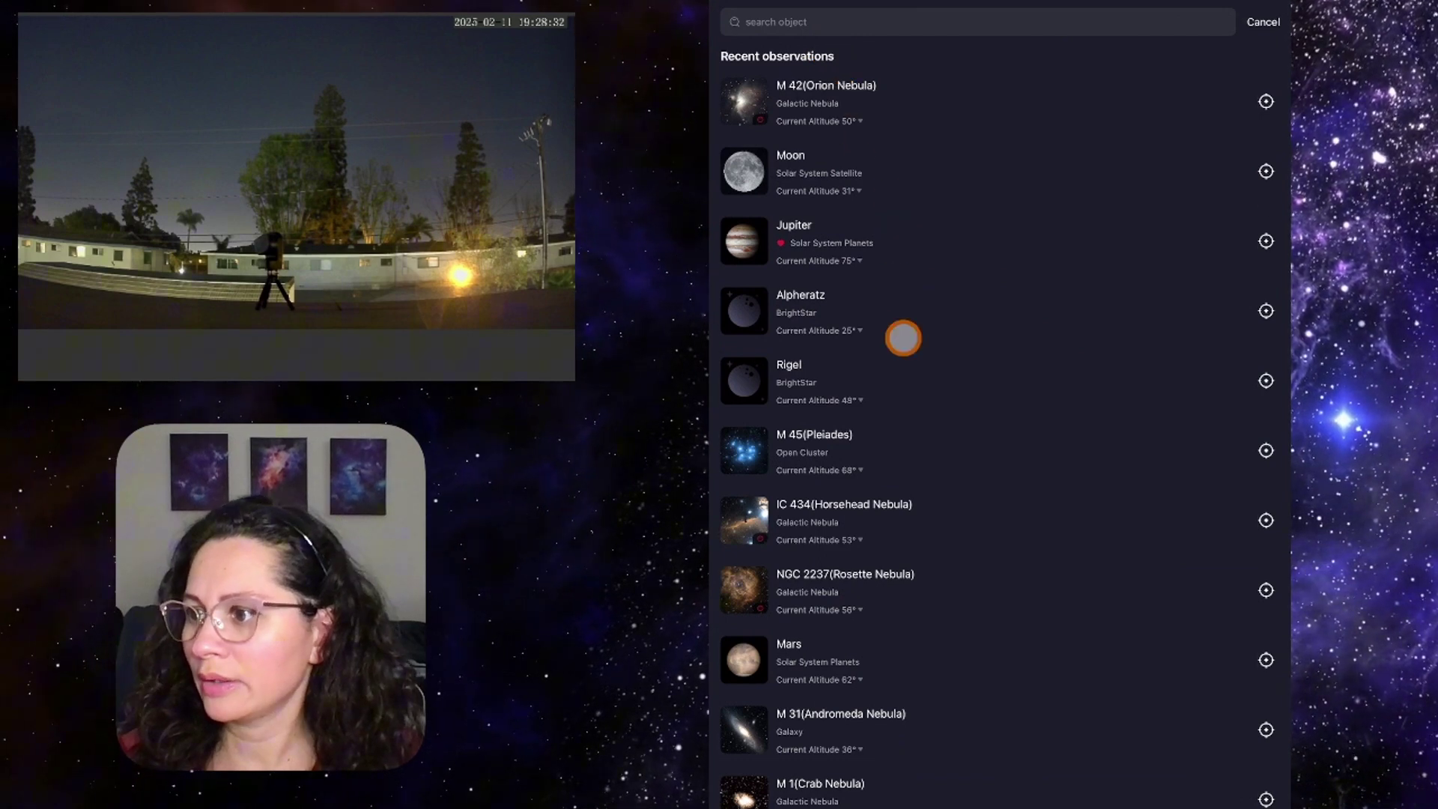
{"action": "left_click", "coordinate": [896, 505]}
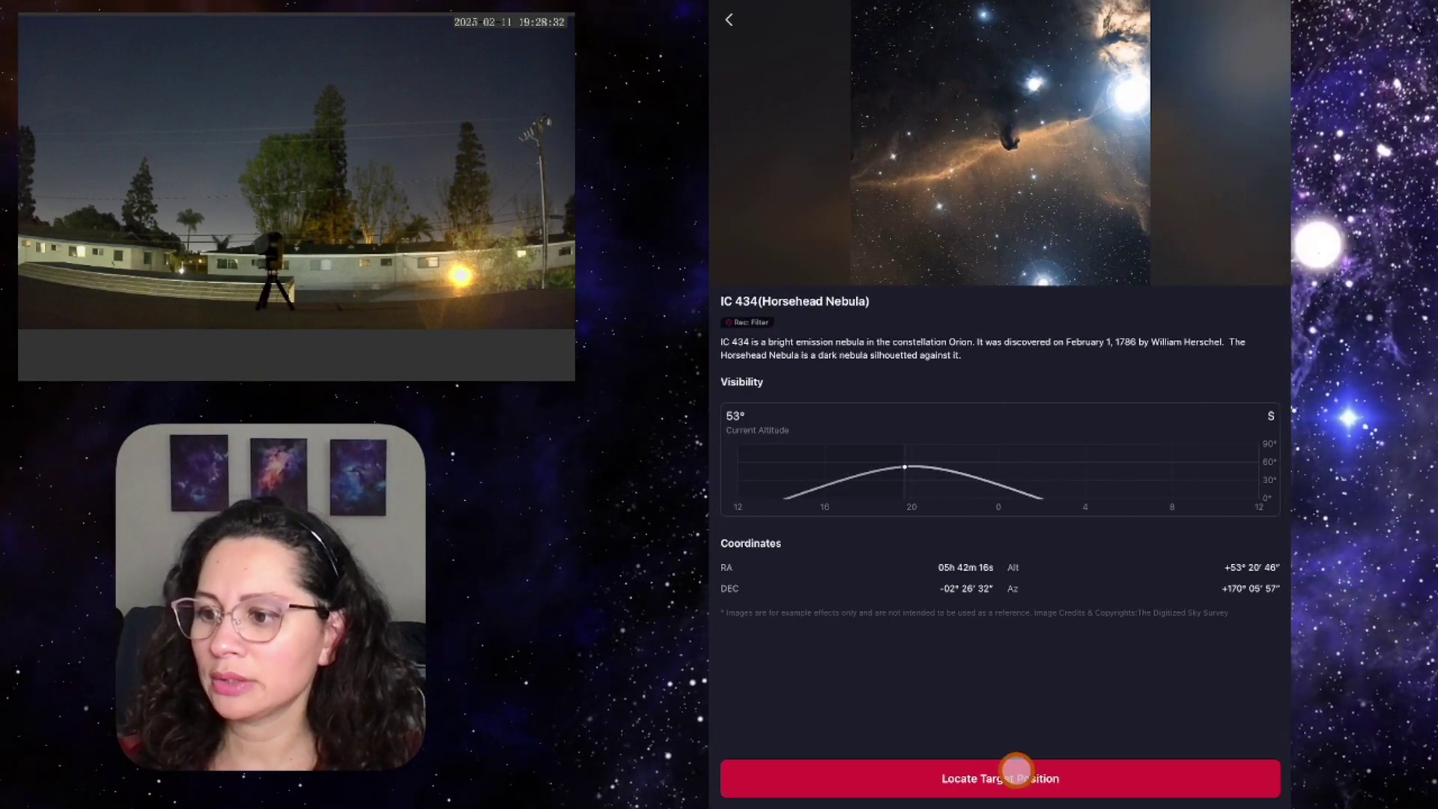
{"action": "left_click", "coordinate": [1018, 779]}
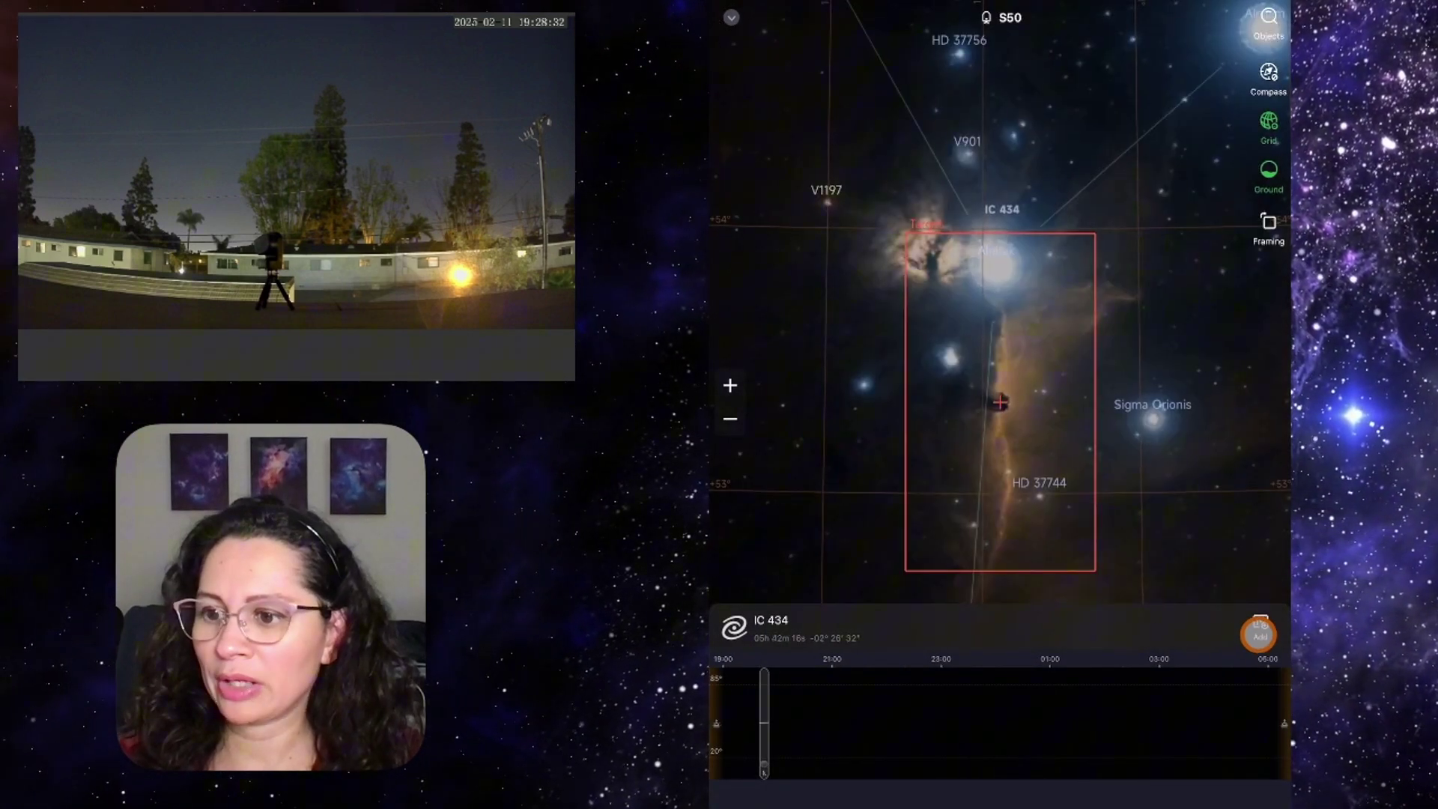
Add IC 434 with a short slot starting later, near 20:00, and save it.
{"action": "left_click", "coordinate": [1259, 627]}
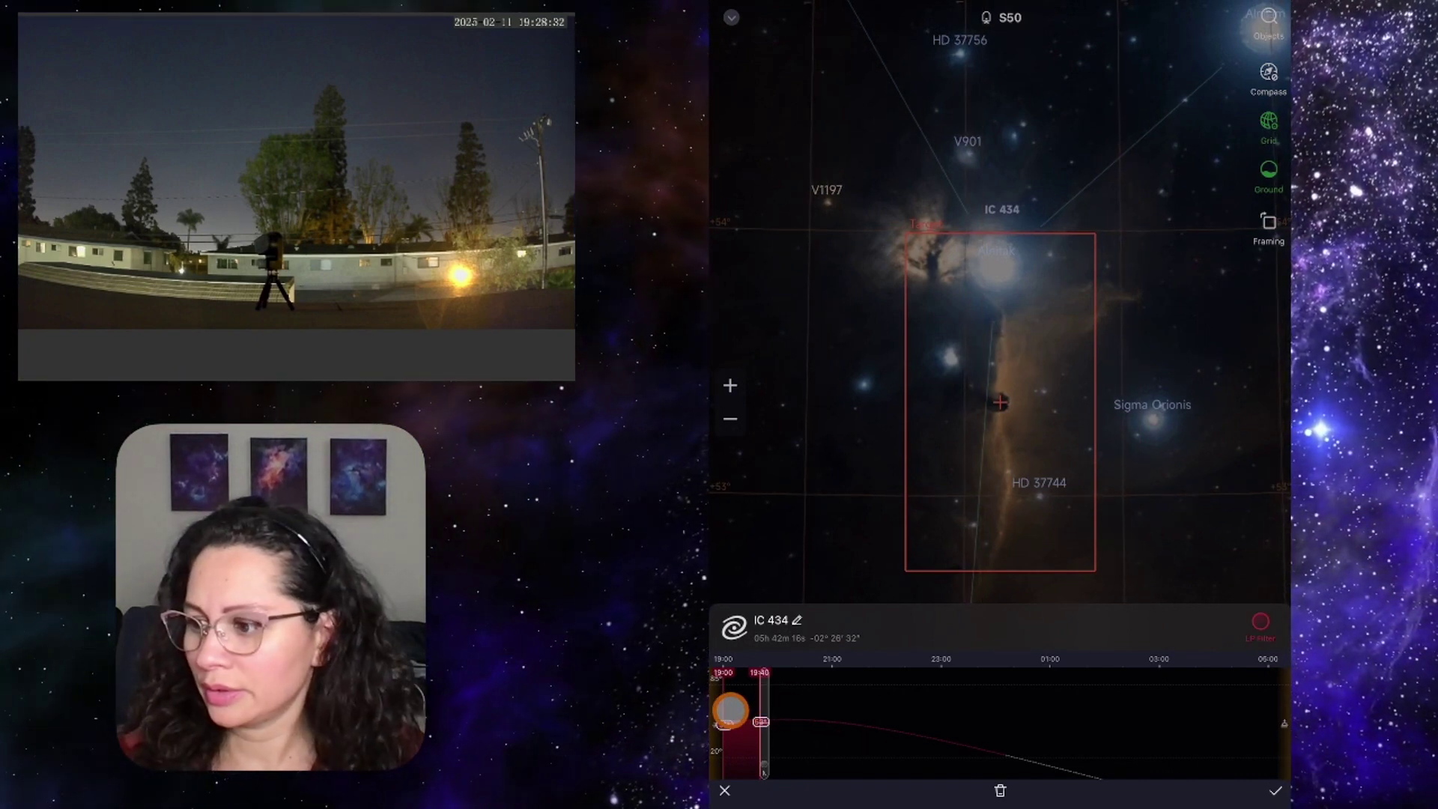
{"action": "mouse_move", "coordinate": [725, 724]}
{"action": "left_mouse_down"}
{"action": "mouse_move", "coordinate": [792, 709]}
{"action": "mouse_move", "coordinate": [777, 706]}
{"action": "left_mouse_up"}
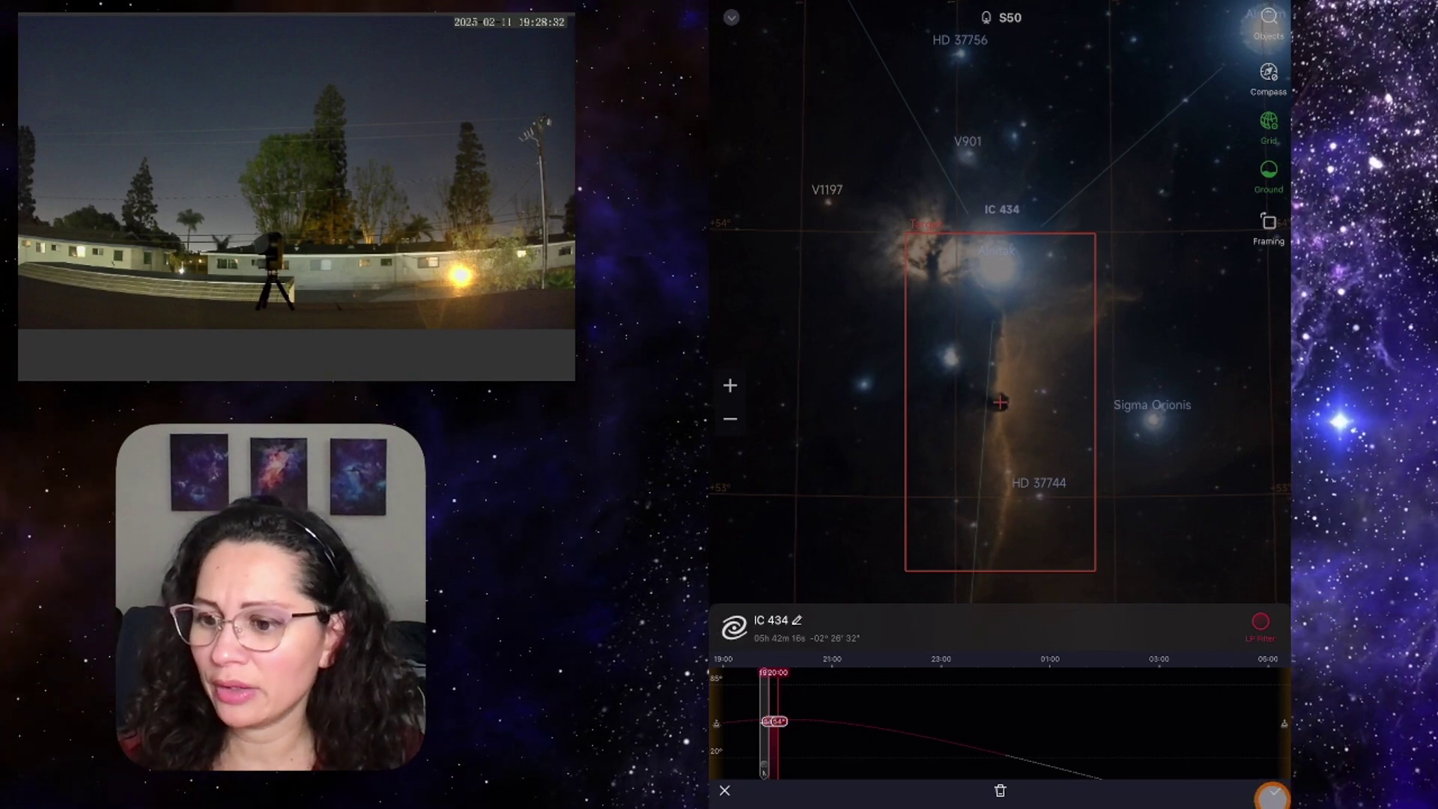
{"action": "left_click", "coordinate": [1275, 792]}
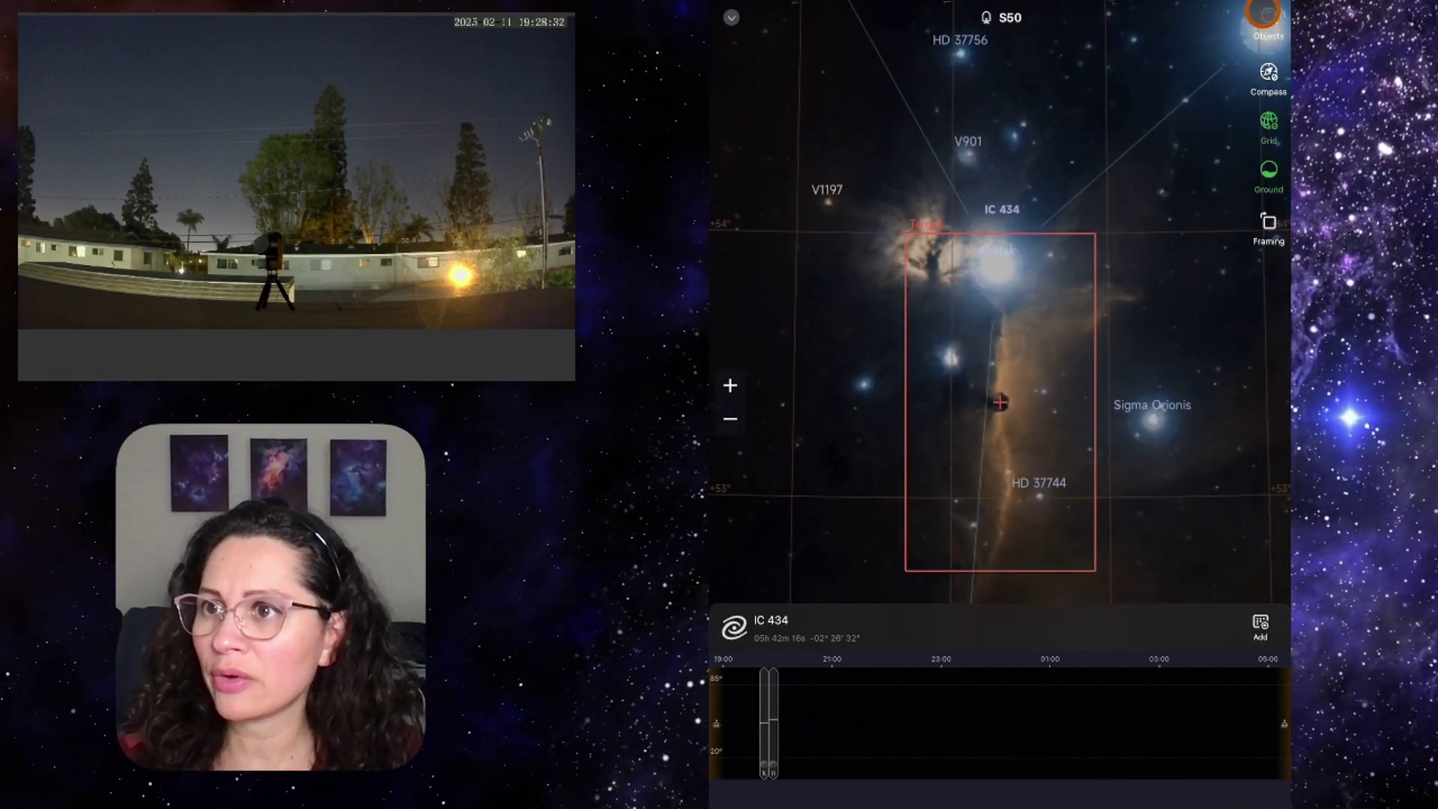
Search for the Rosette Nebula (NGC 2237) and centre the sky map on it.
{"action": "left_click", "coordinate": [1264, 14]}
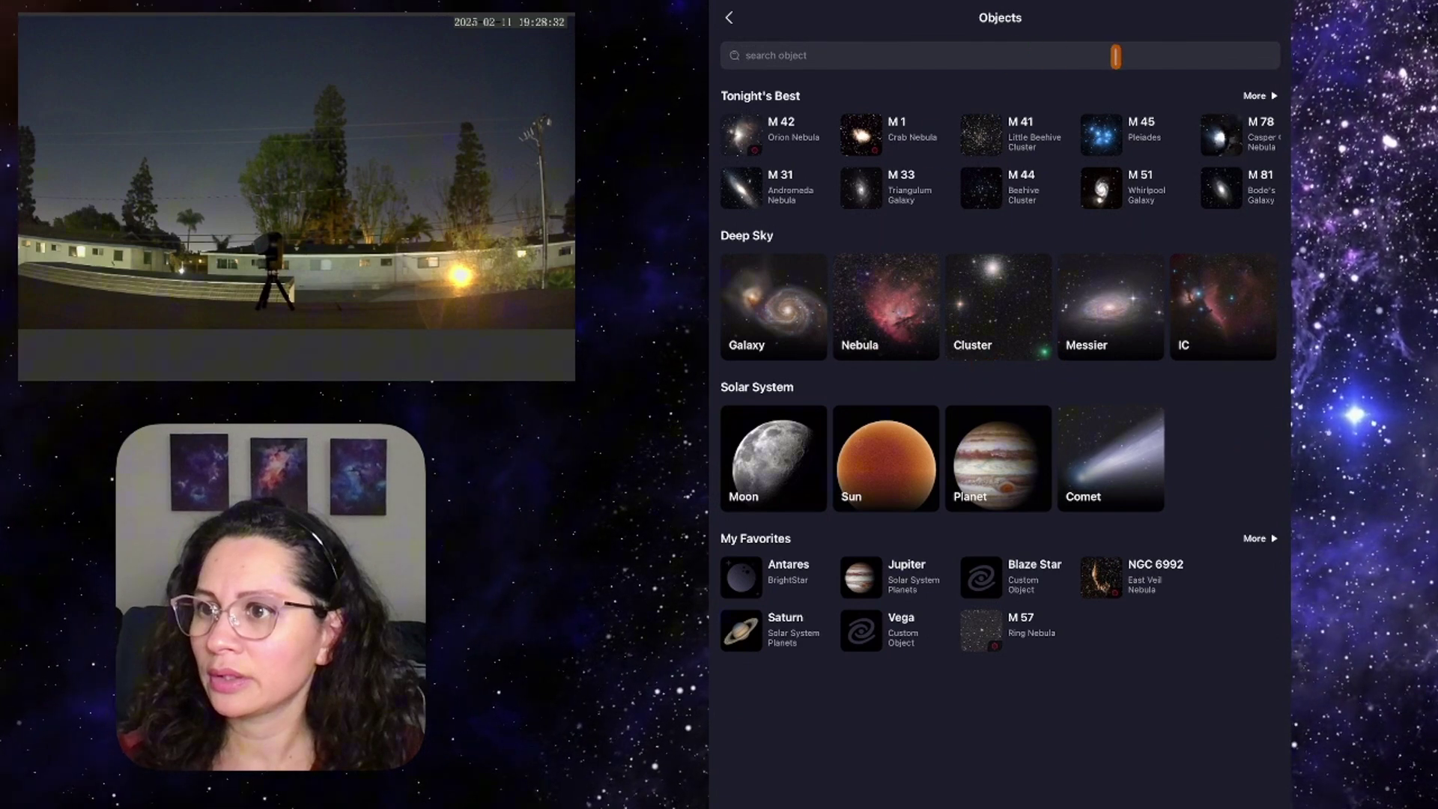
{"action": "left_click", "coordinate": [1090, 54]}
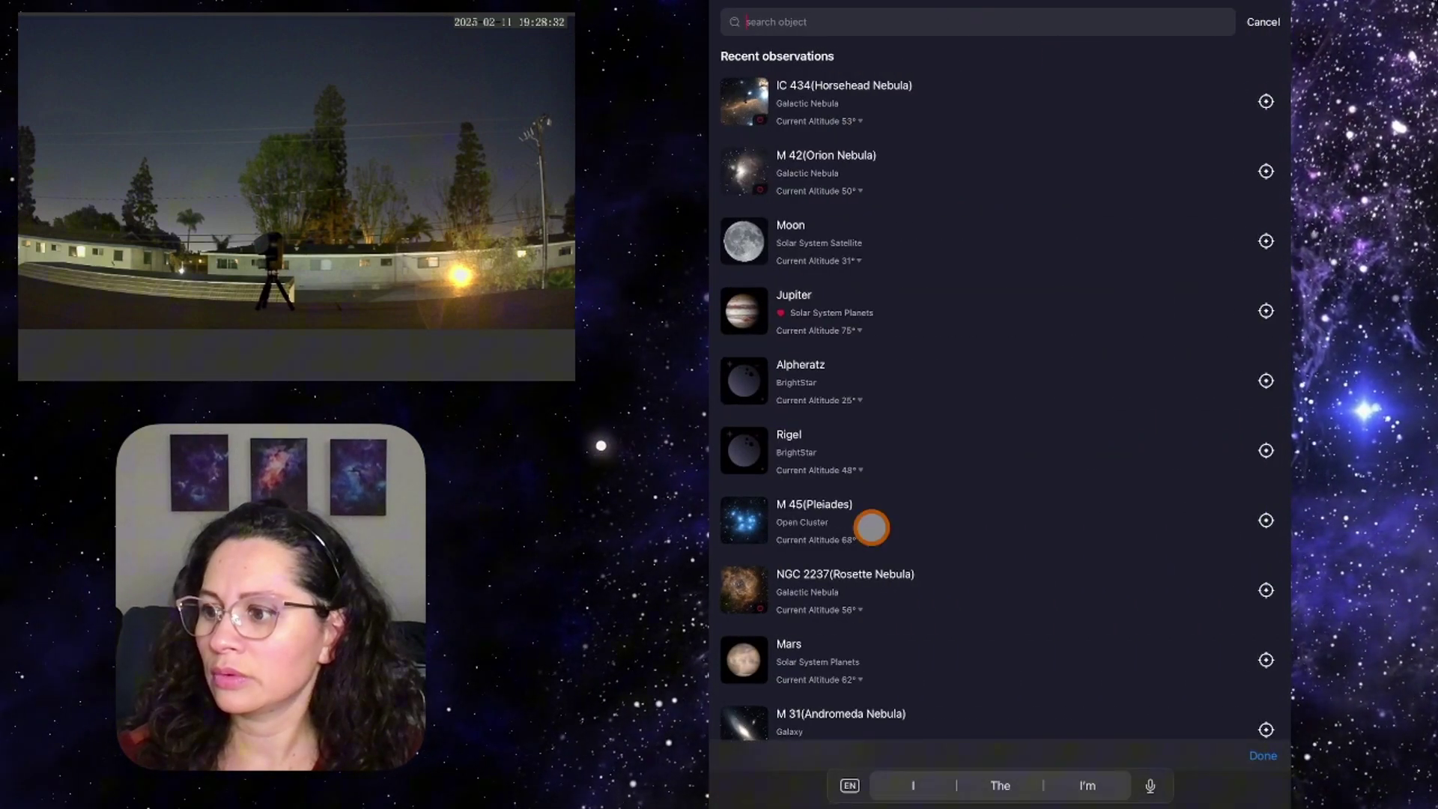
{"action": "left_click", "coordinate": [866, 592]}
{"action": "left_click", "coordinate": [1032, 588]}
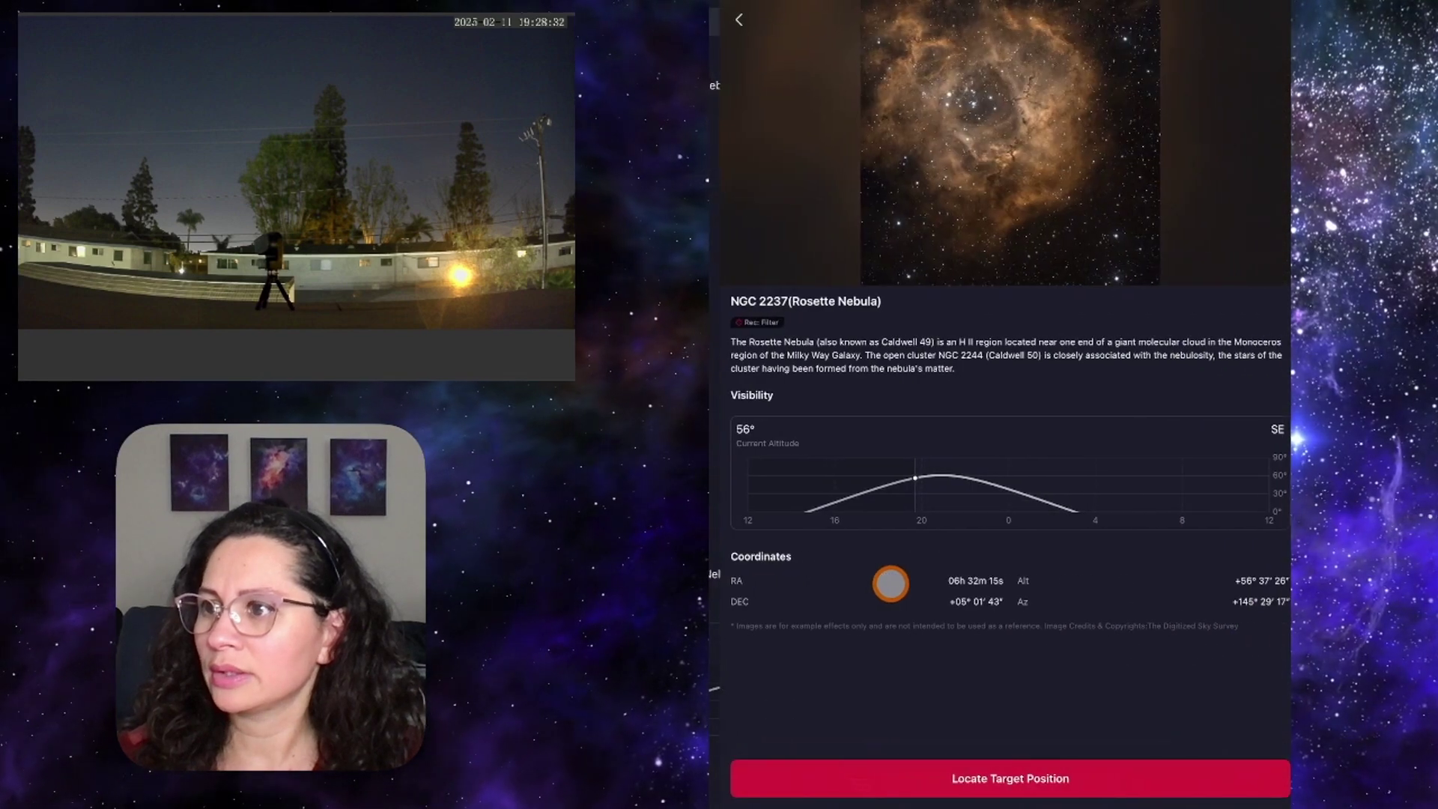
{"action": "left_click", "coordinate": [1019, 780]}
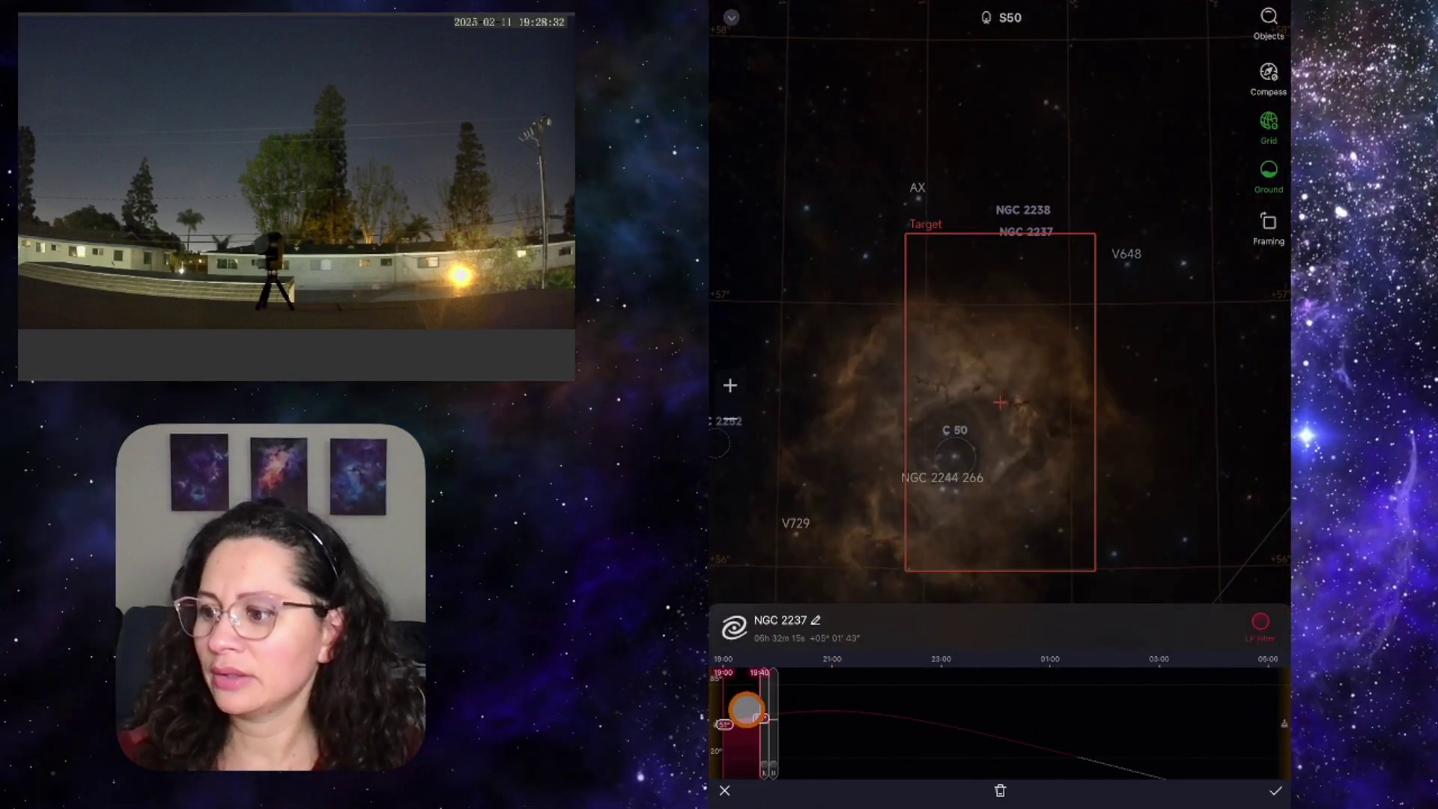
Create a trial Rosette time slot starting at 20:00, then delete it.
{"action": "left_click_drag", "start_coordinate": [731, 708], "coordinate": [860, 708]}
{"action": "left_click_drag", "start_coordinate": [725, 724], "coordinate": [787, 714]}
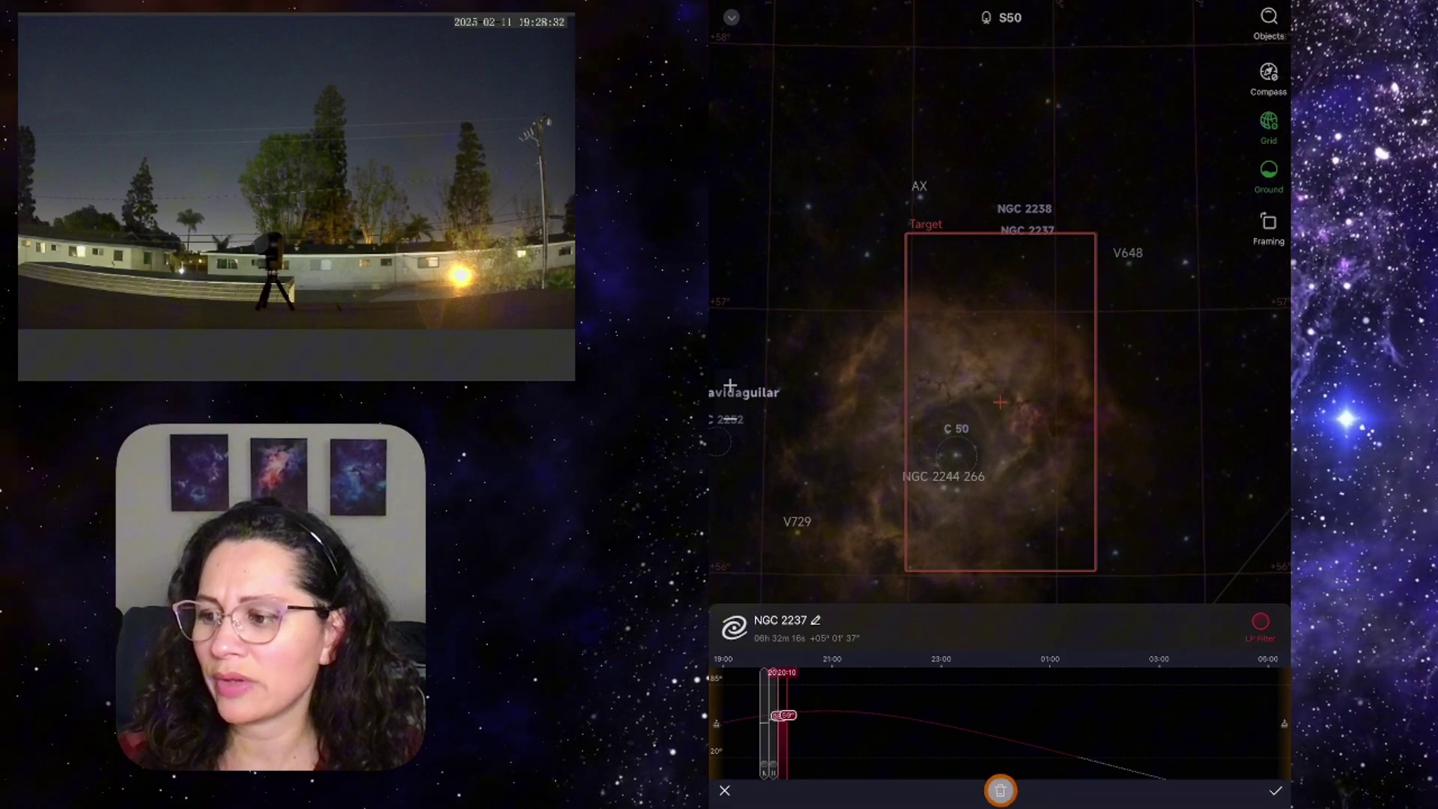
{"action": "left_click", "coordinate": [1000, 791]}
Confirm the Rosette slot removal and select the nearby NGC 2244 Satellite Cluster.
{"action": "left_click", "coordinate": [1049, 417]}
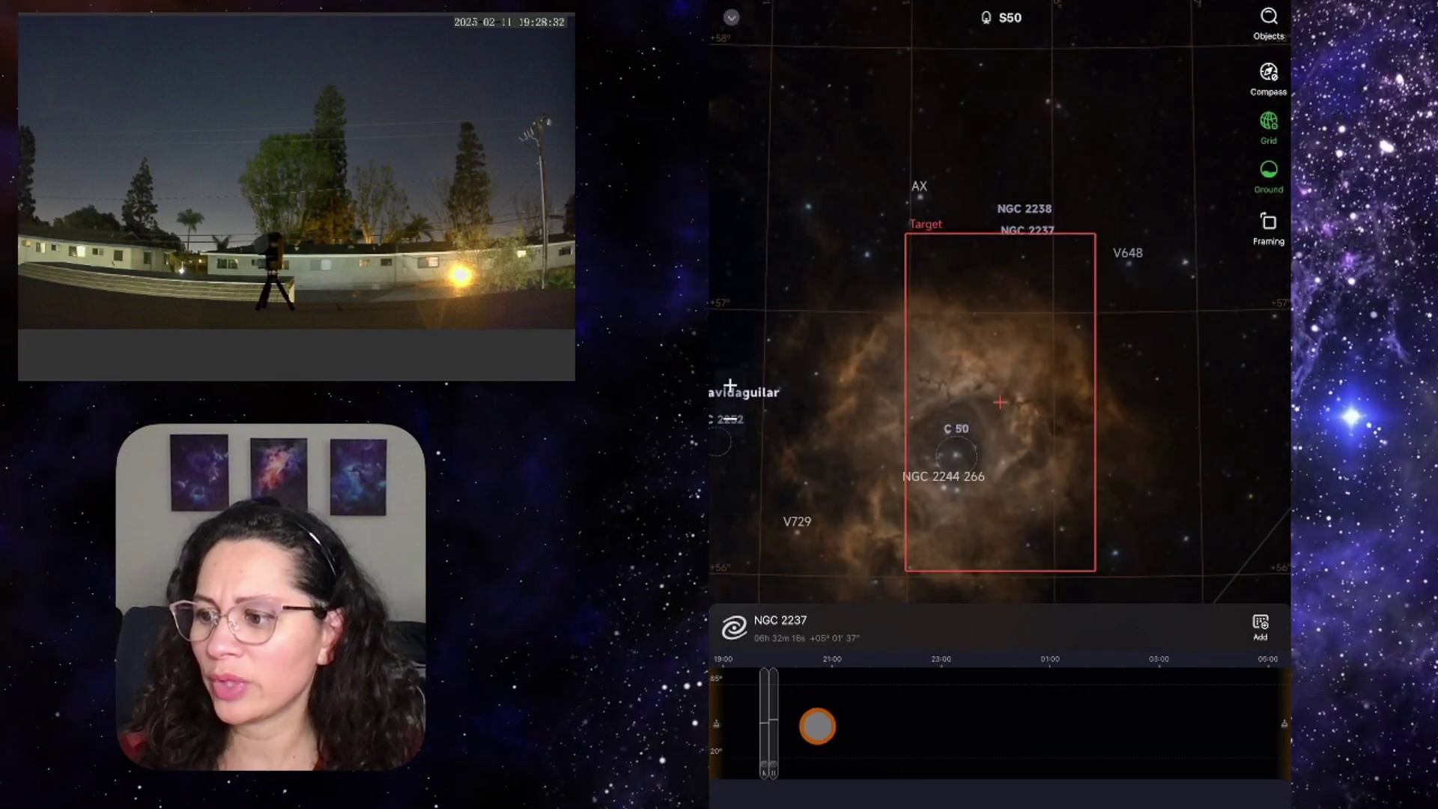
{"action": "left_click_drag", "start_coordinate": [1071, 461], "coordinate": [1135, 365]}
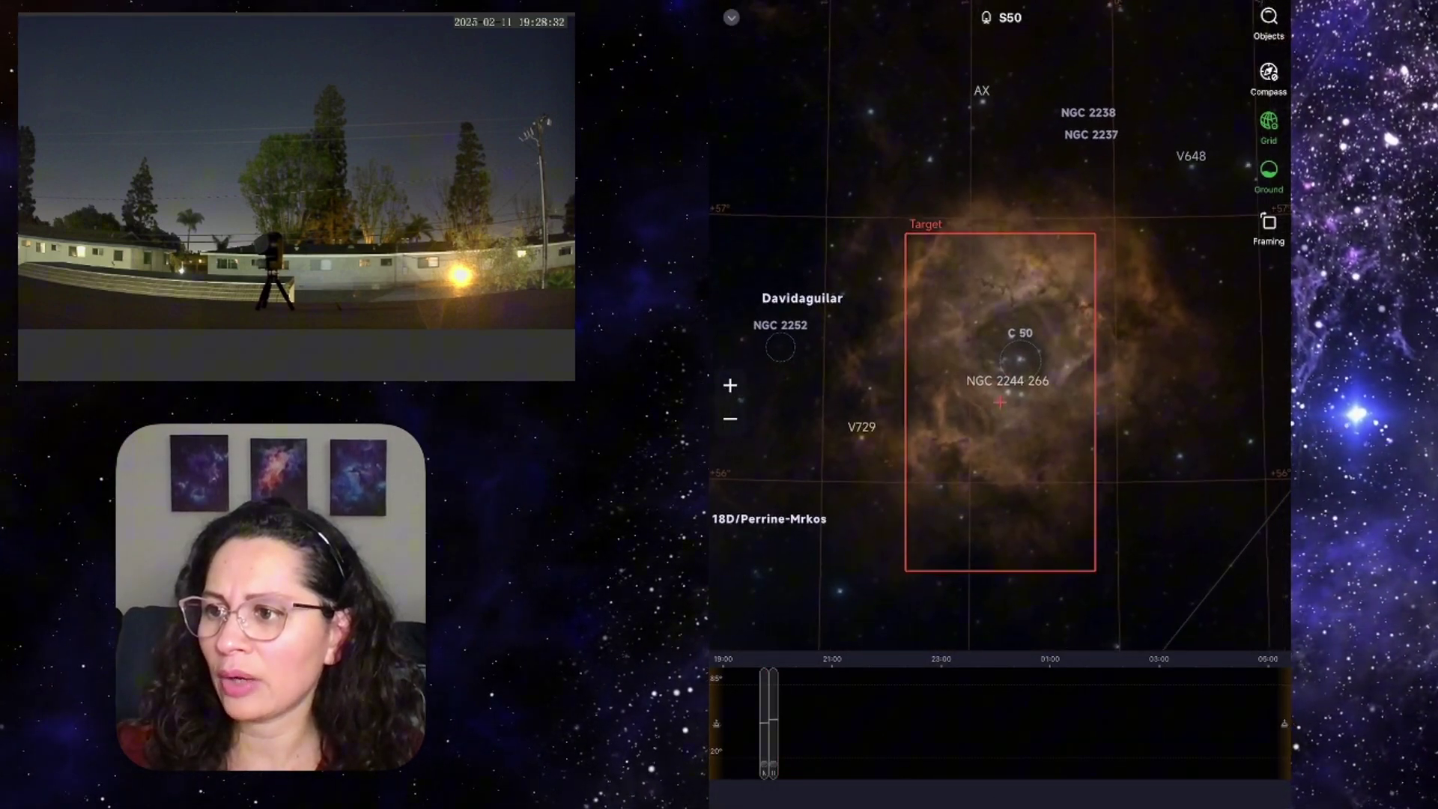
{"action": "left_click_drag", "start_coordinate": [1101, 452], "coordinate": [1078, 498]}
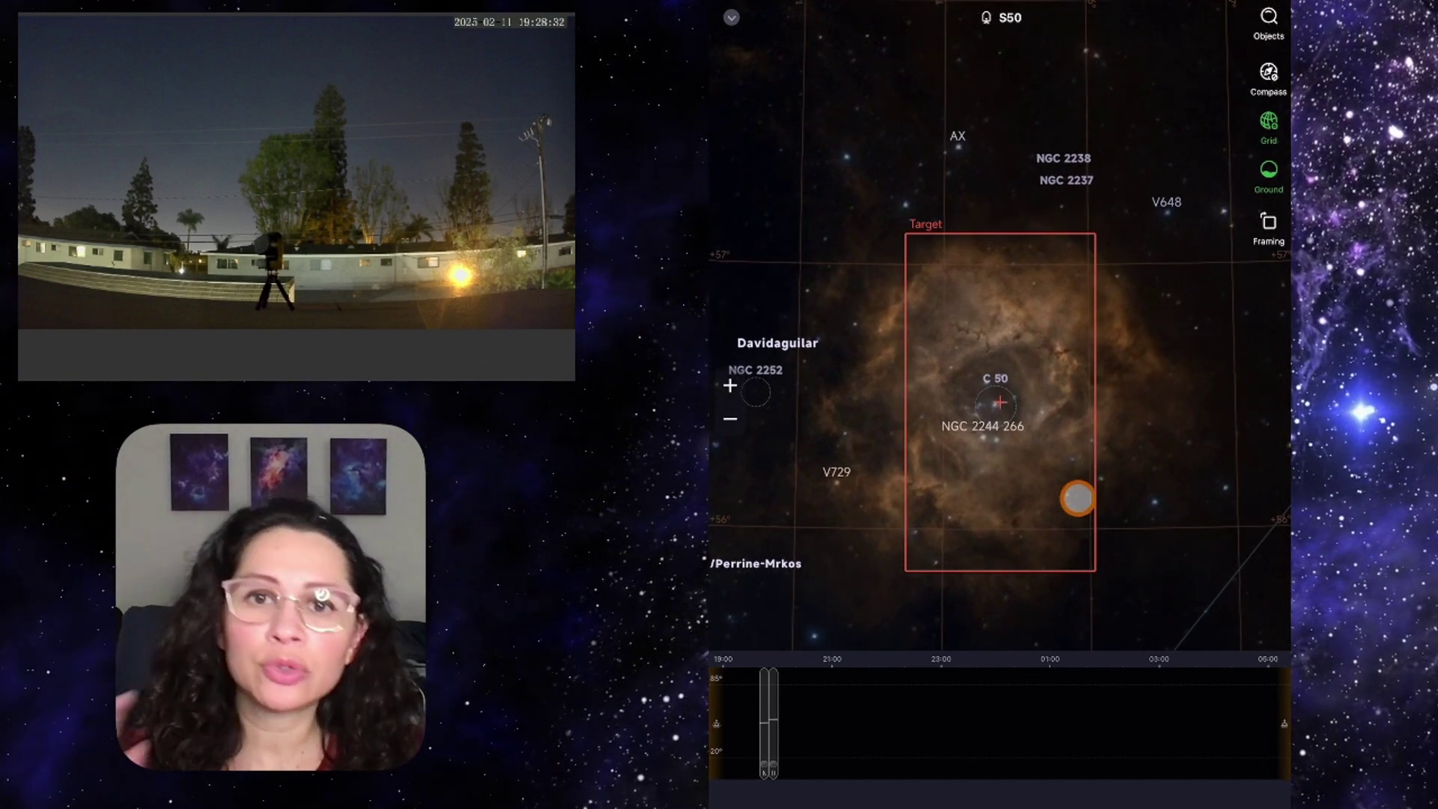
{"action": "left_click", "coordinate": [1104, 537]}
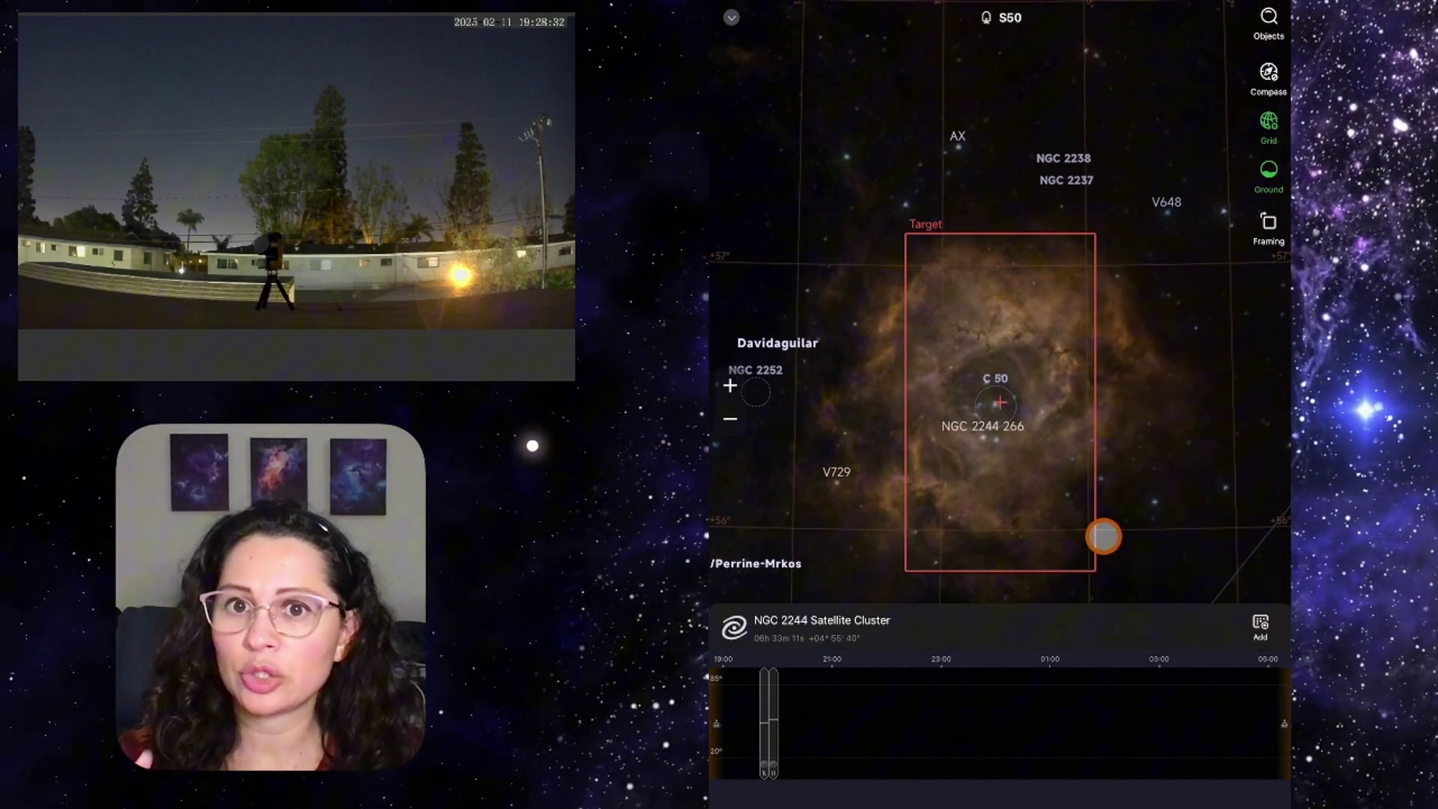
Try a higher framing magnification for NGC 2244, then reset it to 1X.
{"action": "left_click", "coordinate": [1269, 225]}
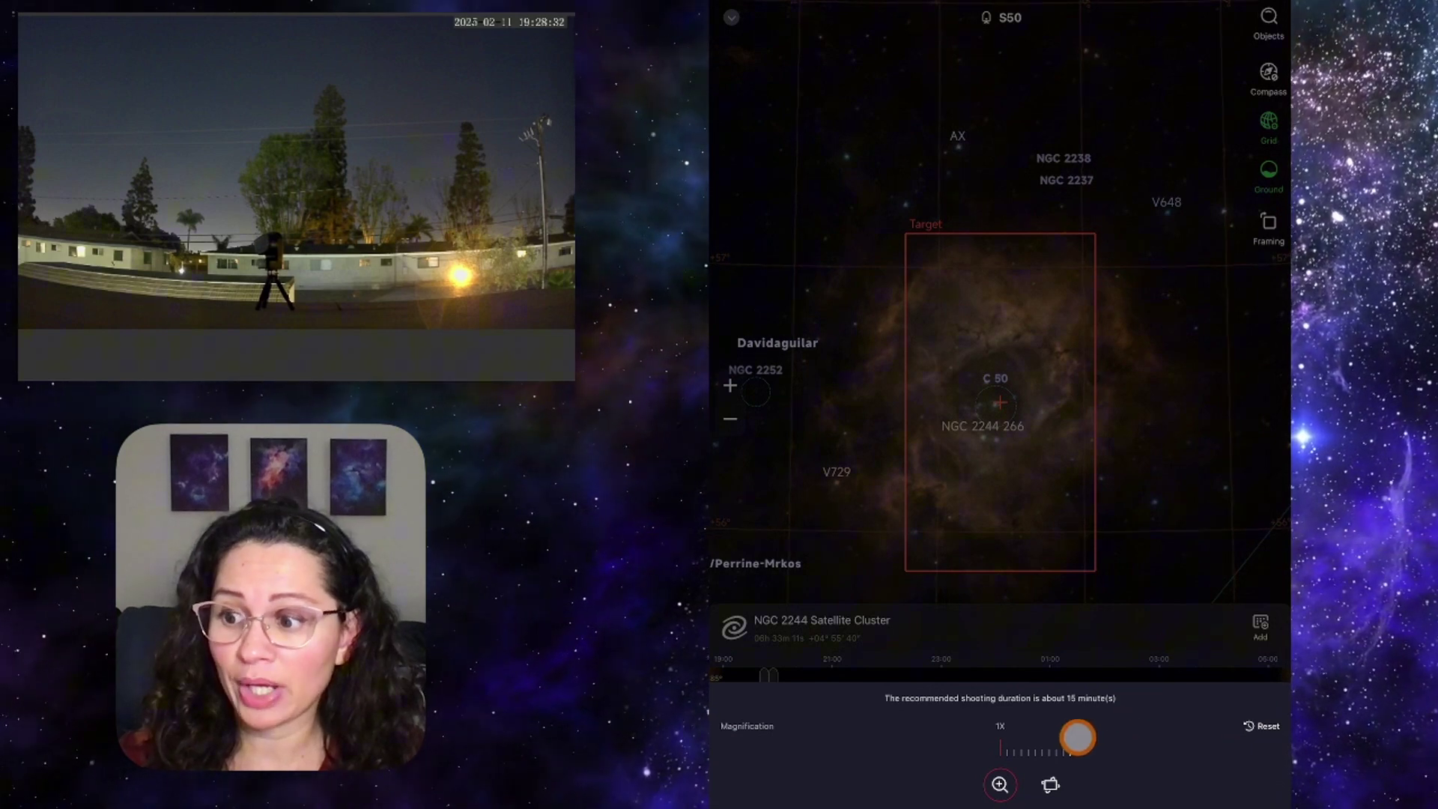
{"action": "mouse_move", "coordinate": [1062, 741]}
{"action": "left_mouse_down"}
{"action": "mouse_move", "coordinate": [967, 739]}
{"action": "mouse_move", "coordinate": [1071, 738]}
{"action": "left_mouse_up"}
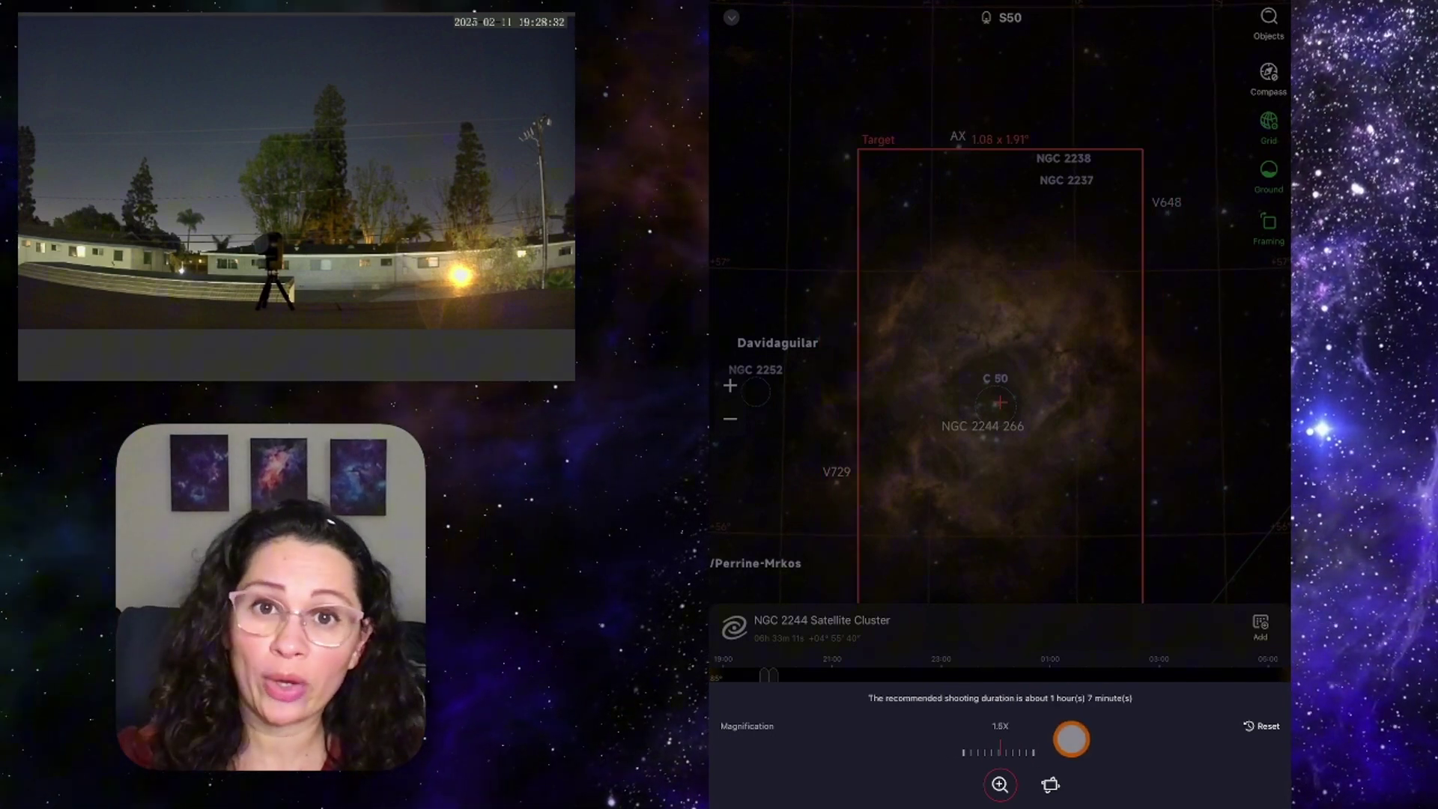
{"action": "left_click_drag", "start_coordinate": [1071, 738], "coordinate": [1113, 739]}
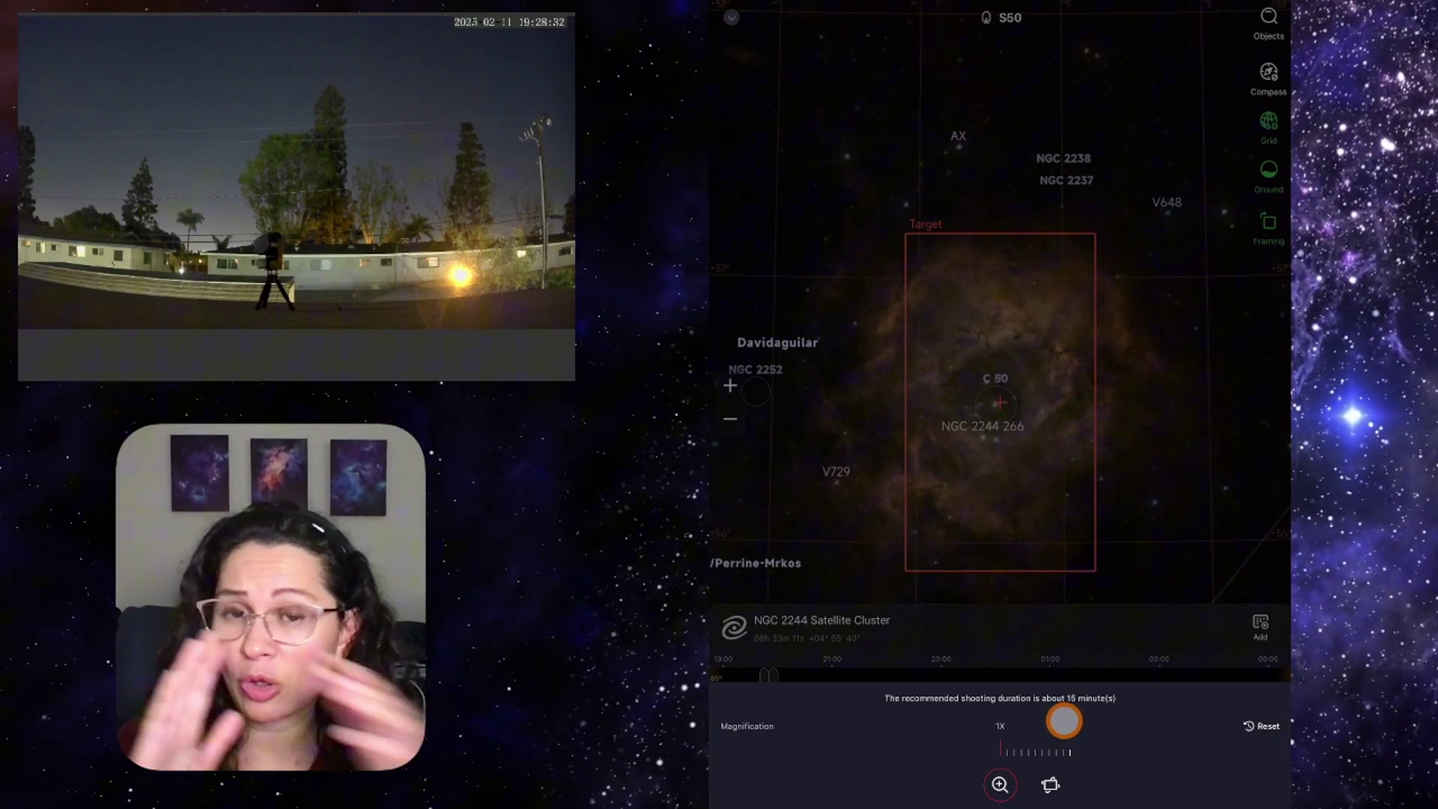
{"action": "left_click_drag", "start_coordinate": [1076, 729], "coordinate": [1081, 731]}
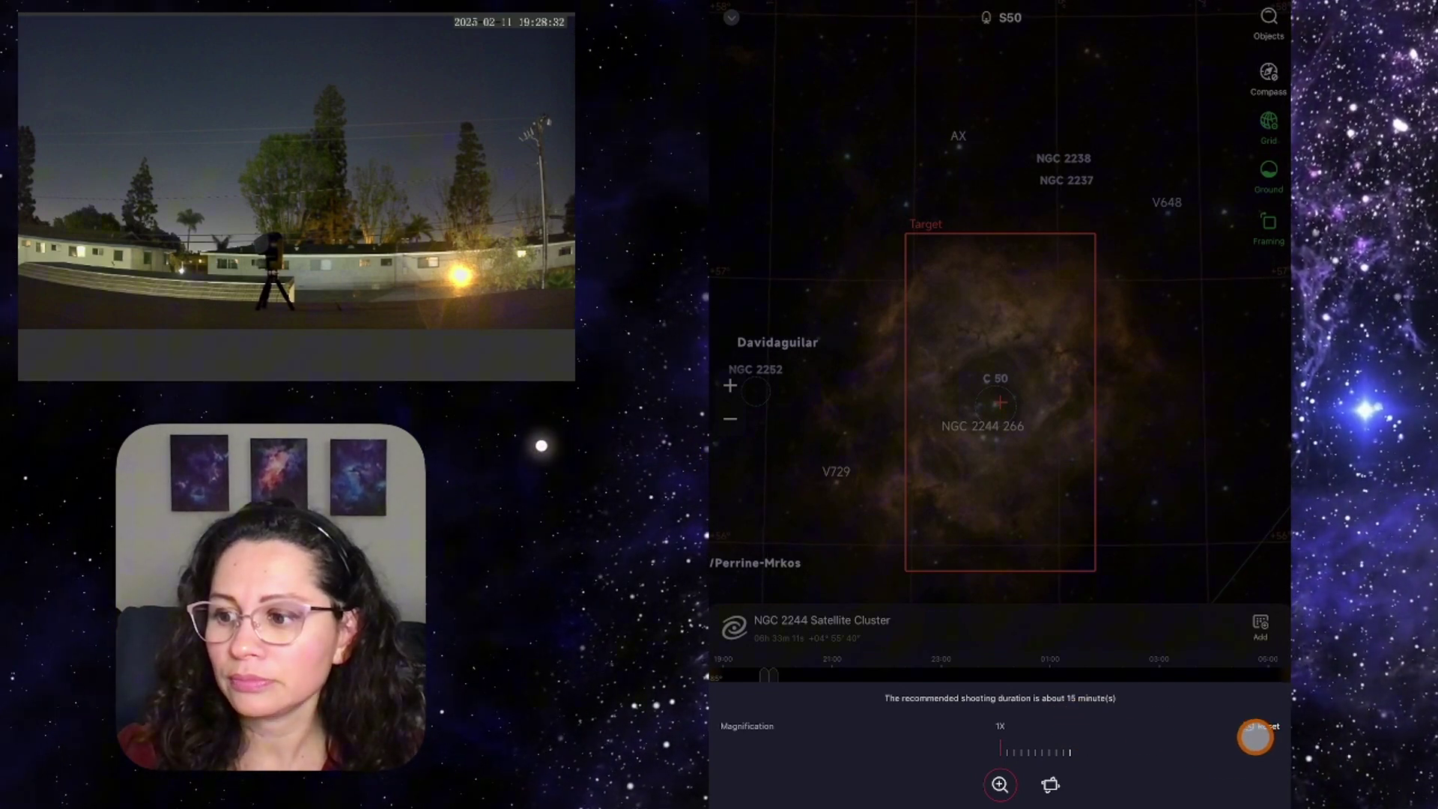
{"action": "left_click", "coordinate": [1208, 531]}
Give NGC 2244 a time slot starting at 20:00 and confirm it.
{"action": "left_click", "coordinate": [768, 674]}
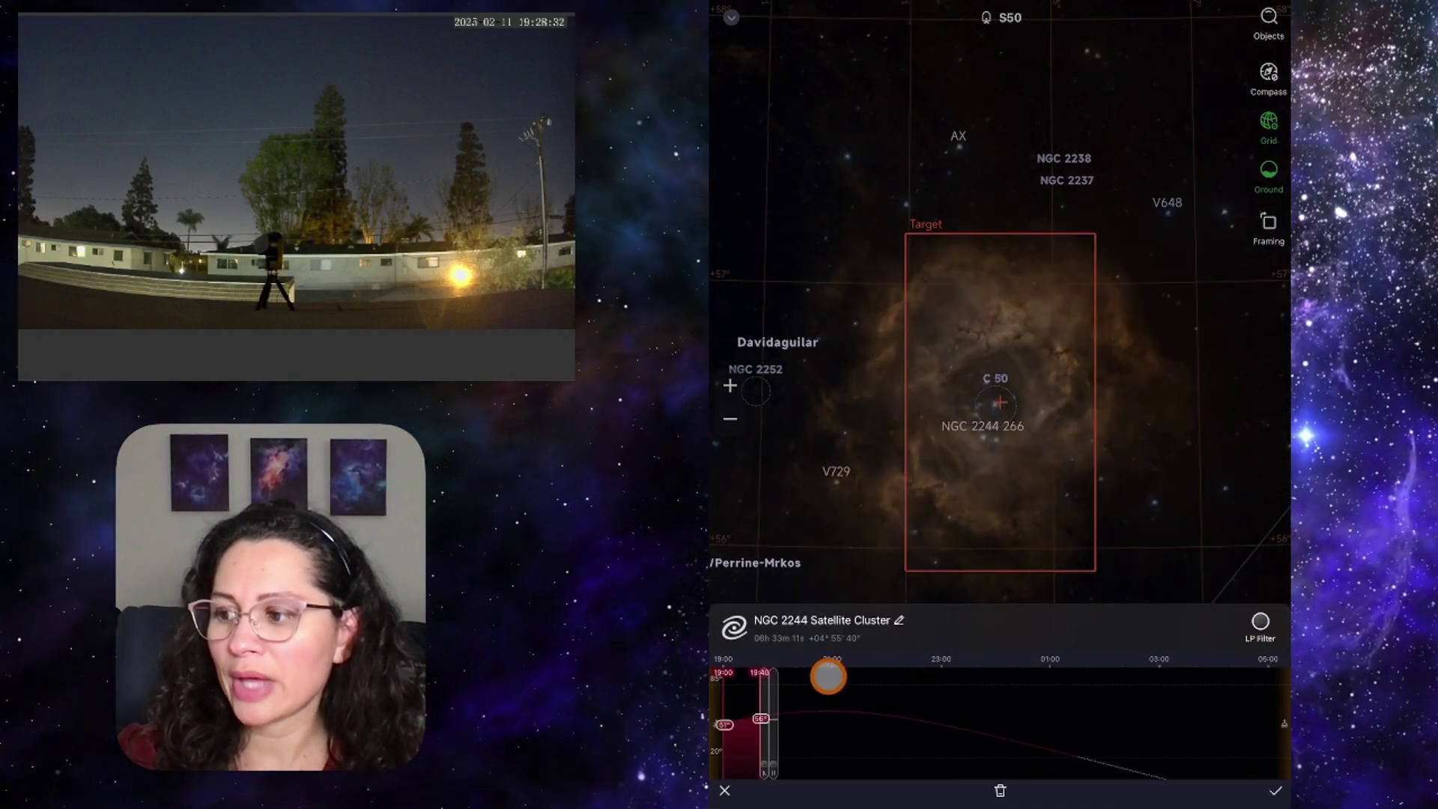
{"action": "left_click_drag", "start_coordinate": [760, 690], "coordinate": [779, 693]}
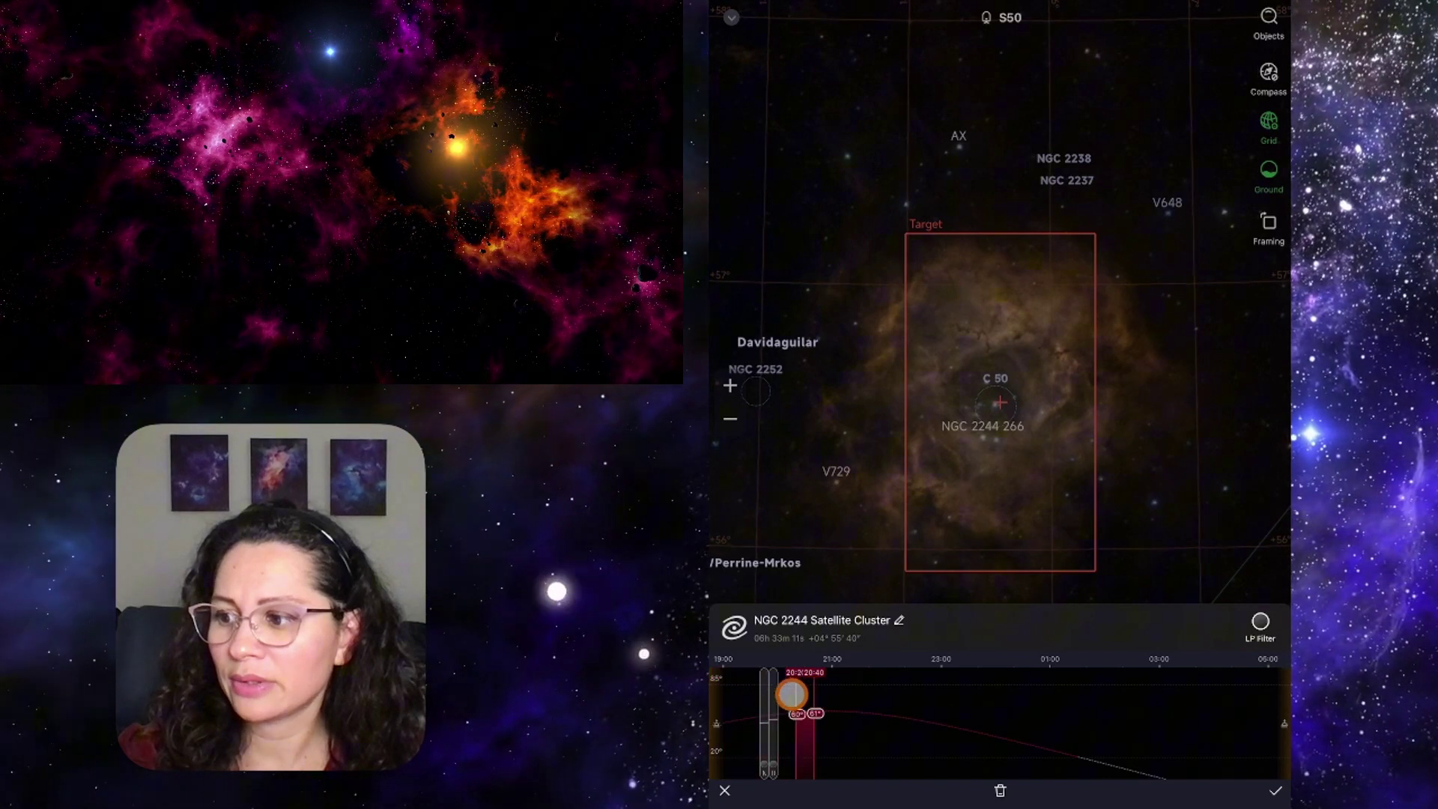
{"action": "left_click", "coordinate": [1276, 790]}
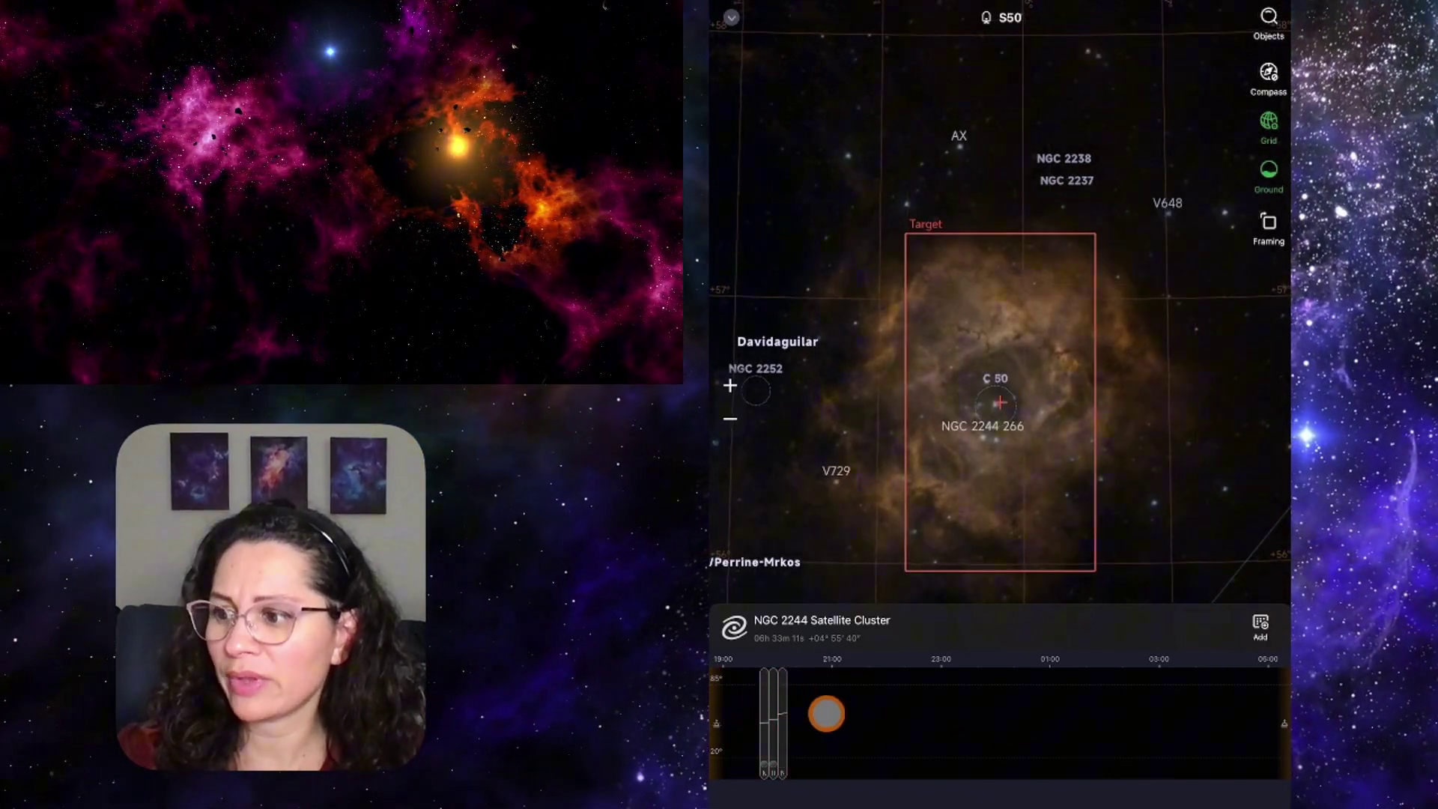
{"action": "left_click", "coordinate": [916, 714]}
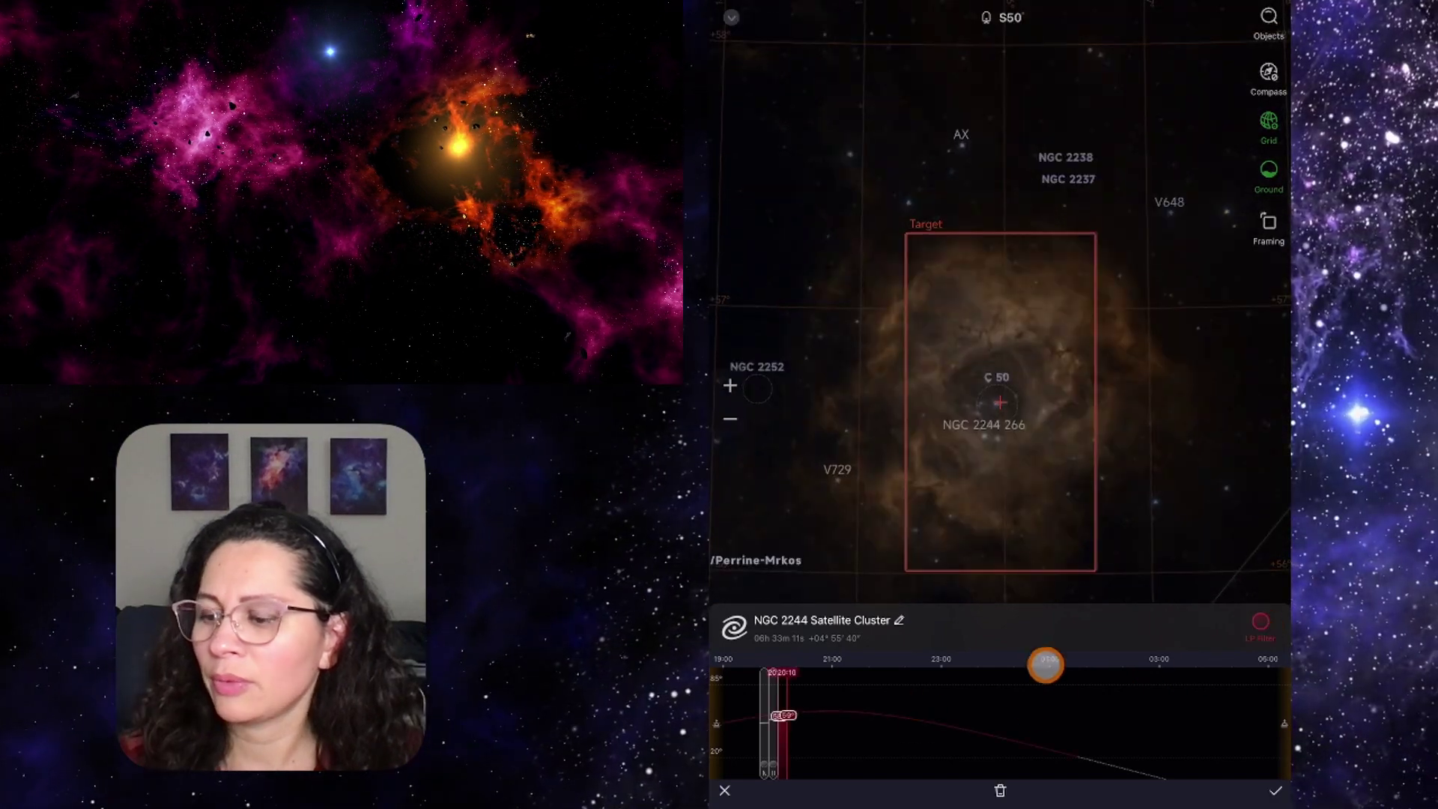
{"action": "left_click", "coordinate": [1276, 790]}
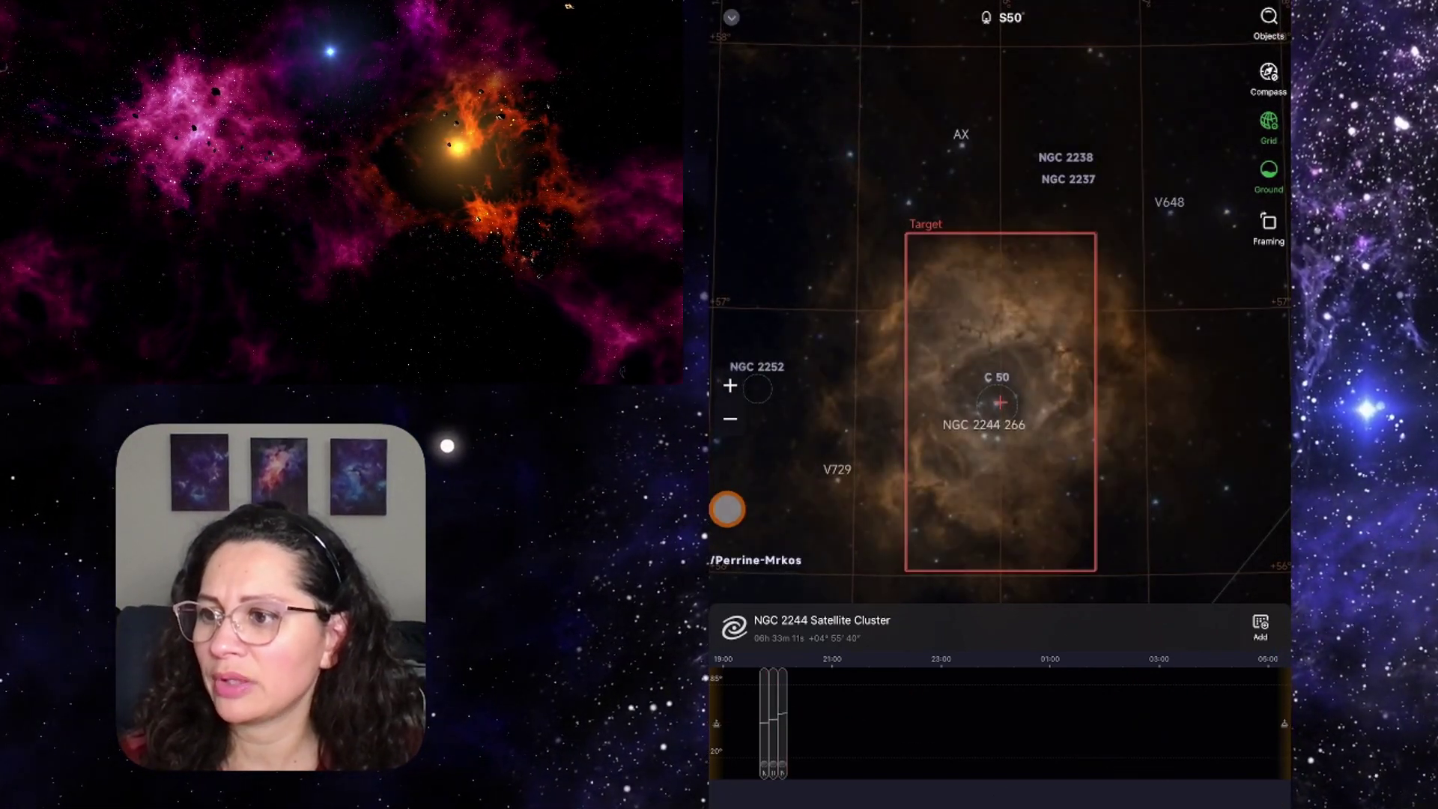
Execute the YouTube plan on the Seestar and go back to the home screen.
{"action": "left_click", "coordinate": [731, 17]}
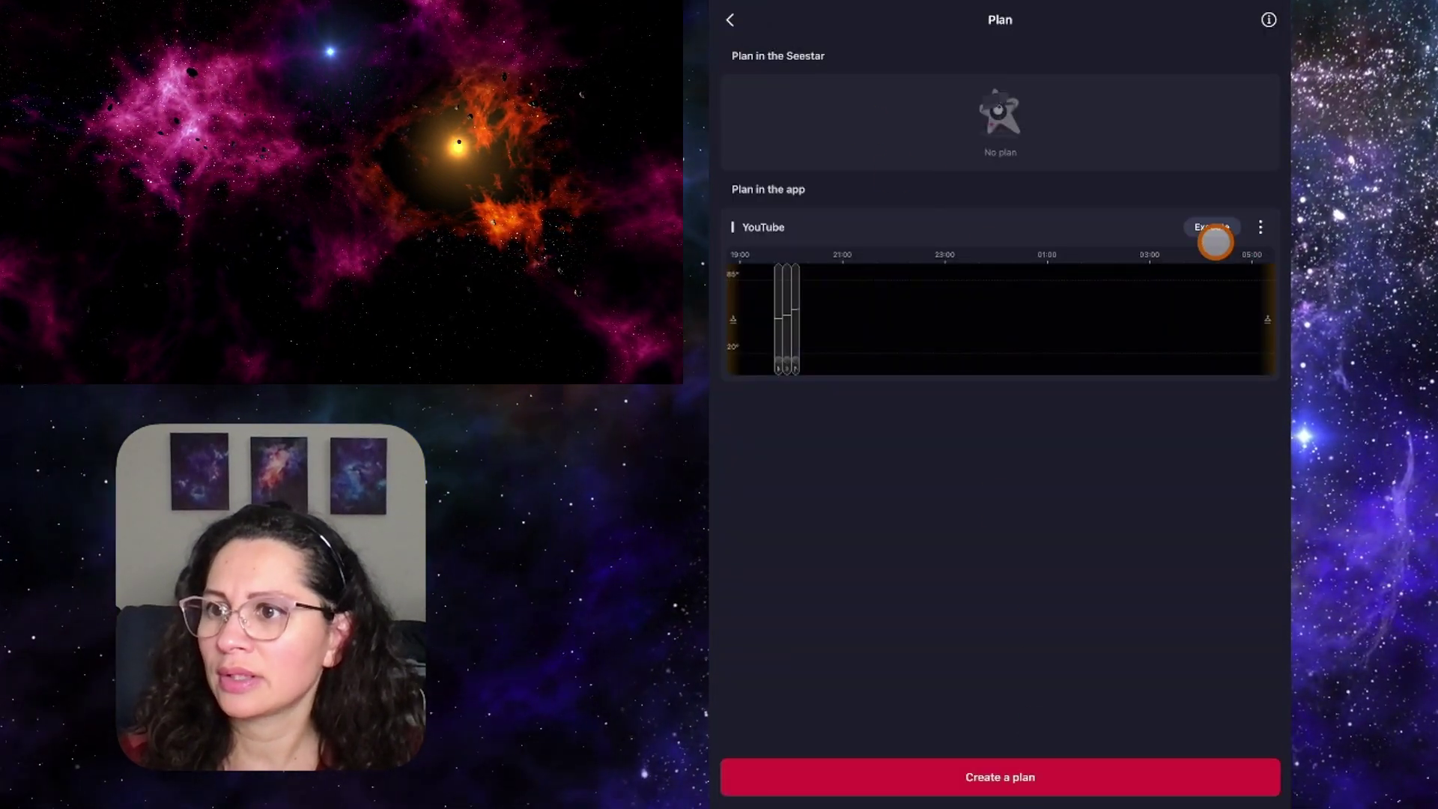
{"action": "left_click", "coordinate": [1213, 228]}
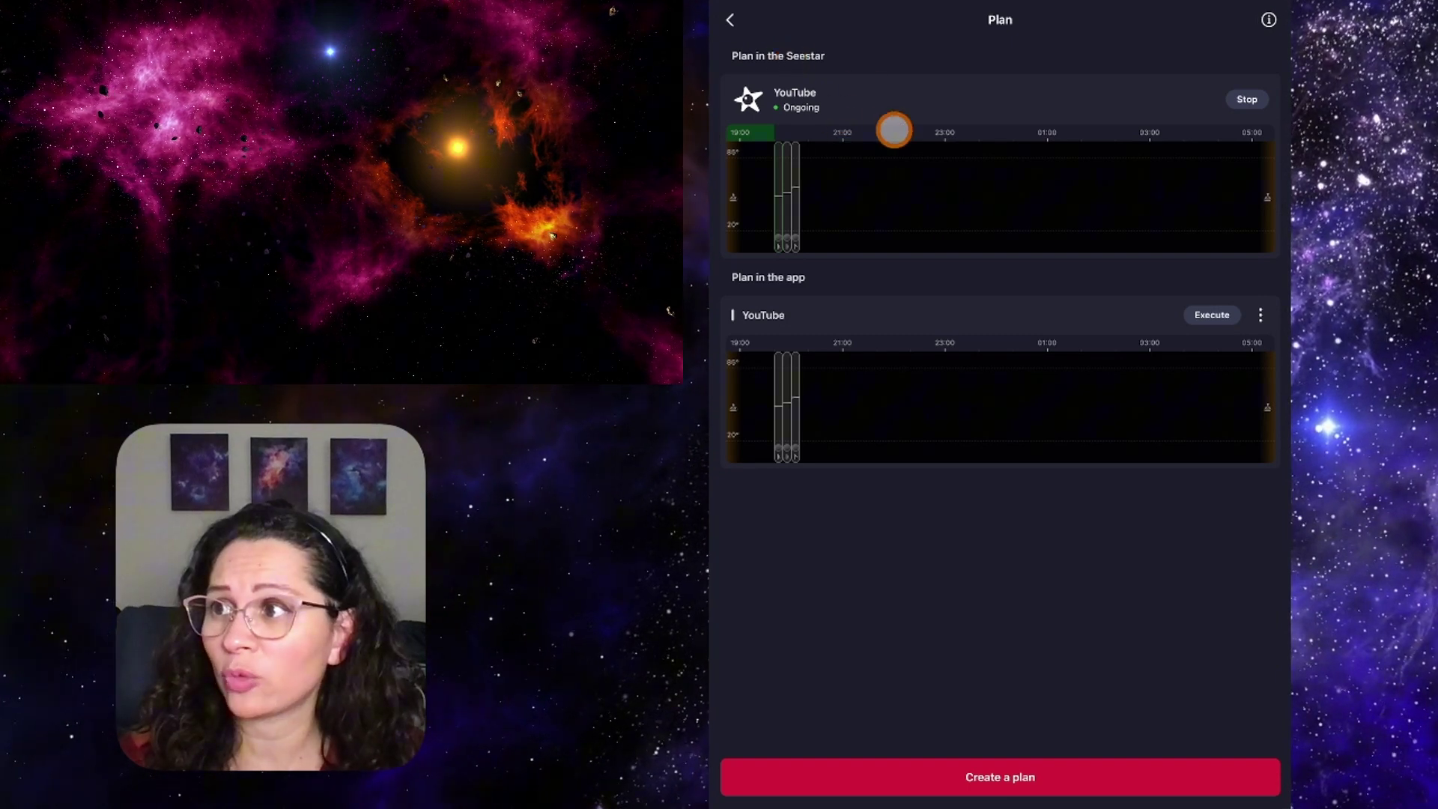
{"action": "left_click", "coordinate": [742, 33]}
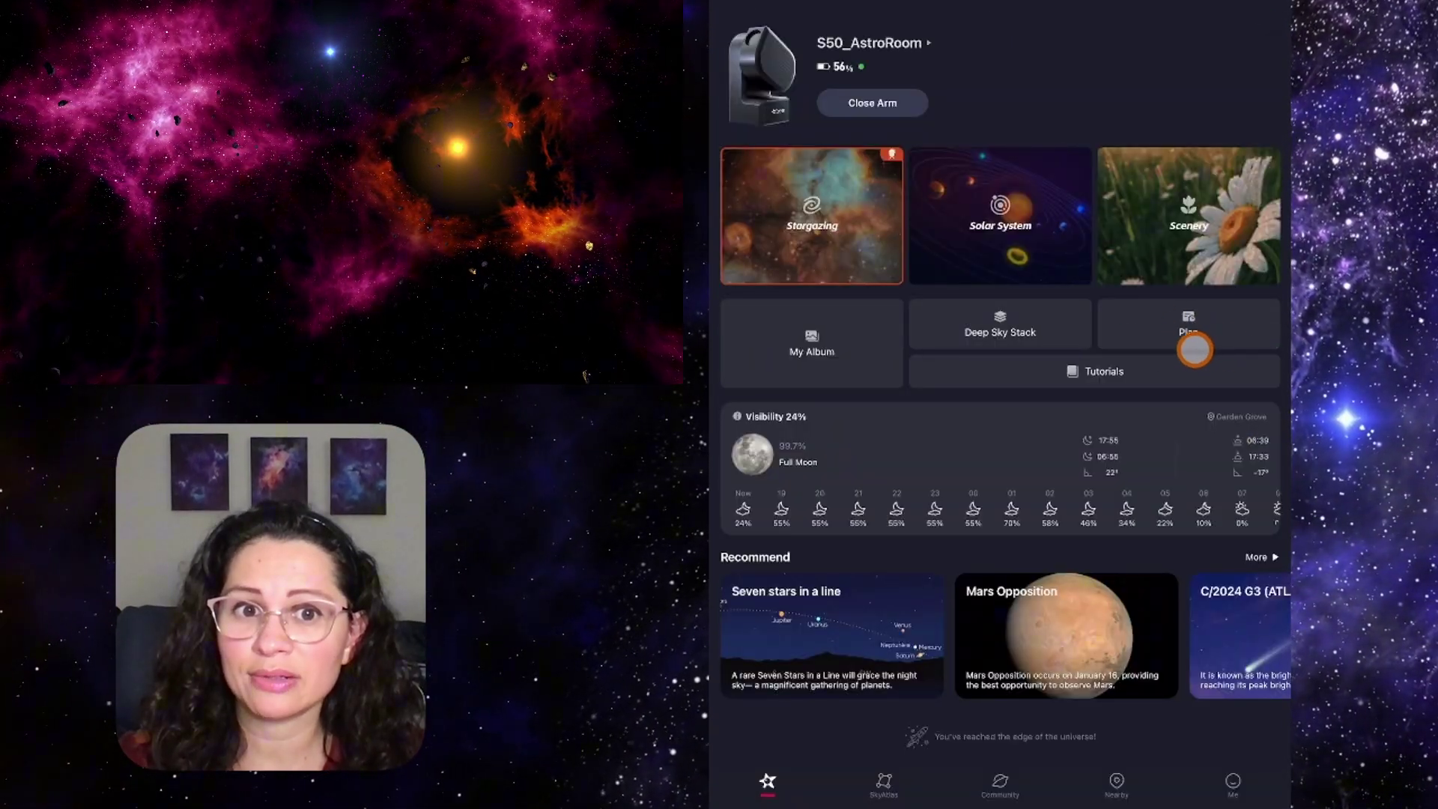
{"action": "left_click", "coordinate": [884, 787]}
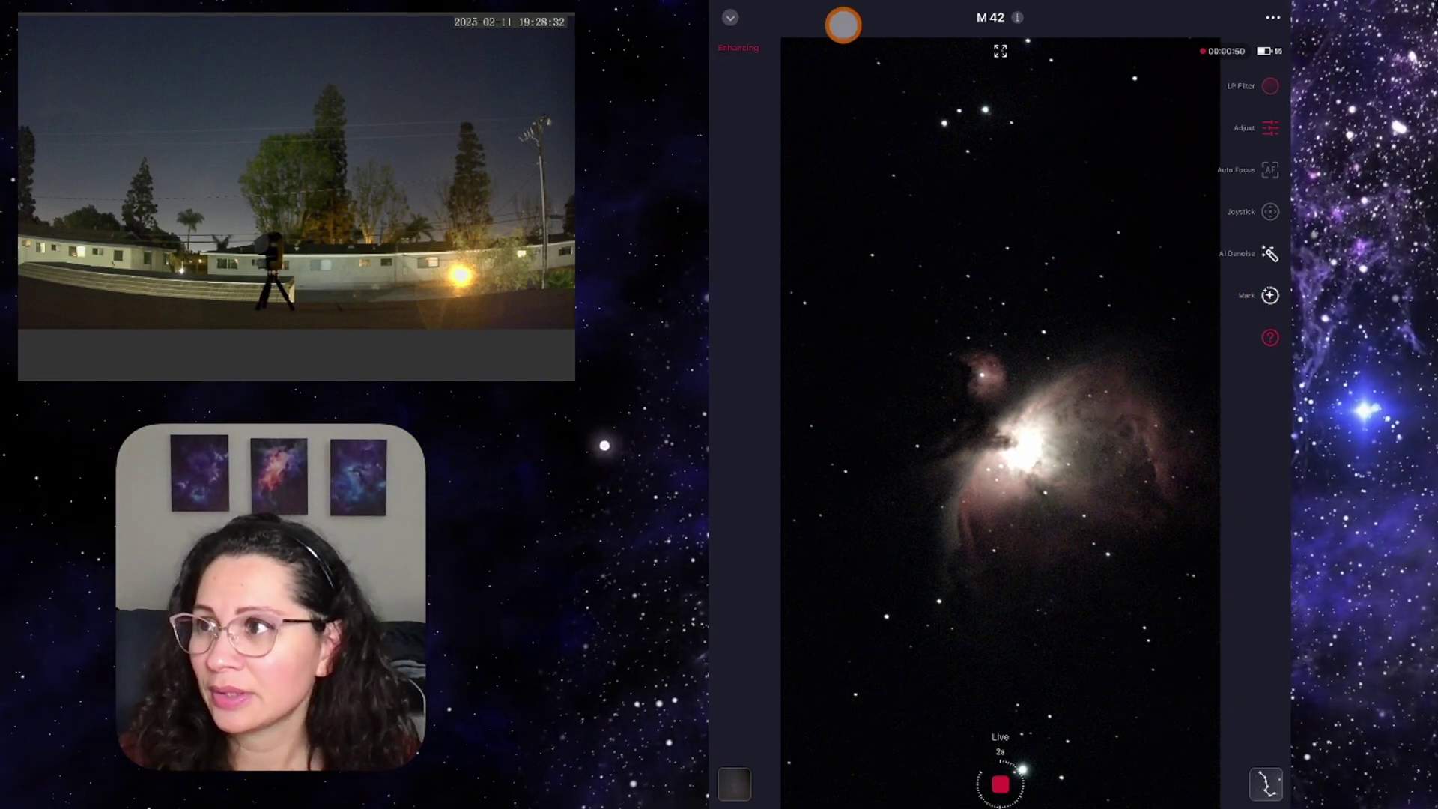
Leave the live view for the home screen and open the plans list.
{"action": "left_click", "coordinate": [735, 22]}
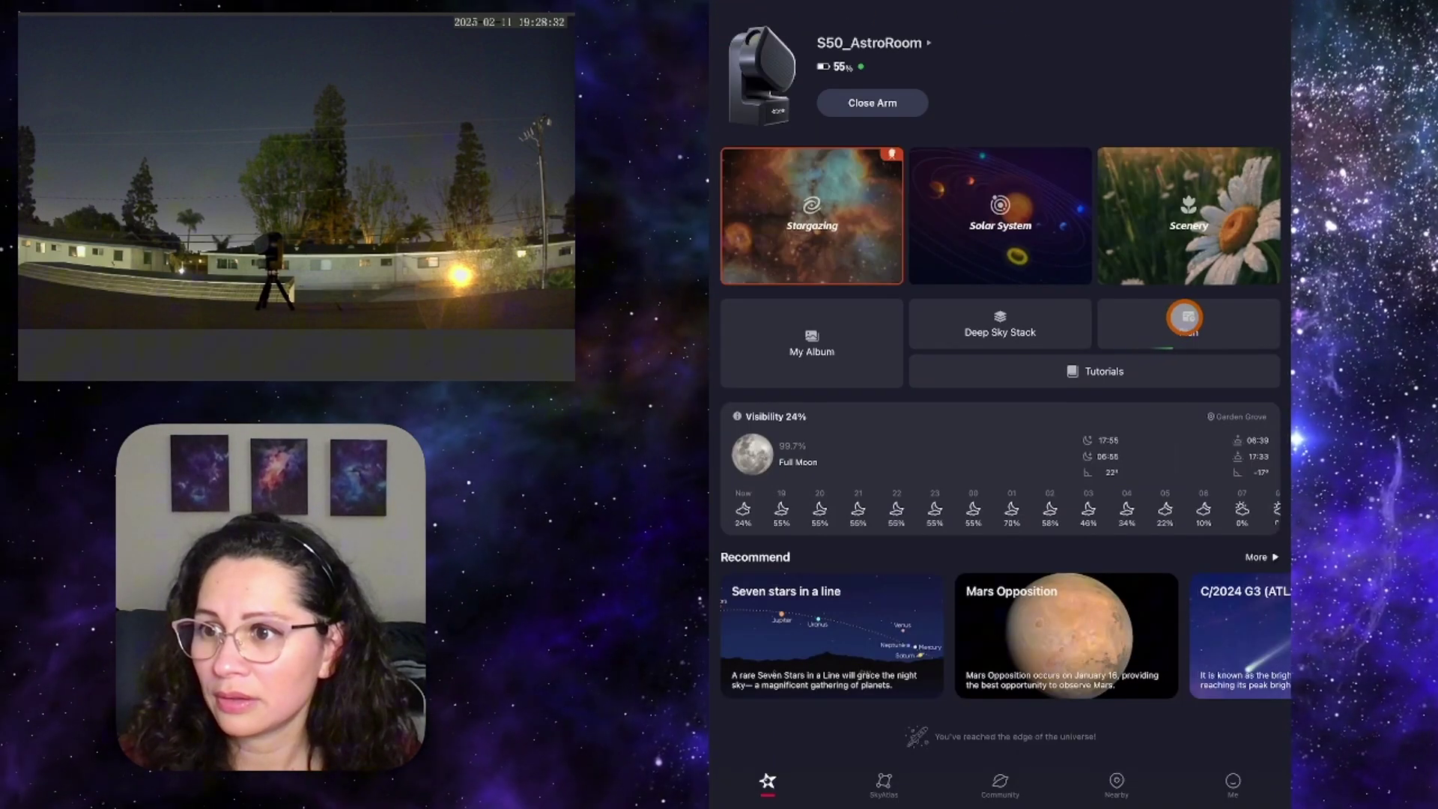
{"action": "left_click", "coordinate": [1184, 324]}
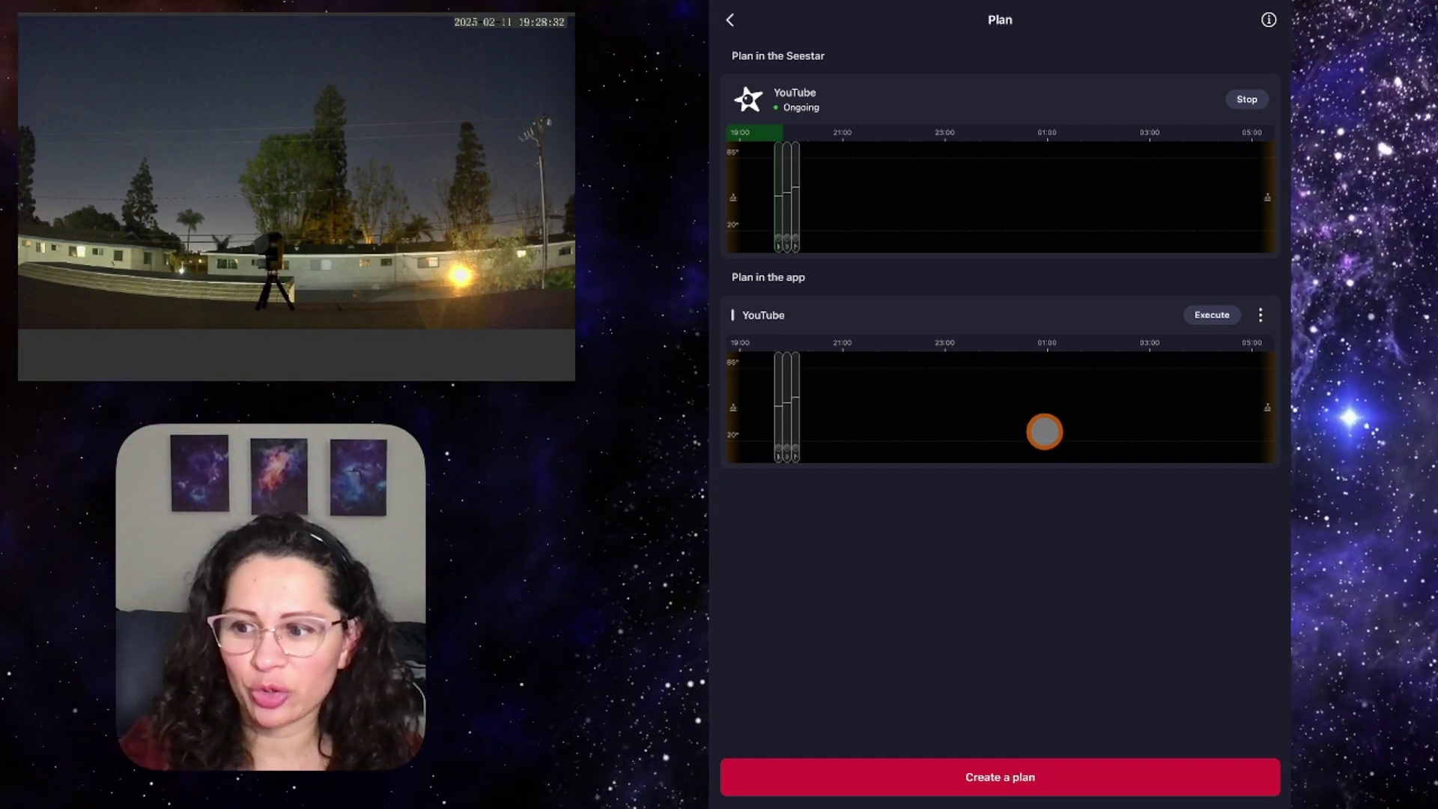
Start a new plan, name it 'Test # 2', and confirm.
{"action": "left_click", "coordinate": [1073, 775]}
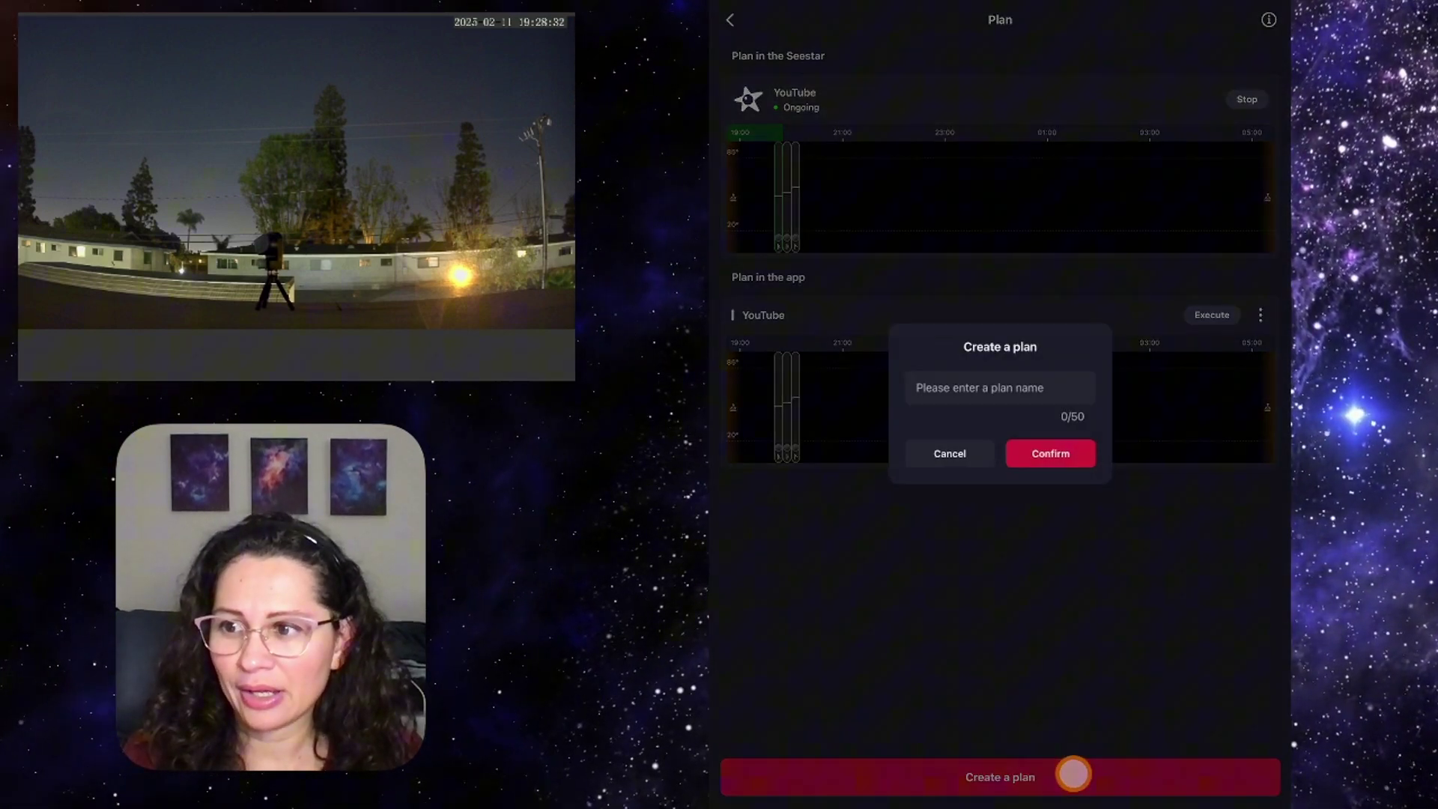
{"action": "left_click", "coordinate": [1016, 388]}
{"action": "type", "text": "Test"}
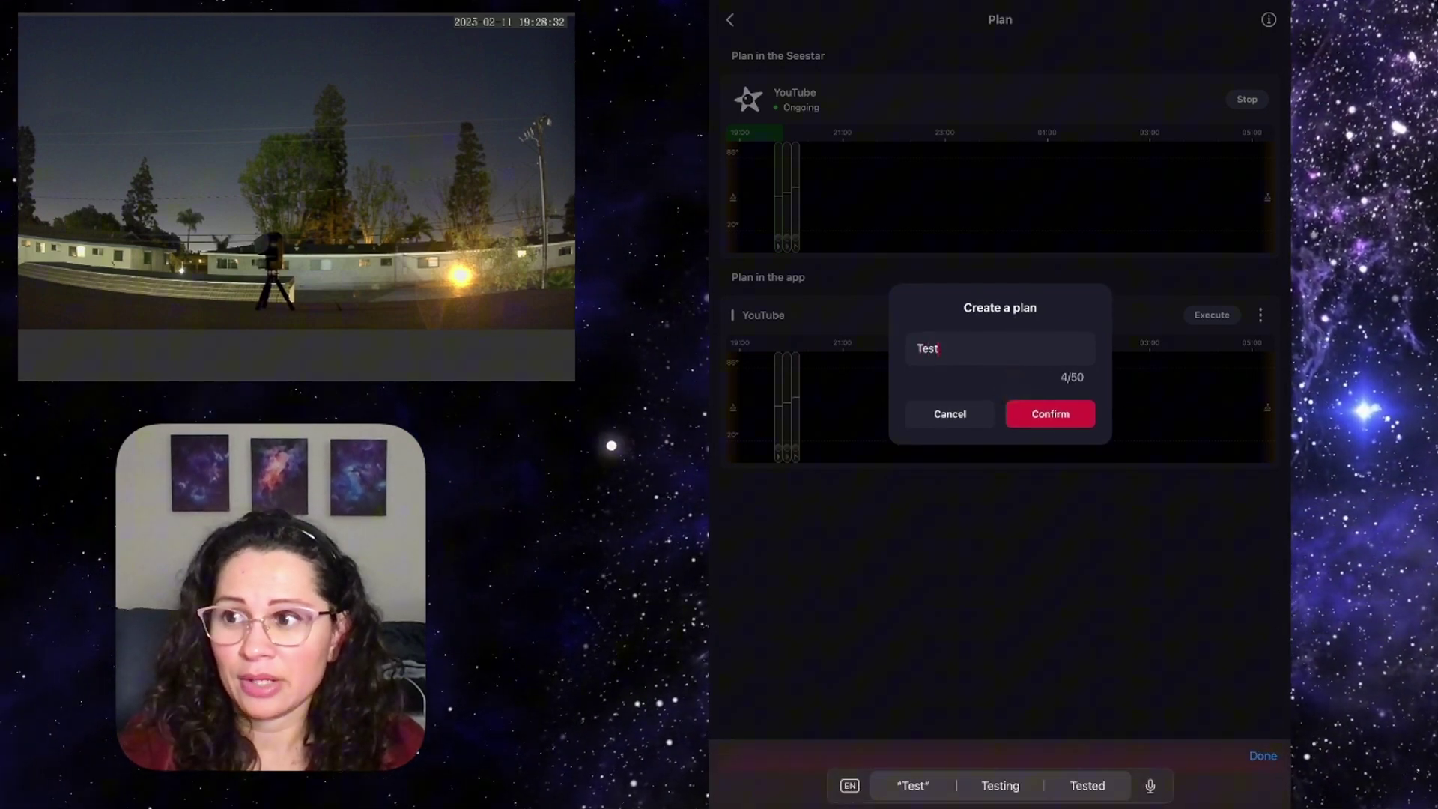
{"action": "type", "text": " # 2"}
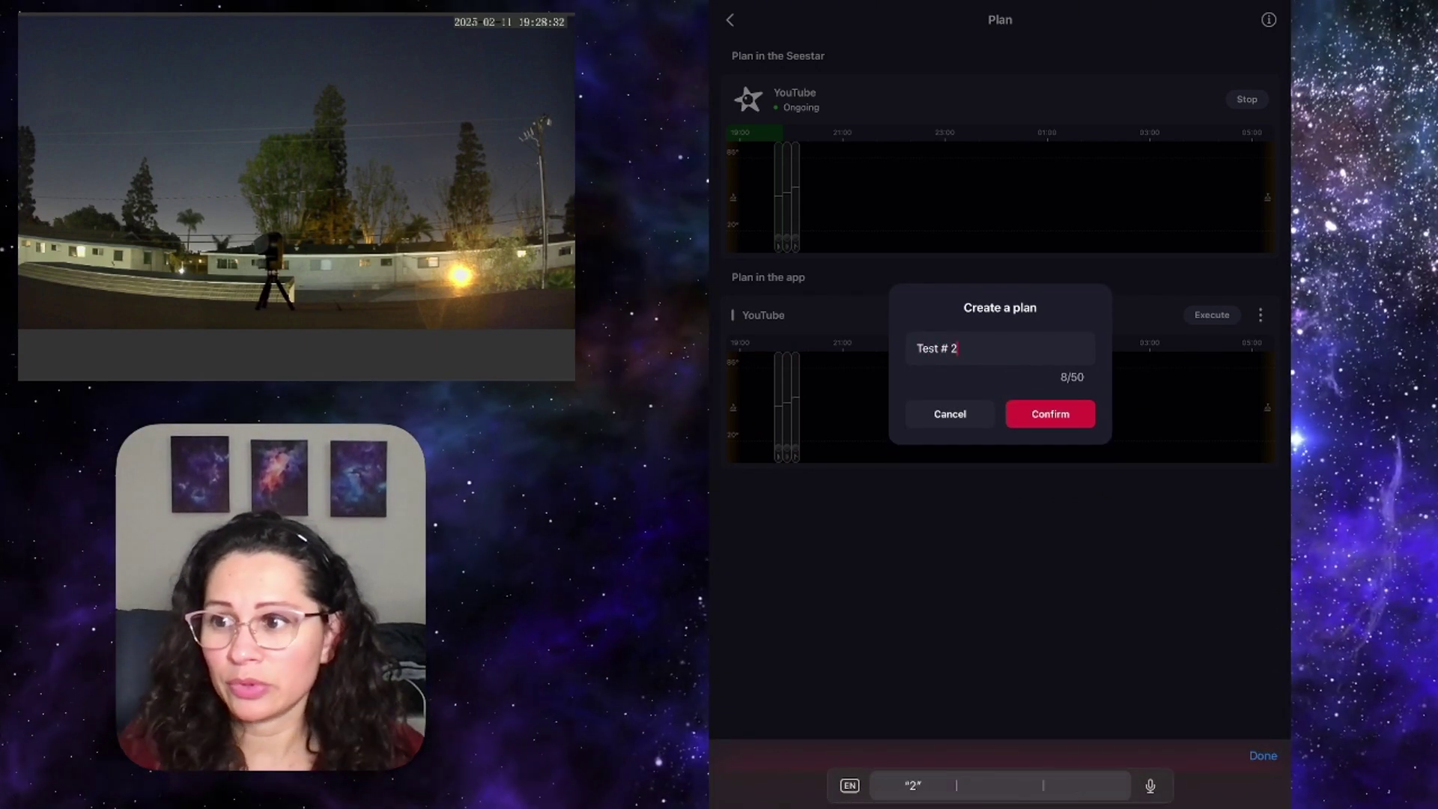
{"action": "left_click", "coordinate": [1047, 415]}
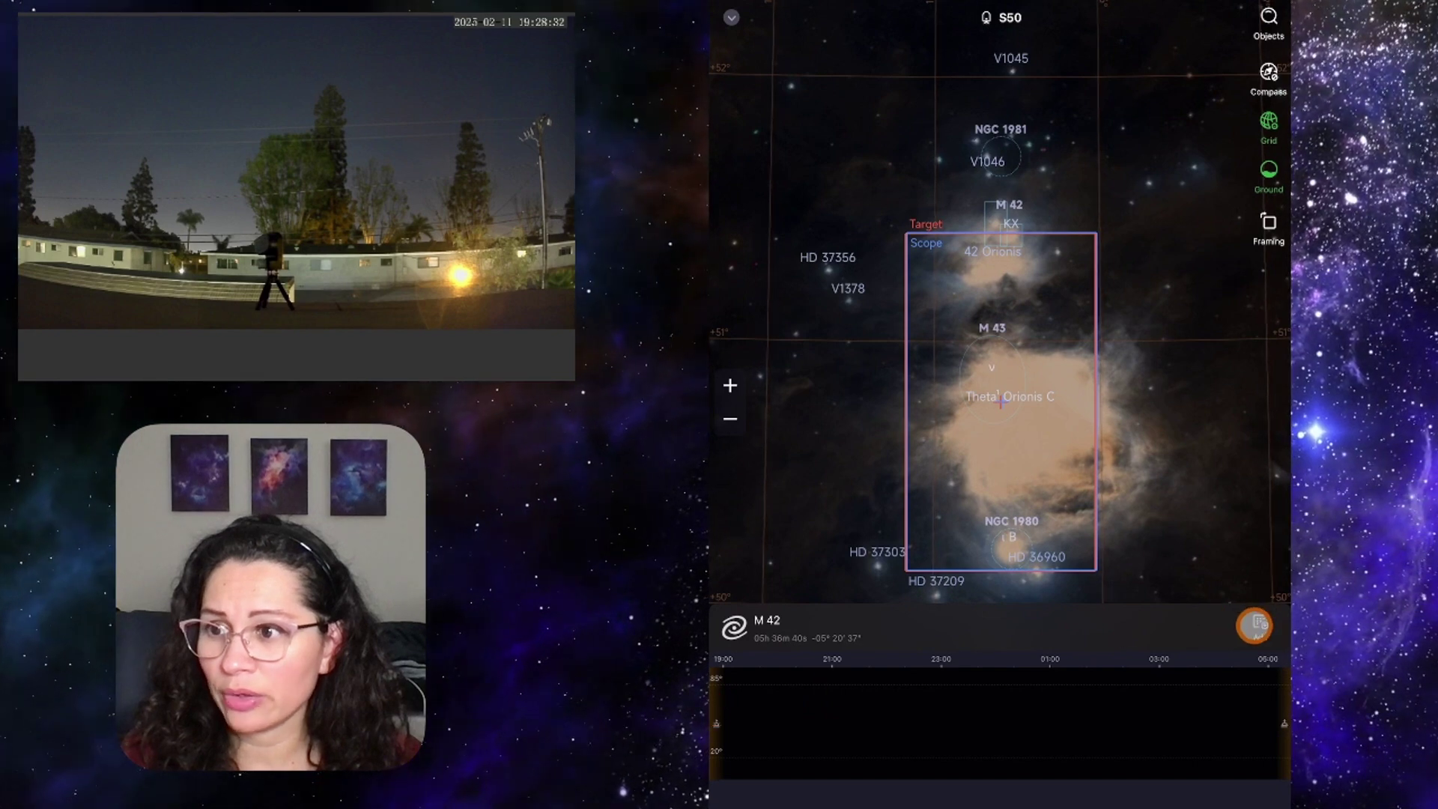
Add M 42 to Test # 2 with its session starting at 23:00.
{"action": "left_click", "coordinate": [1259, 628]}
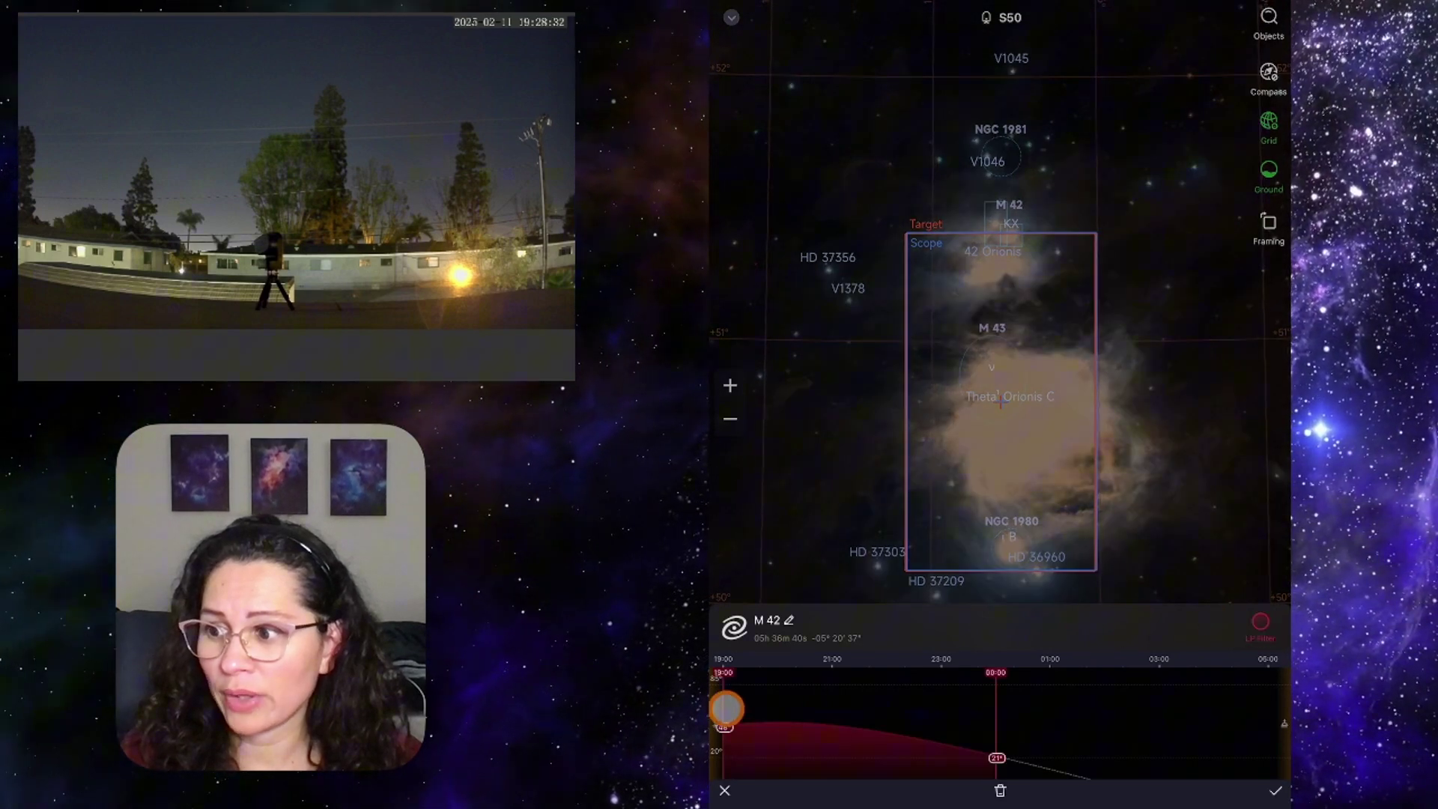
{"action": "left_click_drag", "start_coordinate": [726, 709], "coordinate": [944, 708]}
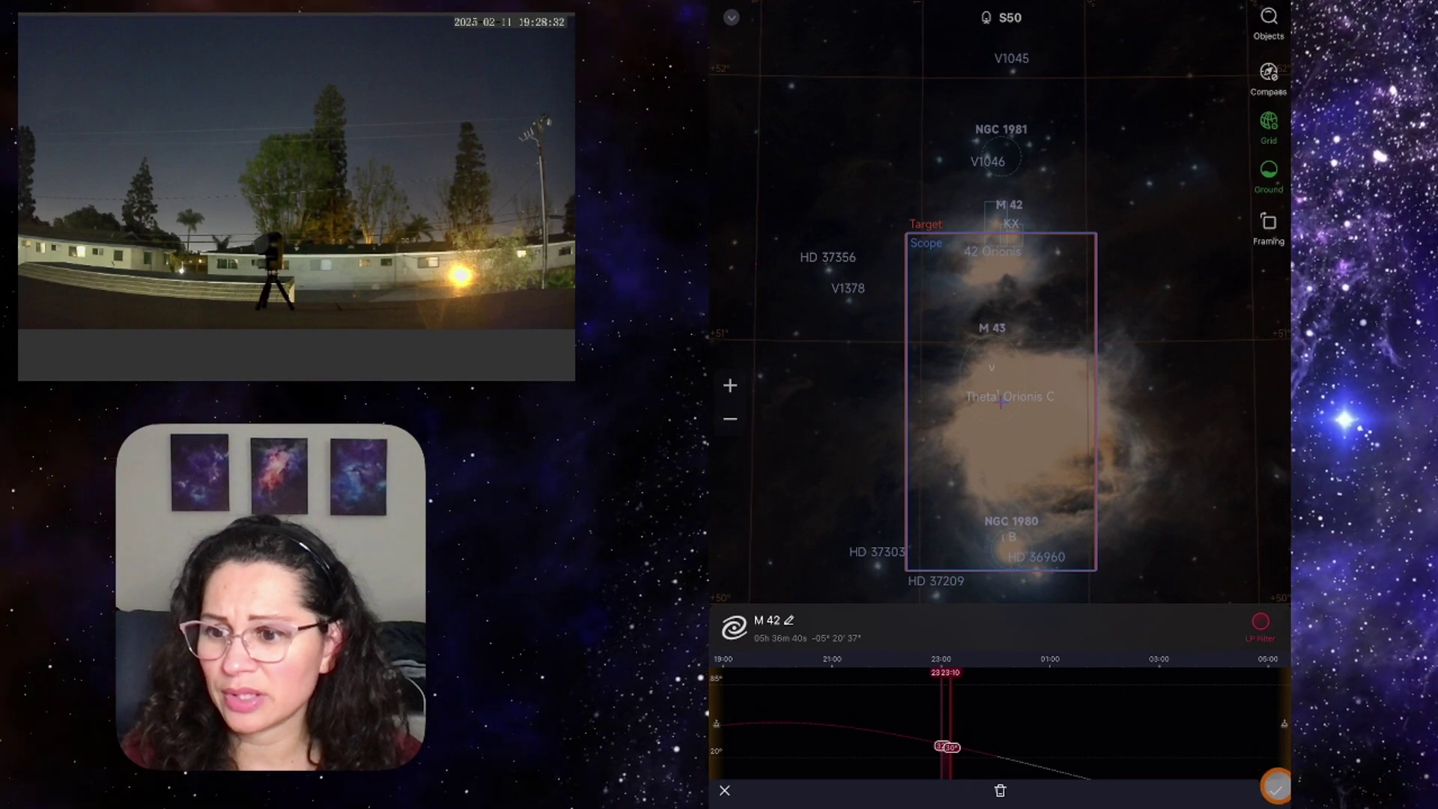
{"action": "left_click", "coordinate": [1275, 787]}
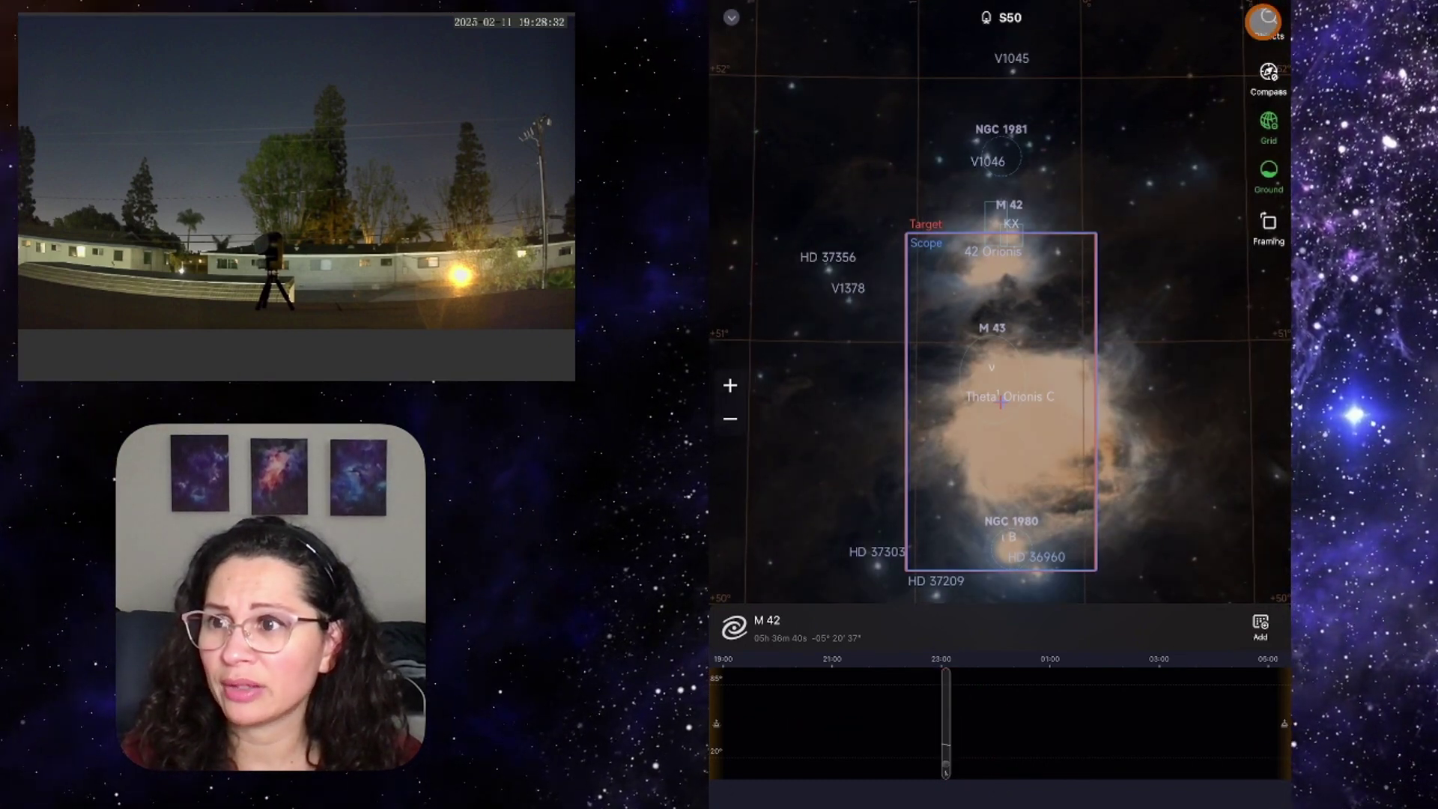
{"action": "left_click", "coordinate": [1267, 21]}
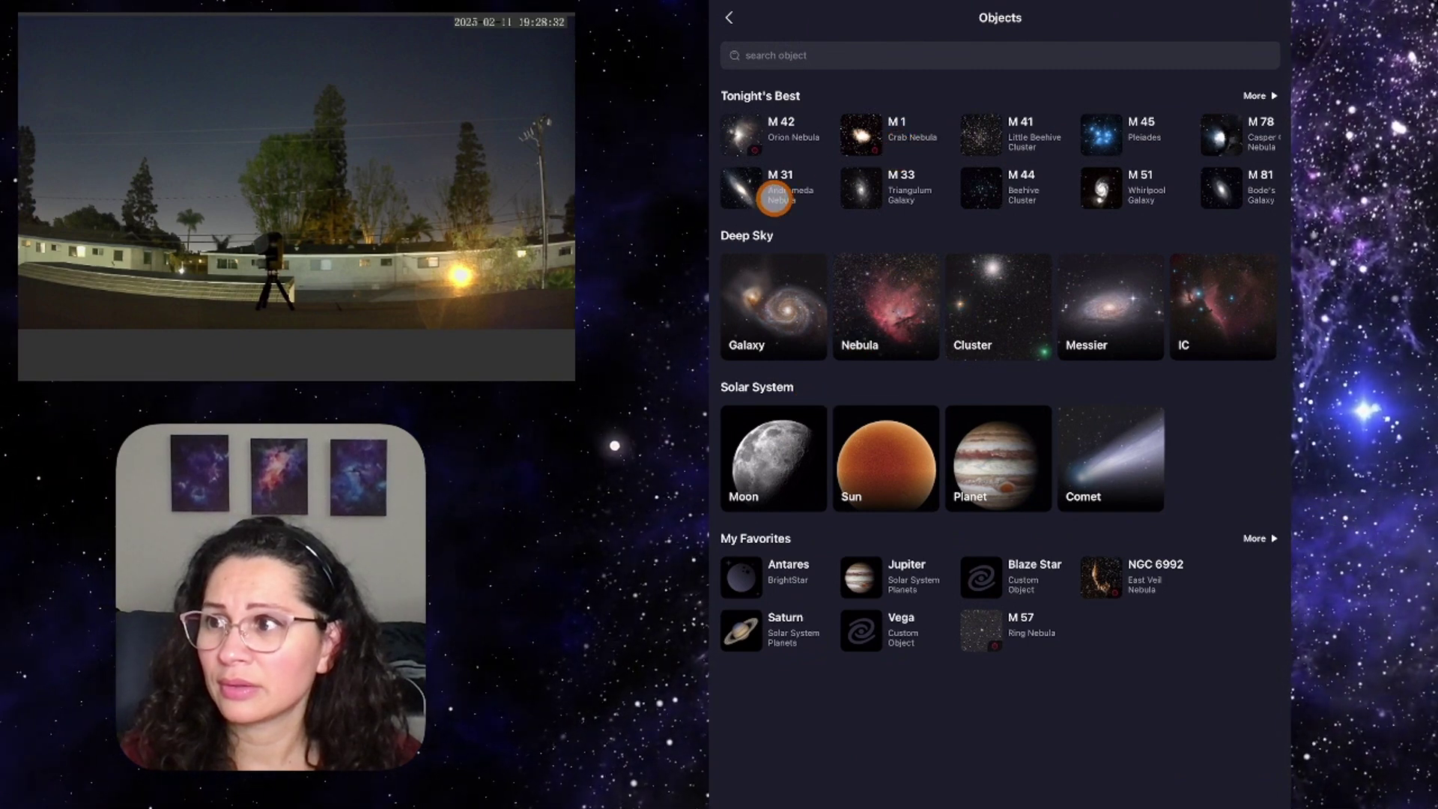
Locate M 31 and schedule it, settling its session start at 21:30.
{"action": "left_click", "coordinate": [776, 197]}
{"action": "left_click", "coordinate": [1039, 788]}
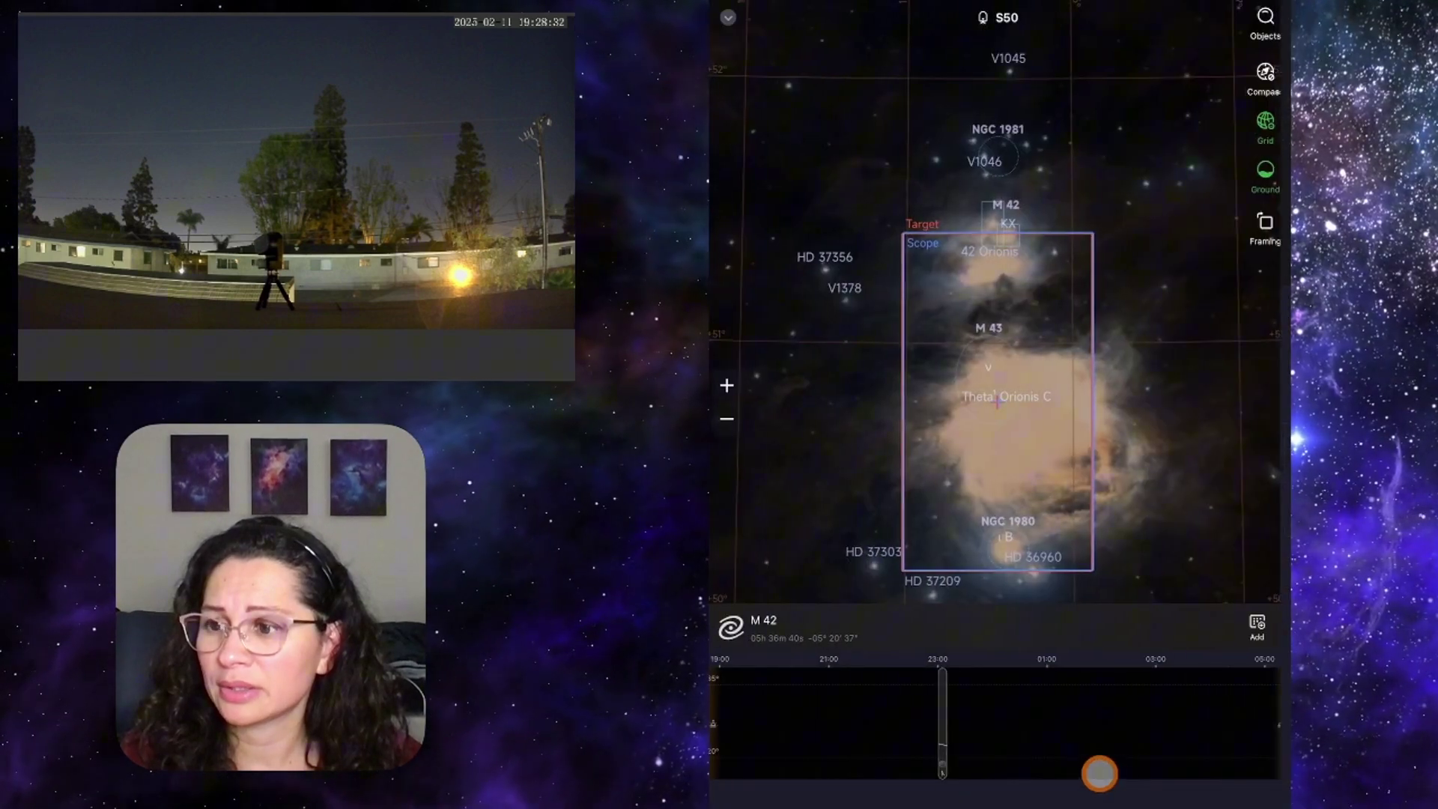
{"action": "left_click", "coordinate": [1257, 625]}
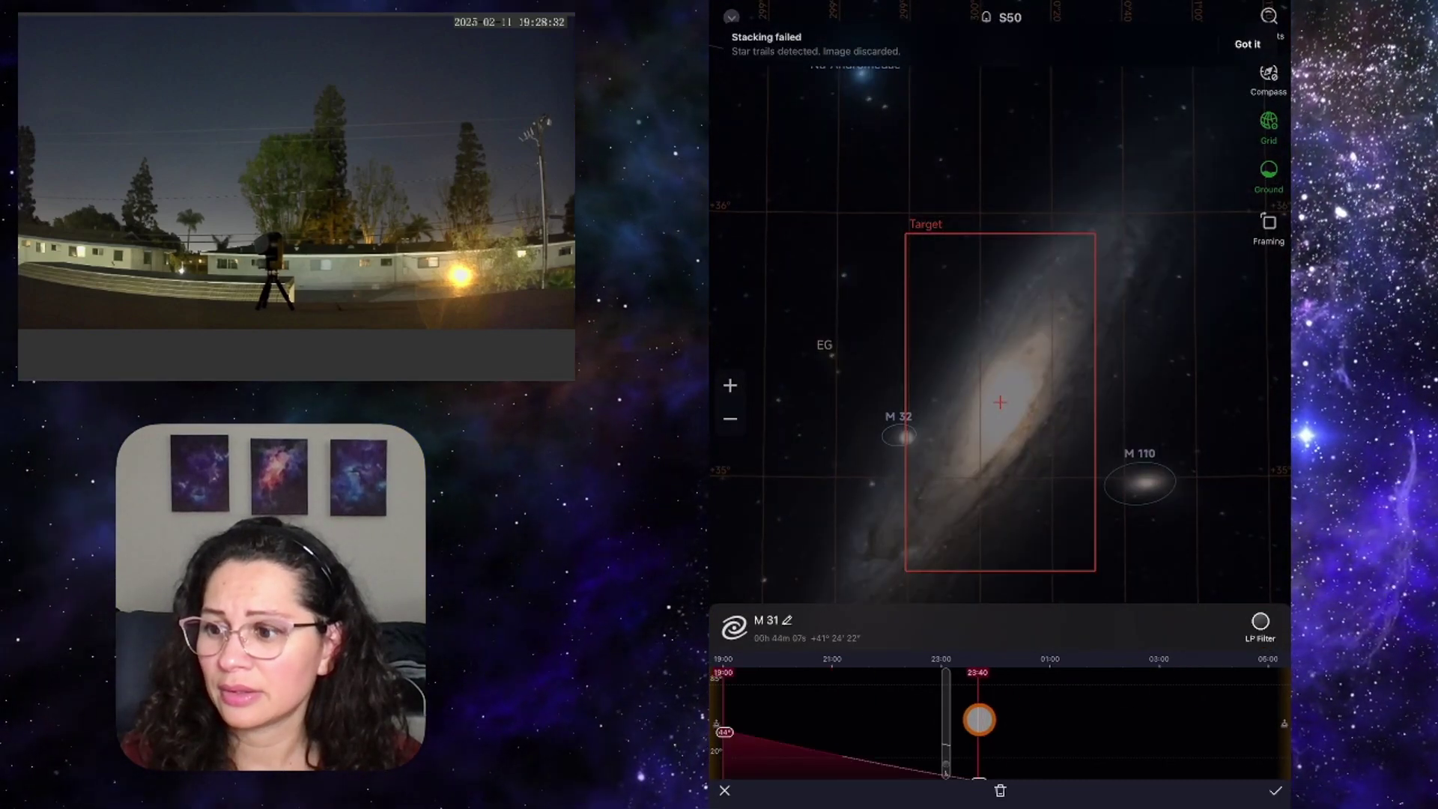
{"action": "mouse_move", "coordinate": [977, 719]}
{"action": "left_mouse_down"}
{"action": "mouse_move", "coordinate": [821, 711]}
{"action": "mouse_move", "coordinate": [934, 711]}
{"action": "left_mouse_up"}
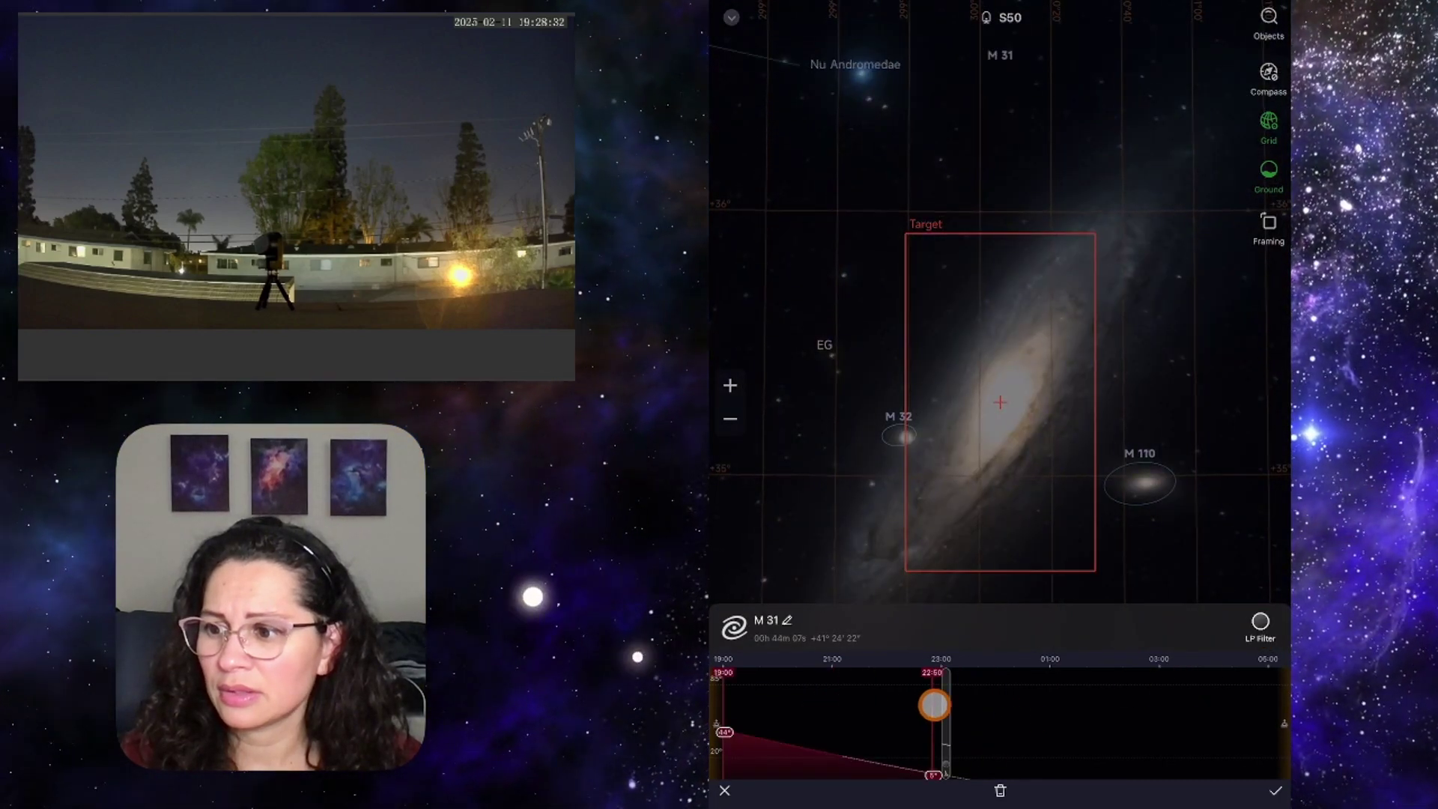
{"action": "left_click_drag", "start_coordinate": [825, 705], "coordinate": [919, 704]}
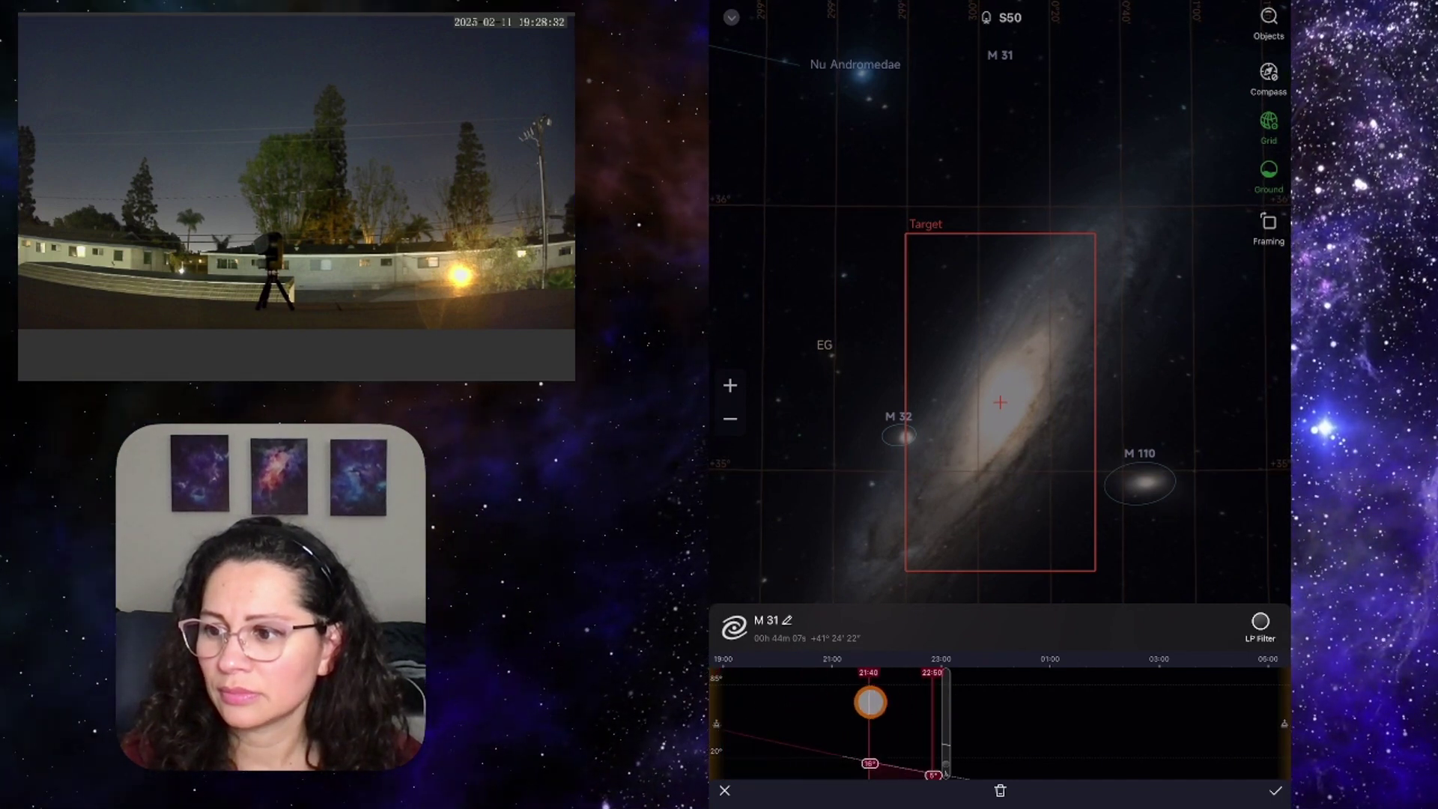
{"action": "left_click_drag", "start_coordinate": [898, 701], "coordinate": [778, 699]}
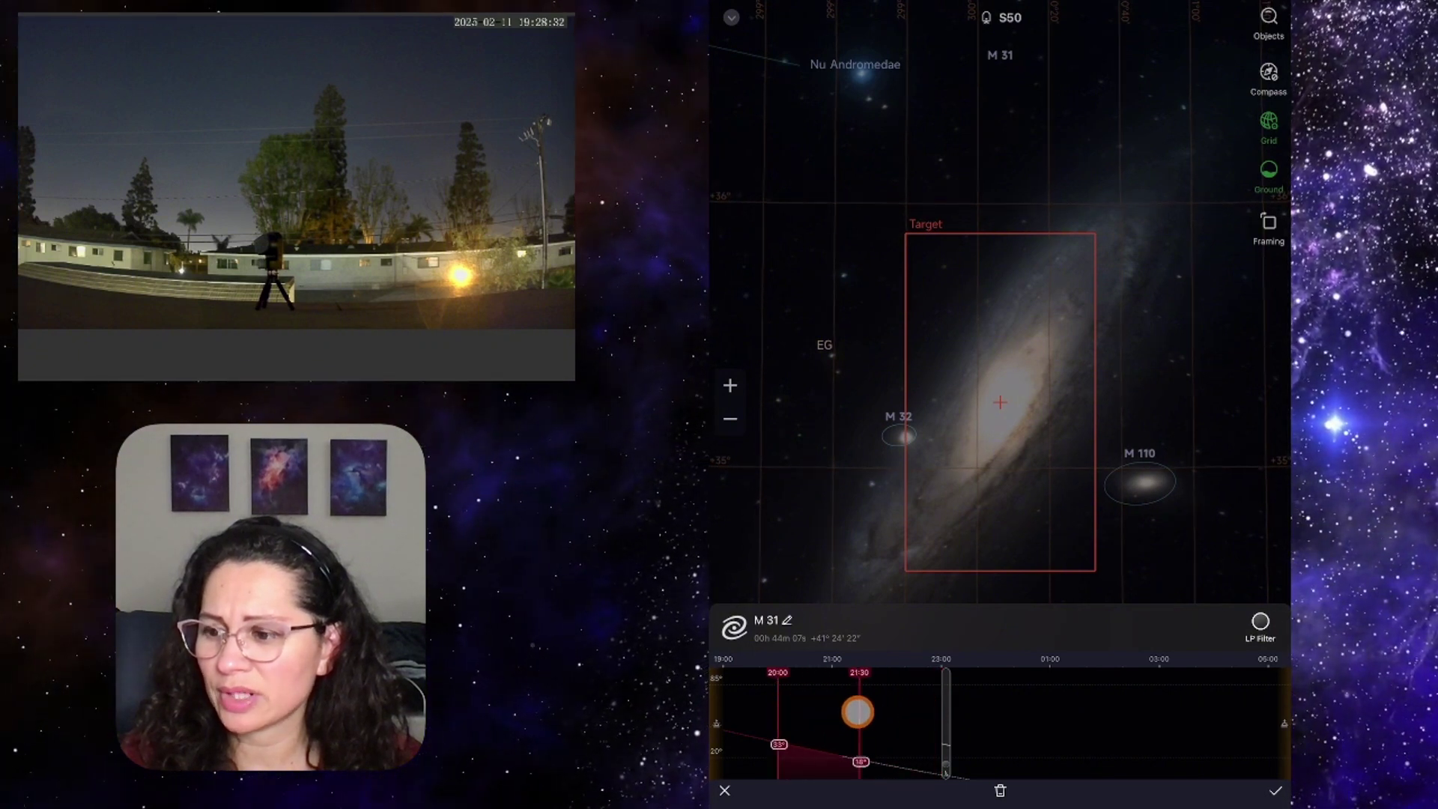
{"action": "left_click_drag", "start_coordinate": [778, 703], "coordinate": [859, 704]}
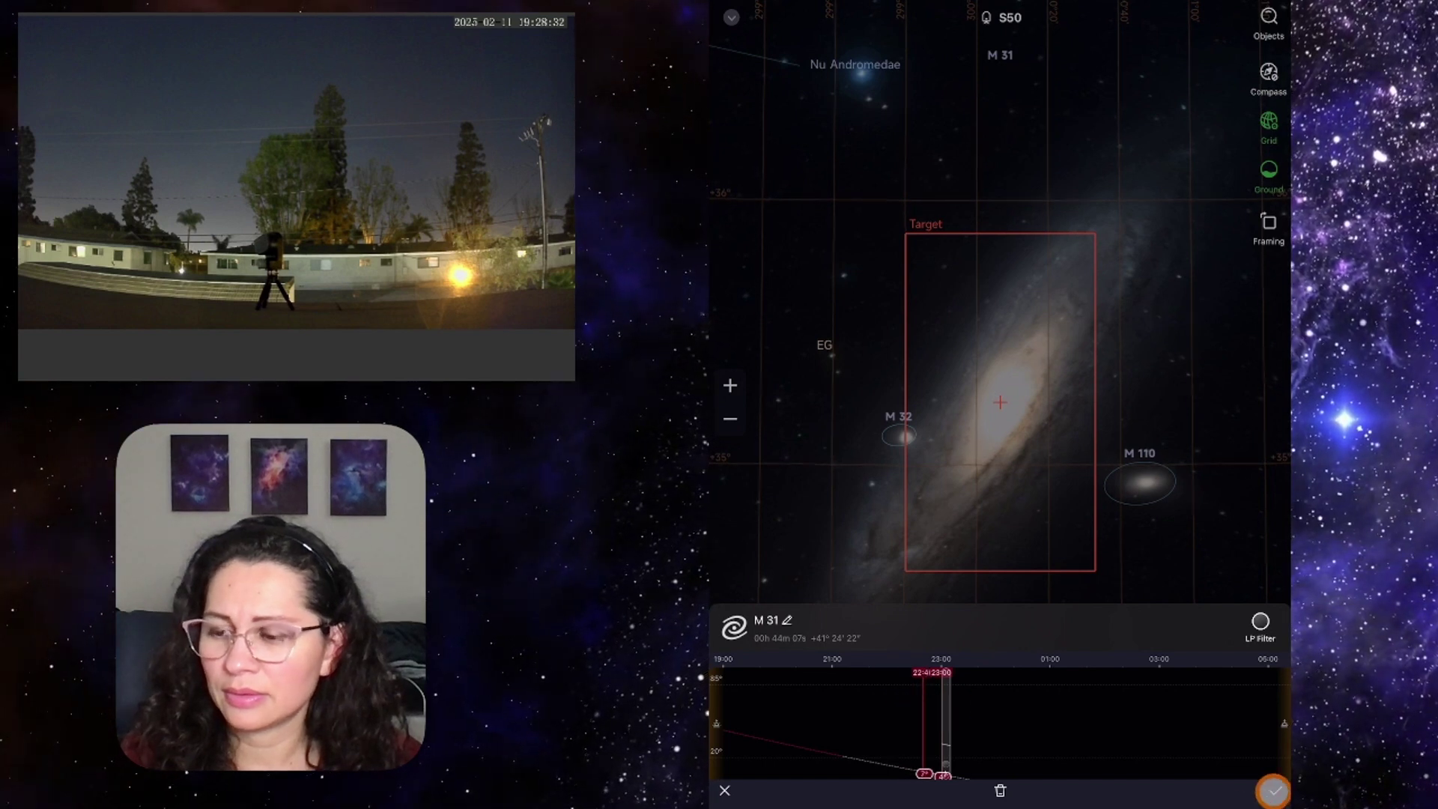
{"action": "left_click", "coordinate": [1273, 790]}
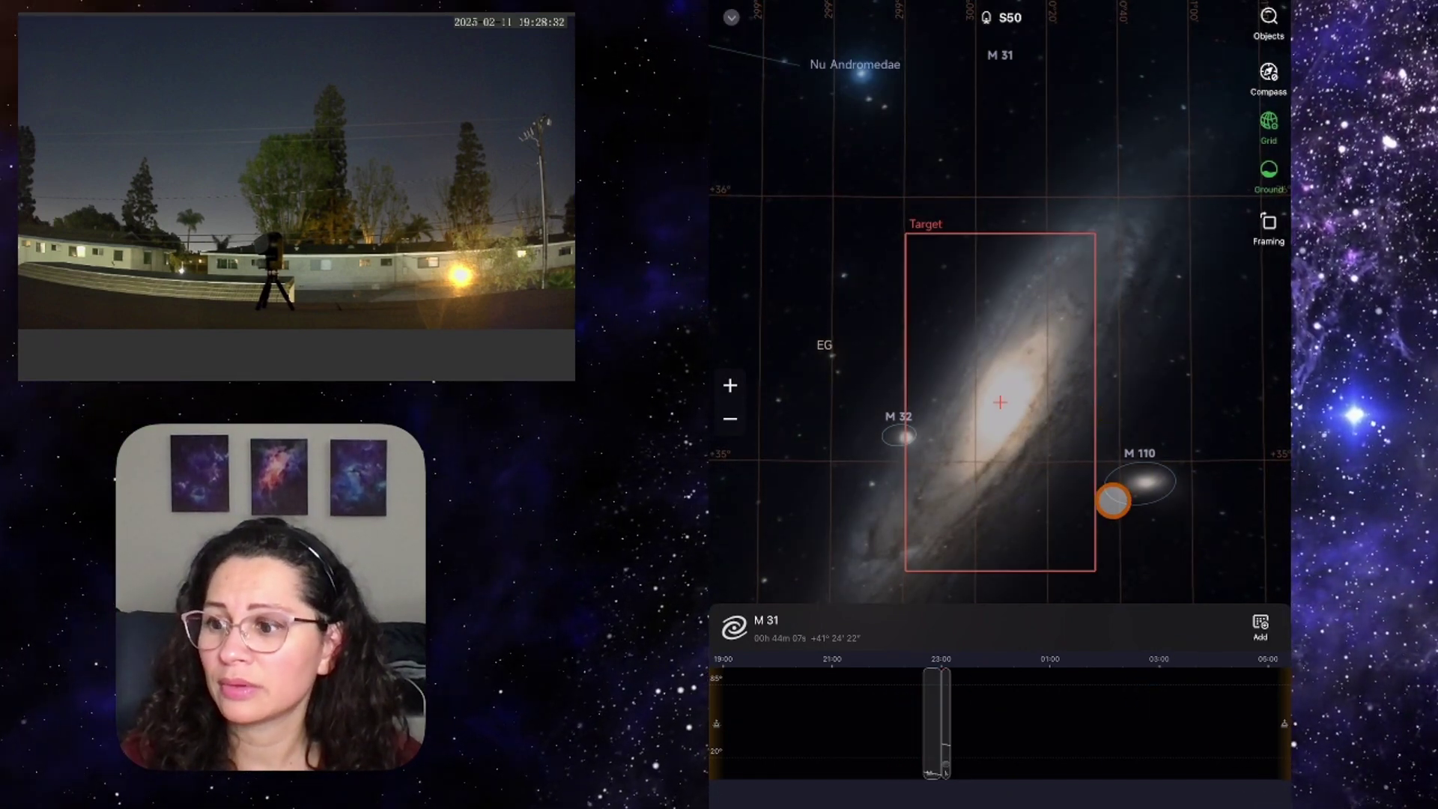
Delete M 31's scheduled session from the plan.
{"action": "left_click", "coordinate": [1259, 624]}
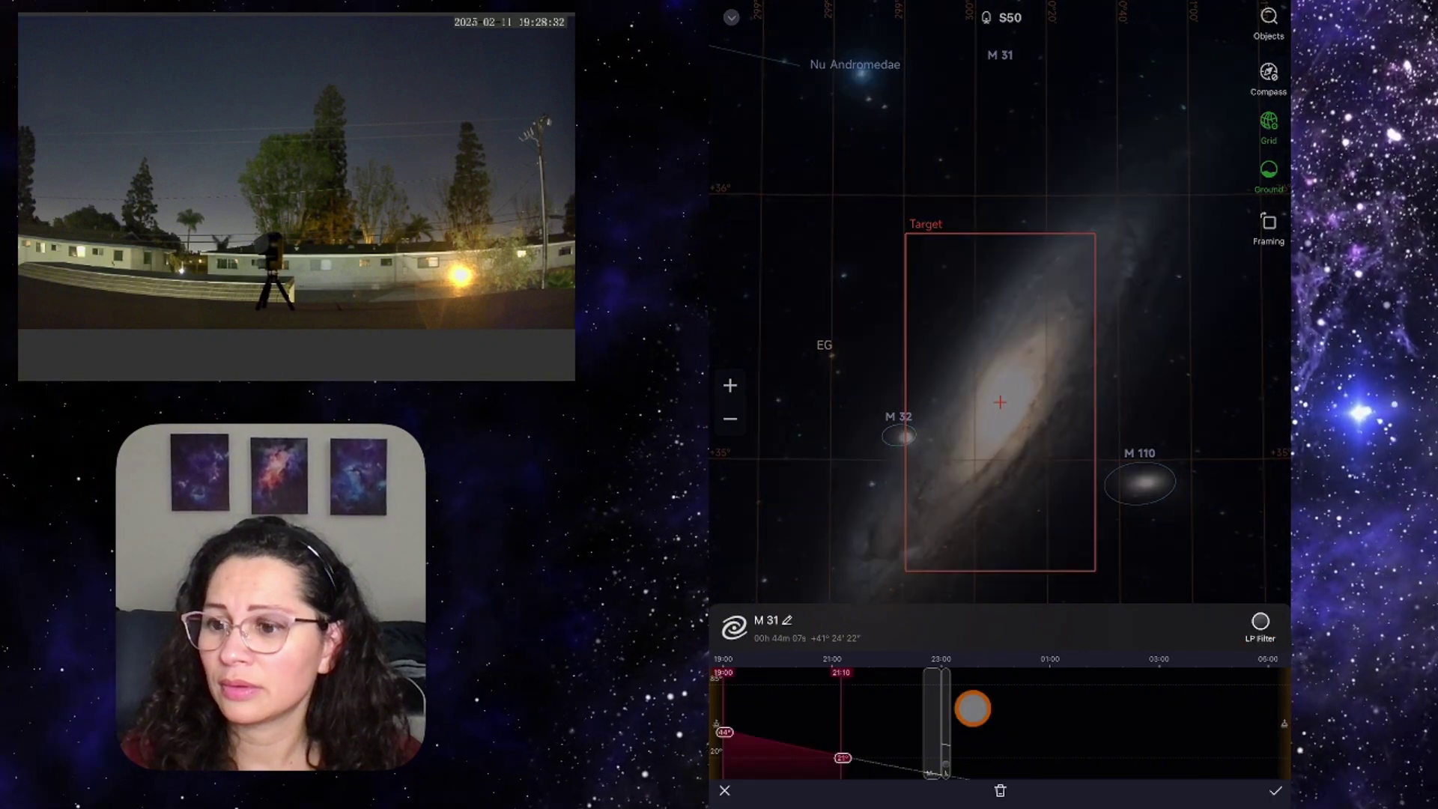
{"action": "left_click", "coordinate": [999, 792]}
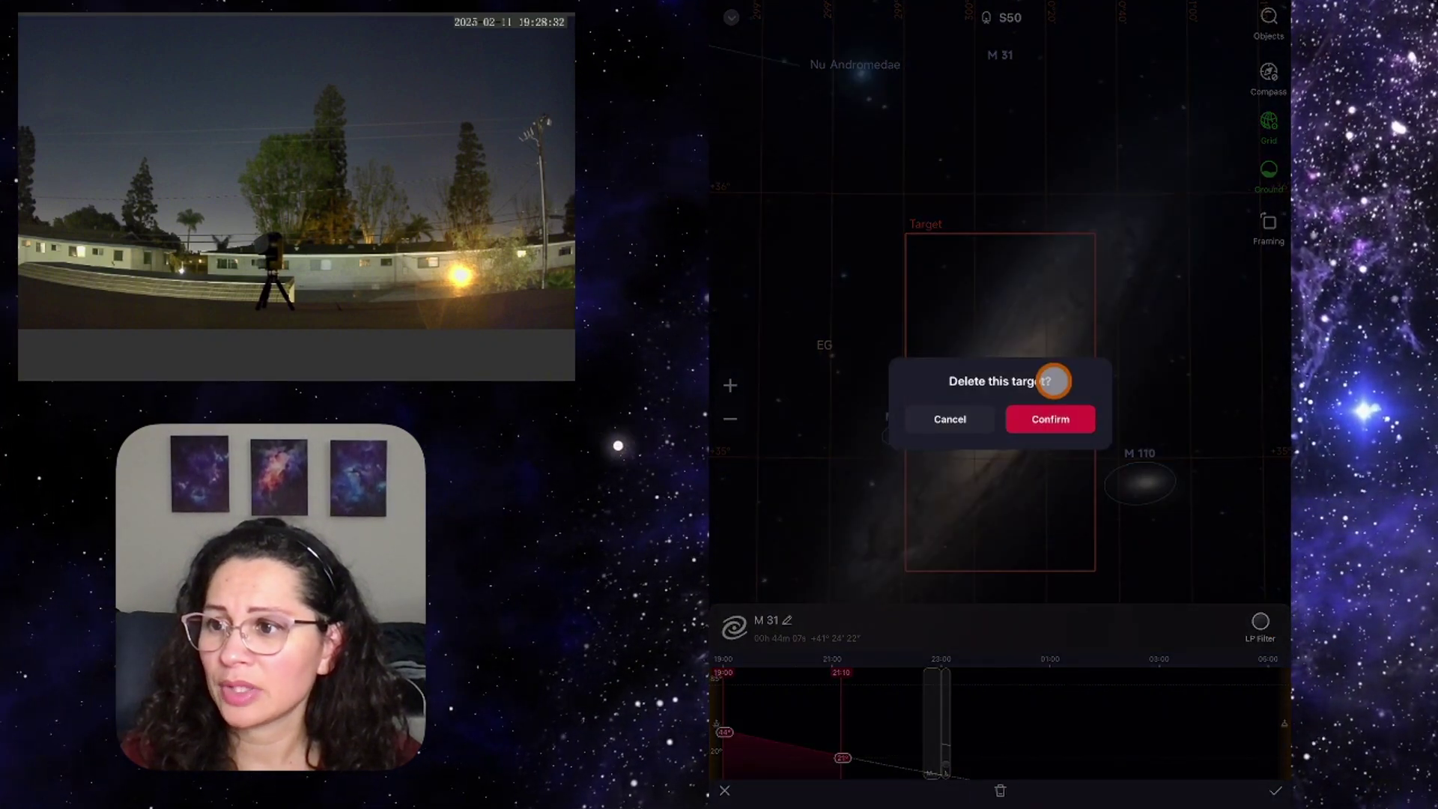
{"action": "left_click", "coordinate": [1048, 419]}
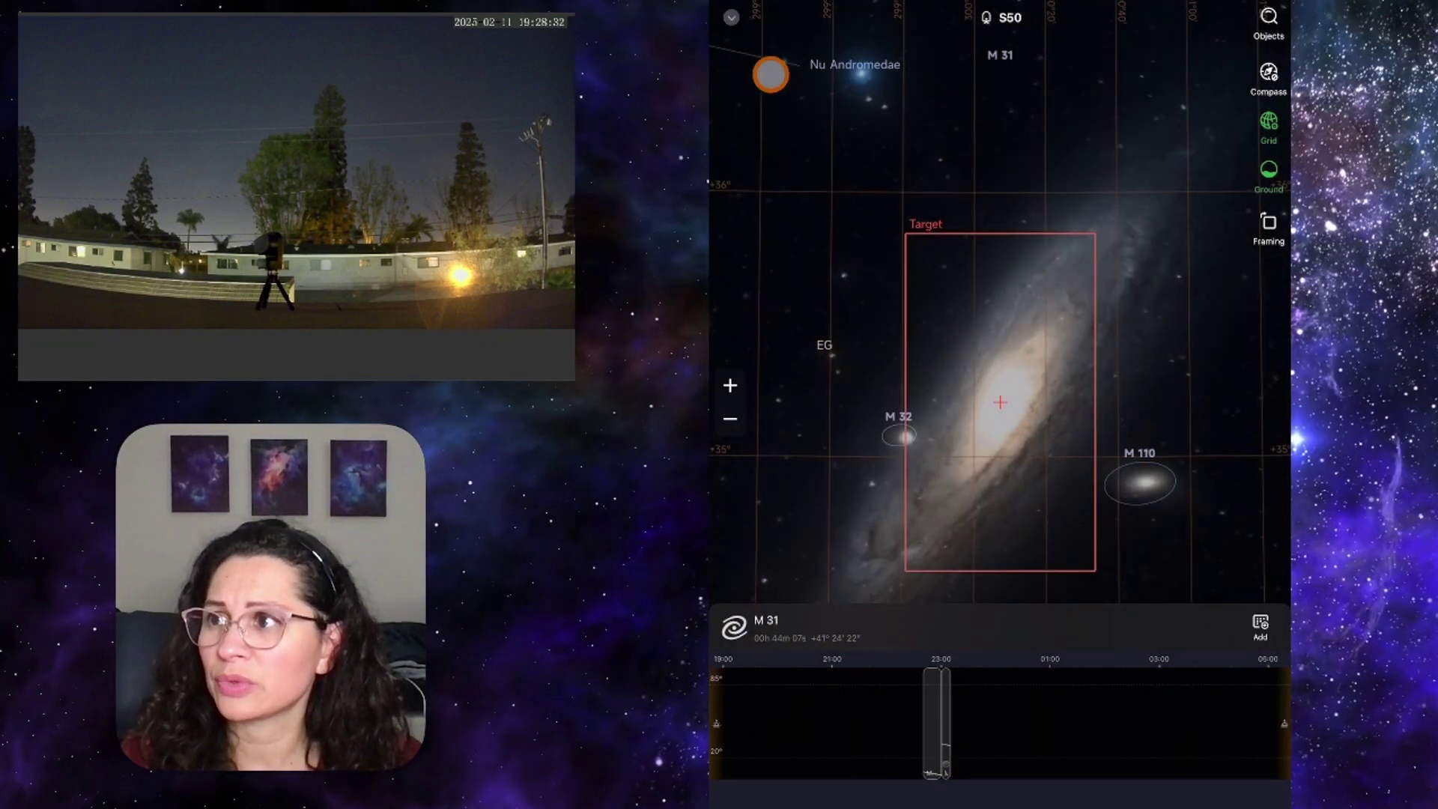
Try executing Test # 2, dismiss the ongoing-plan warning, and glance at the YouTube plan's targets.
{"action": "left_click", "coordinate": [734, 17]}
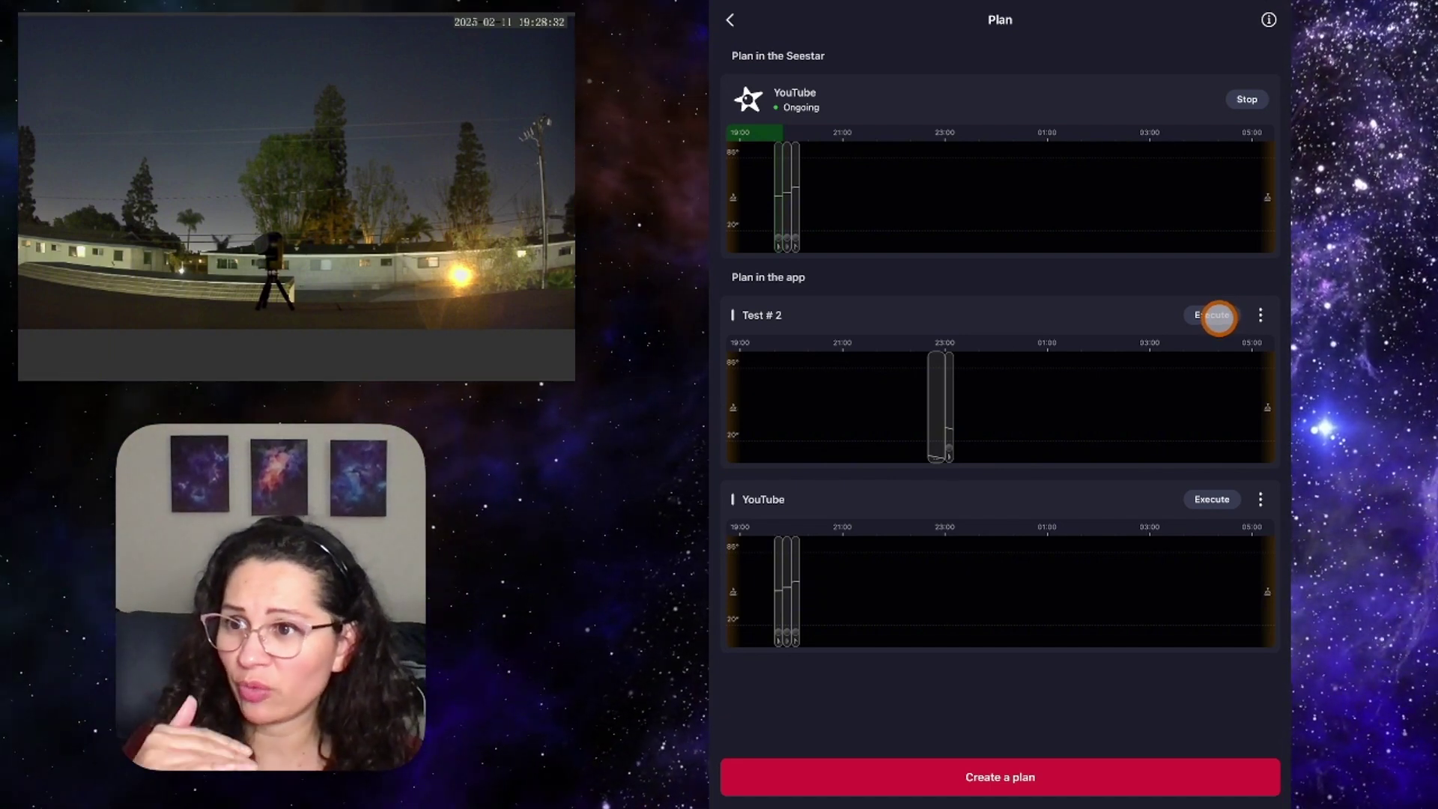
{"action": "left_click", "coordinate": [1218, 318]}
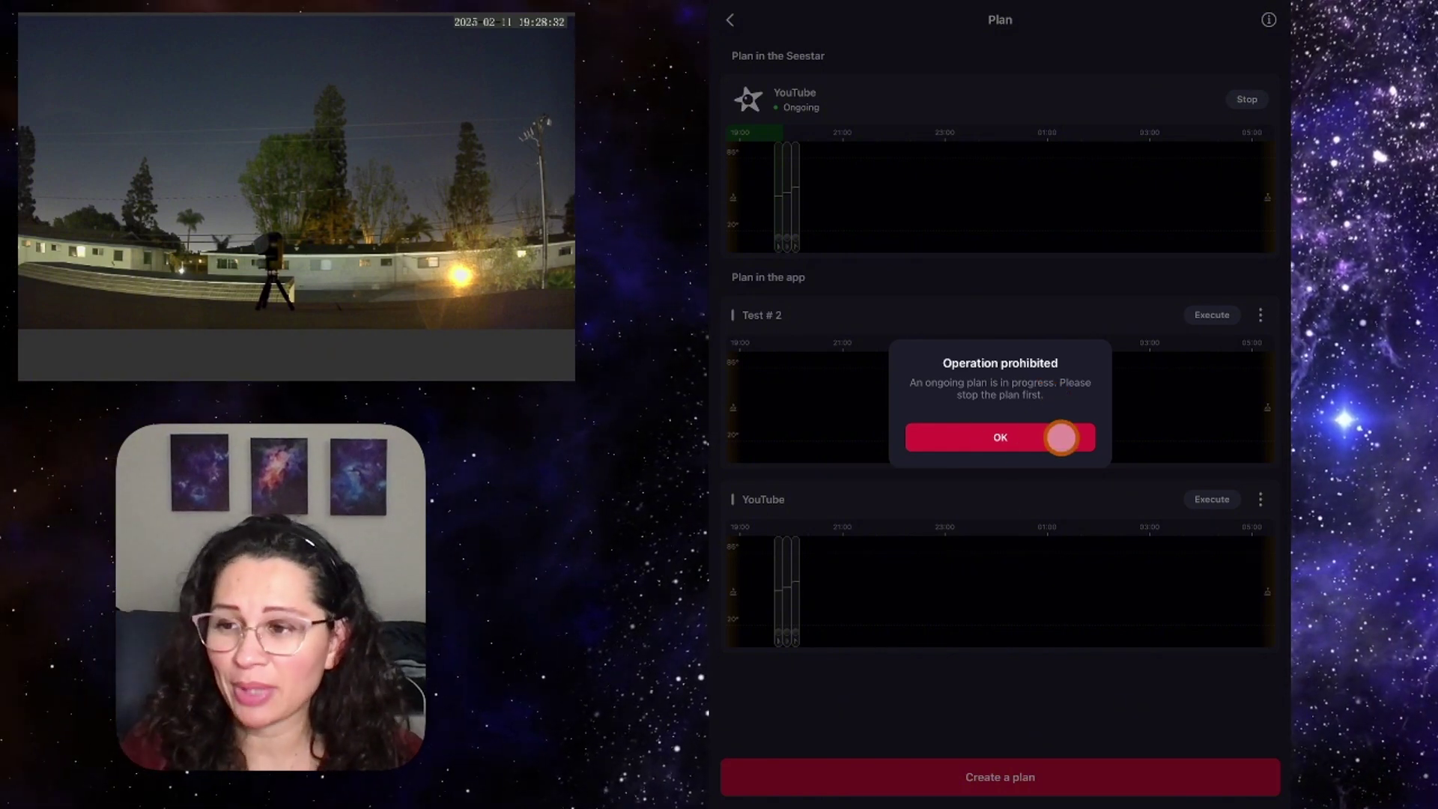
{"action": "left_click", "coordinate": [1058, 439]}
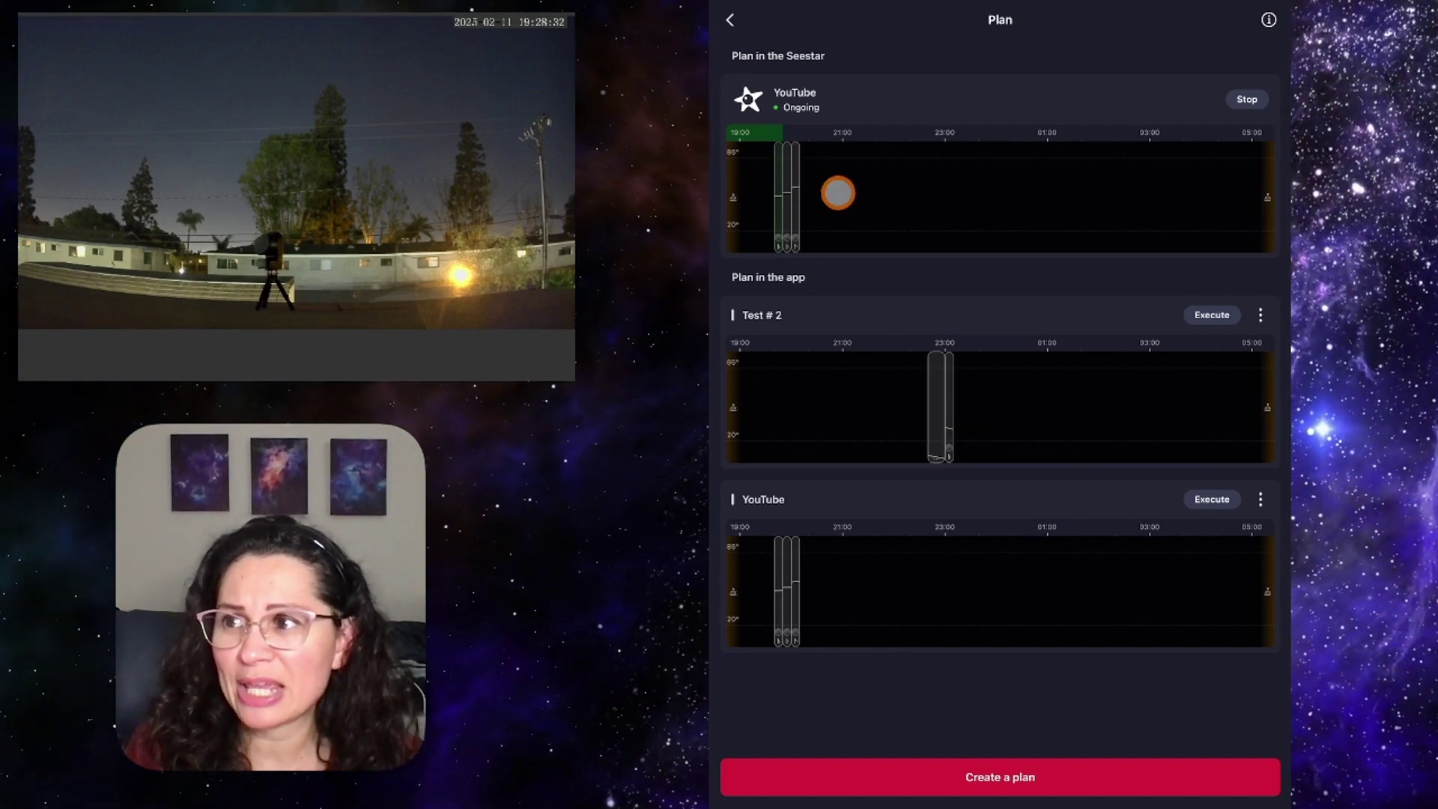
{"action": "left_click", "coordinate": [830, 180]}
{"action": "left_click", "coordinate": [730, 18]}
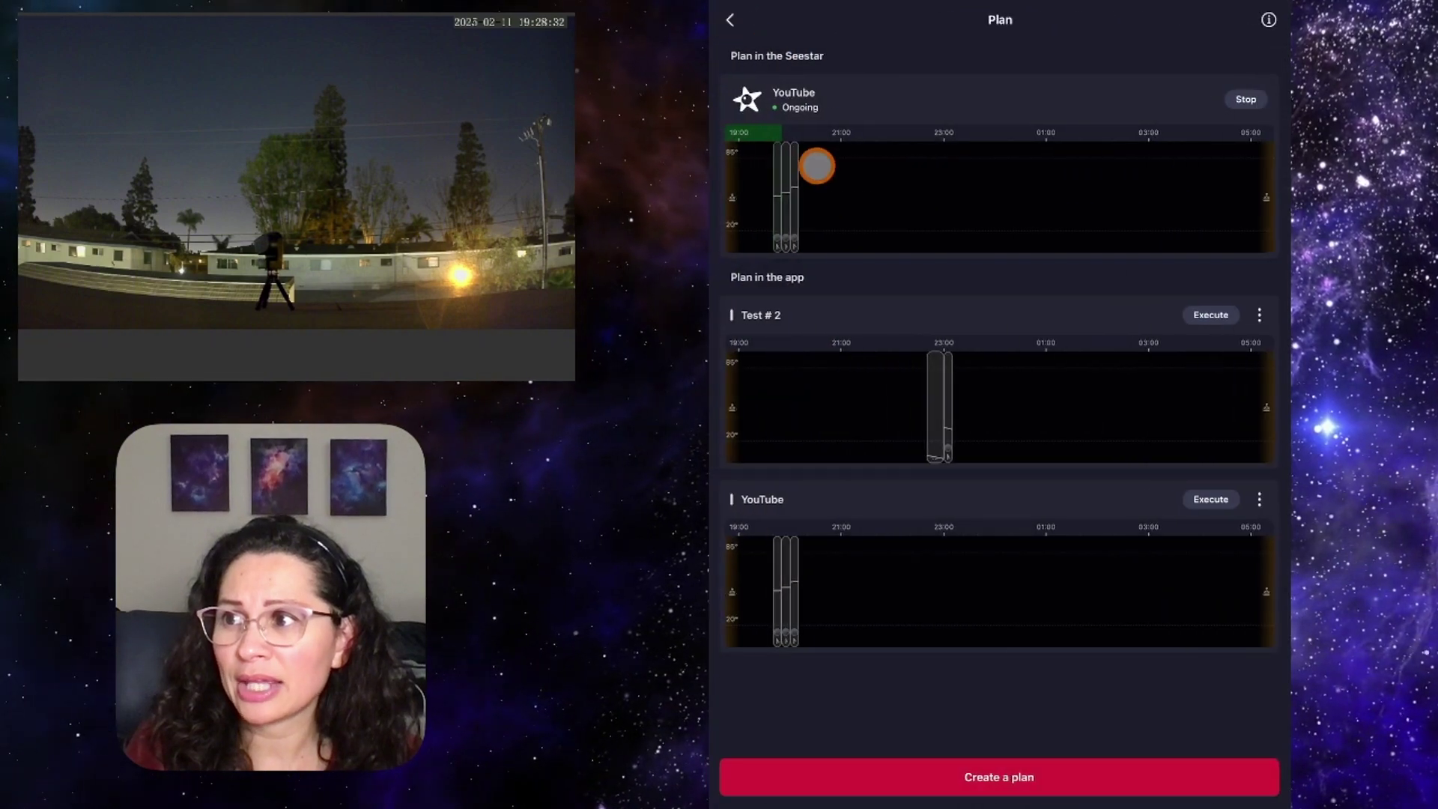
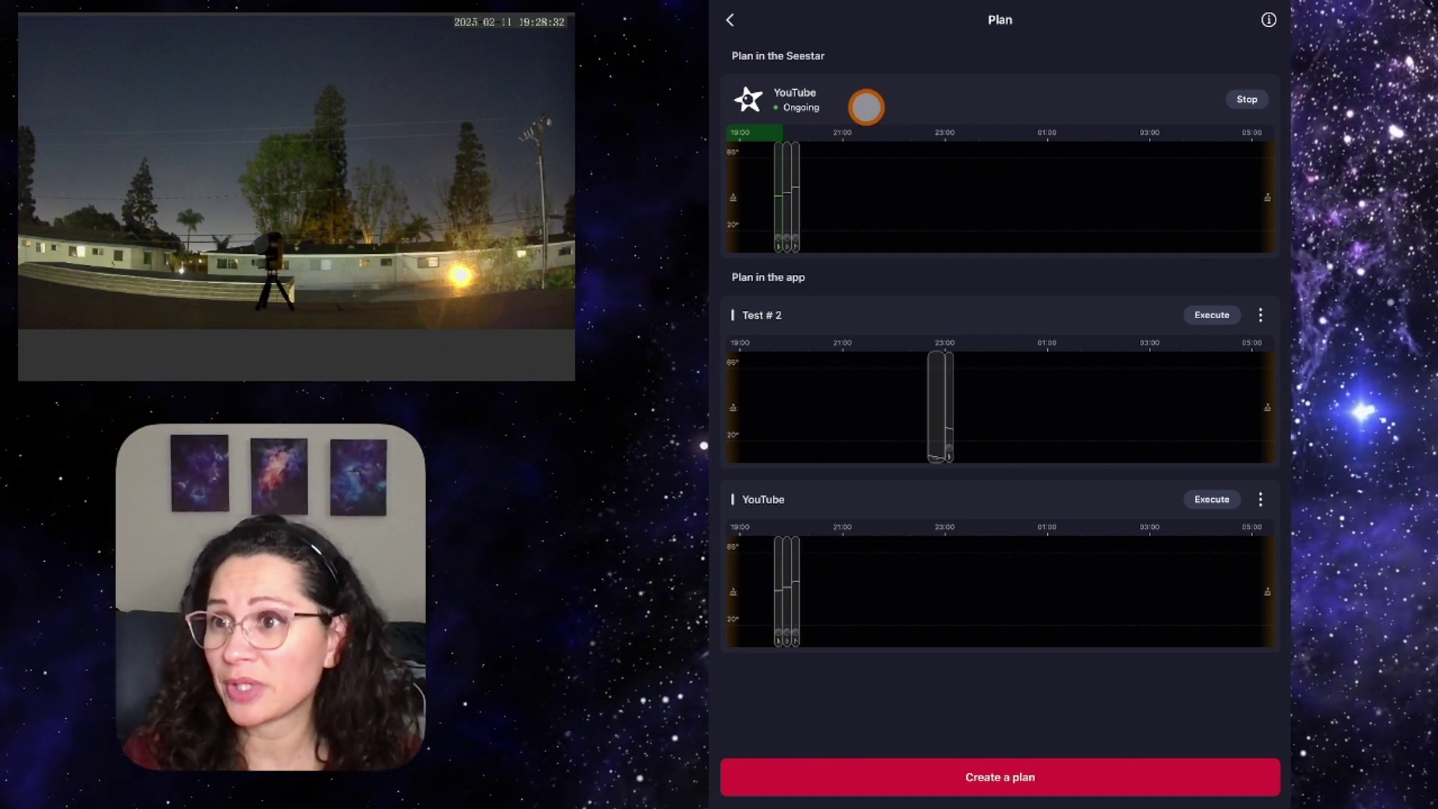
Open the running YouTube plan's target list and watch M 42's live view.
{"action": "left_click", "coordinate": [860, 96]}
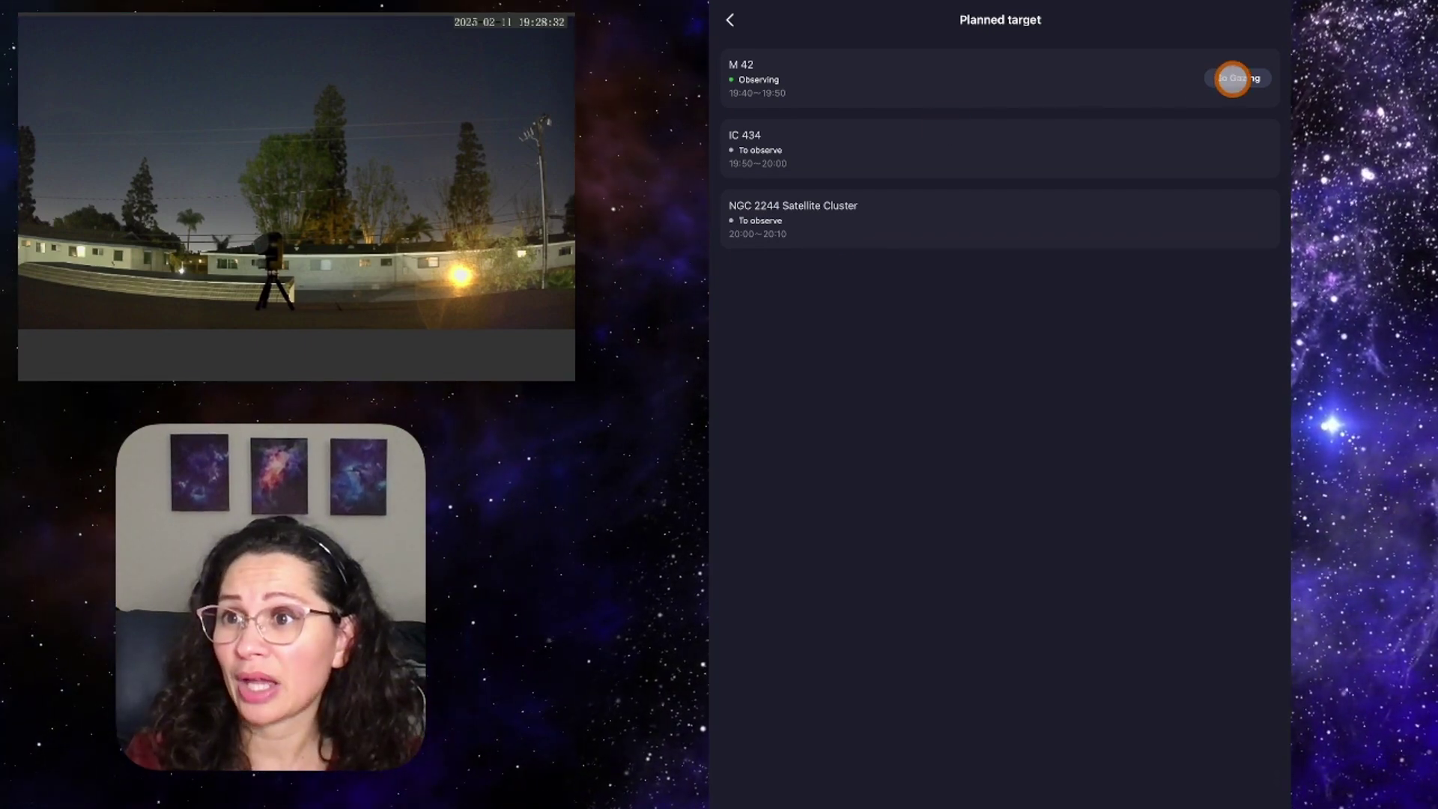
{"action": "left_click", "coordinate": [1234, 79]}
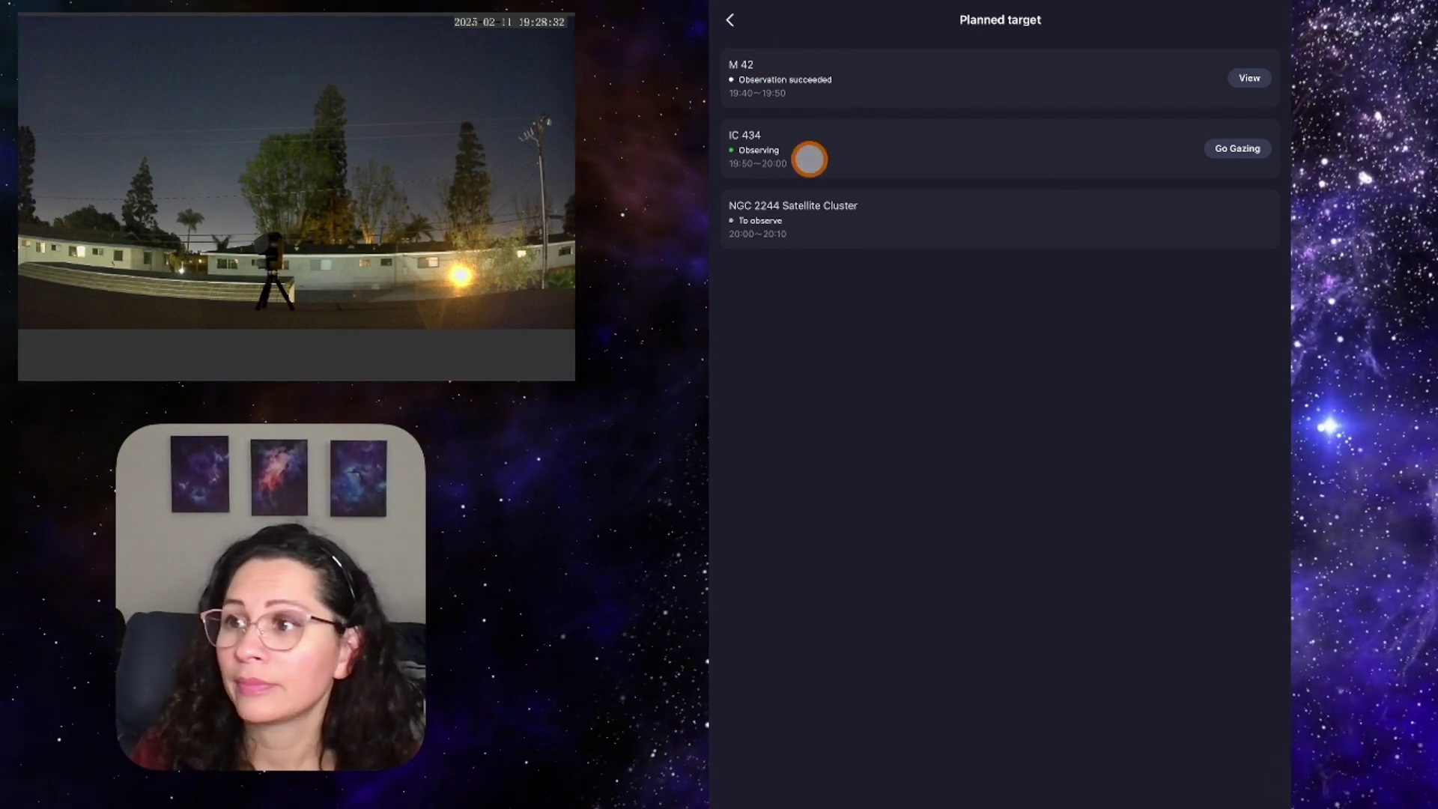
Go back to Home, then reopen the ongoing plan's target list from Plan.
{"action": "left_click", "coordinate": [730, 20]}
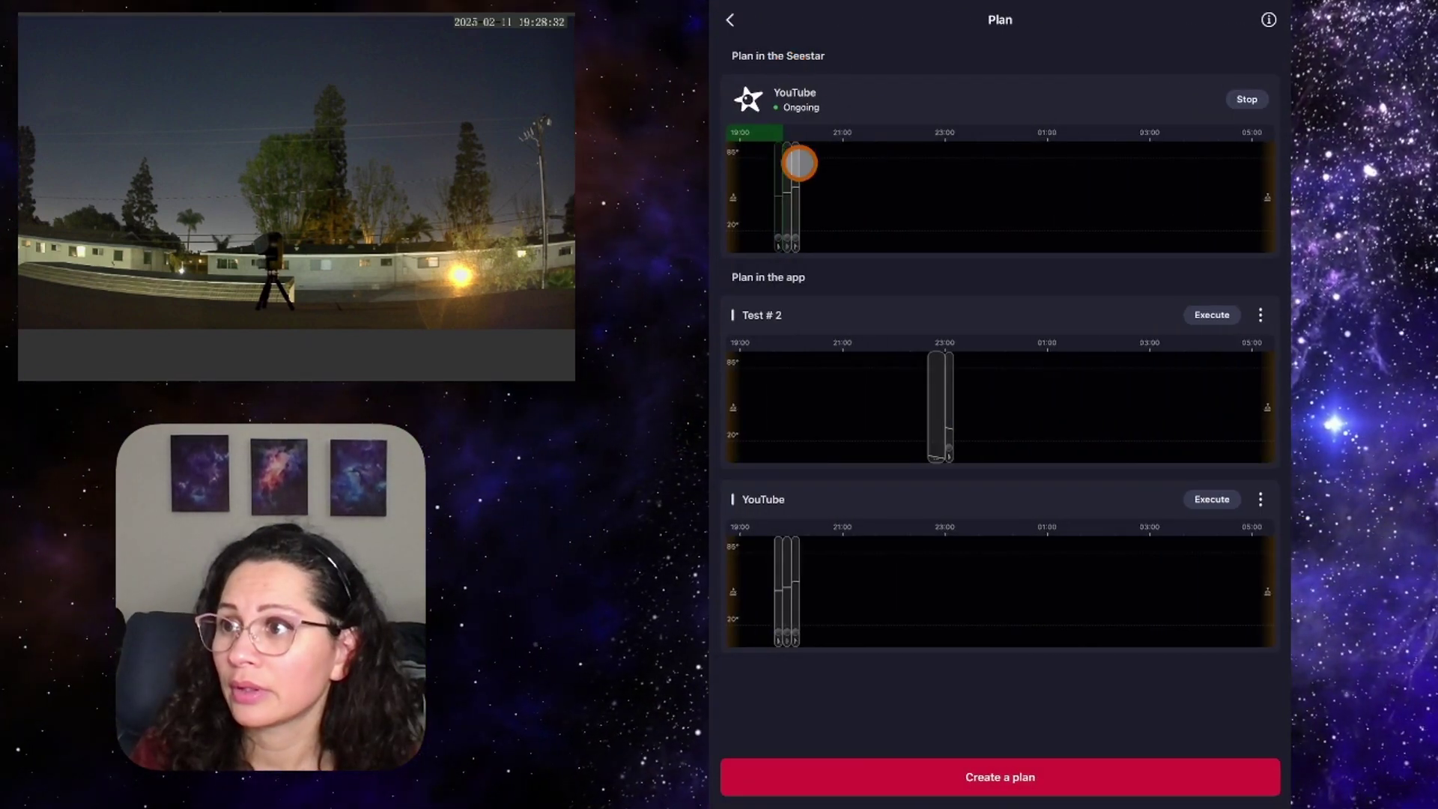
{"action": "left_click", "coordinate": [730, 19]}
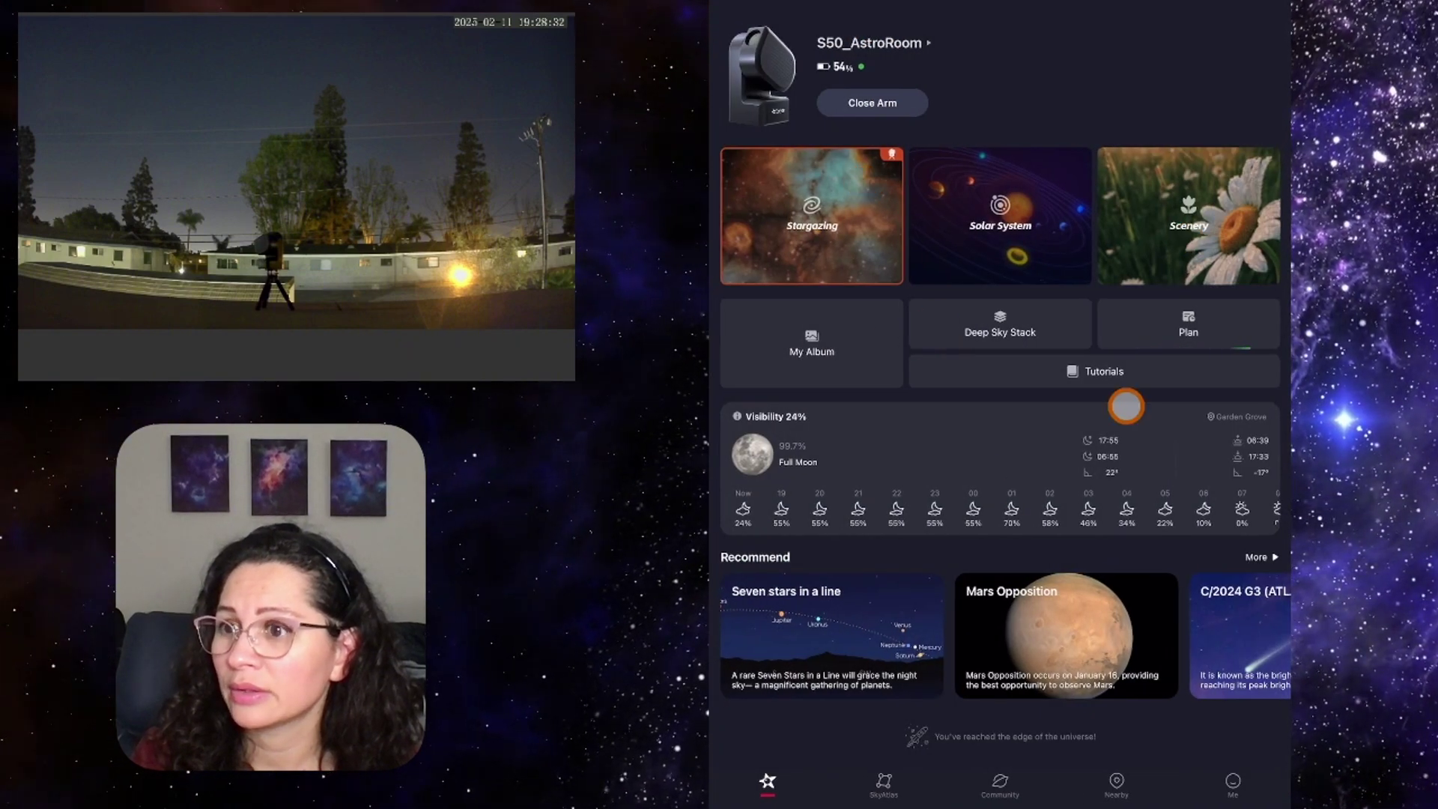
{"action": "left_click", "coordinate": [1198, 321]}
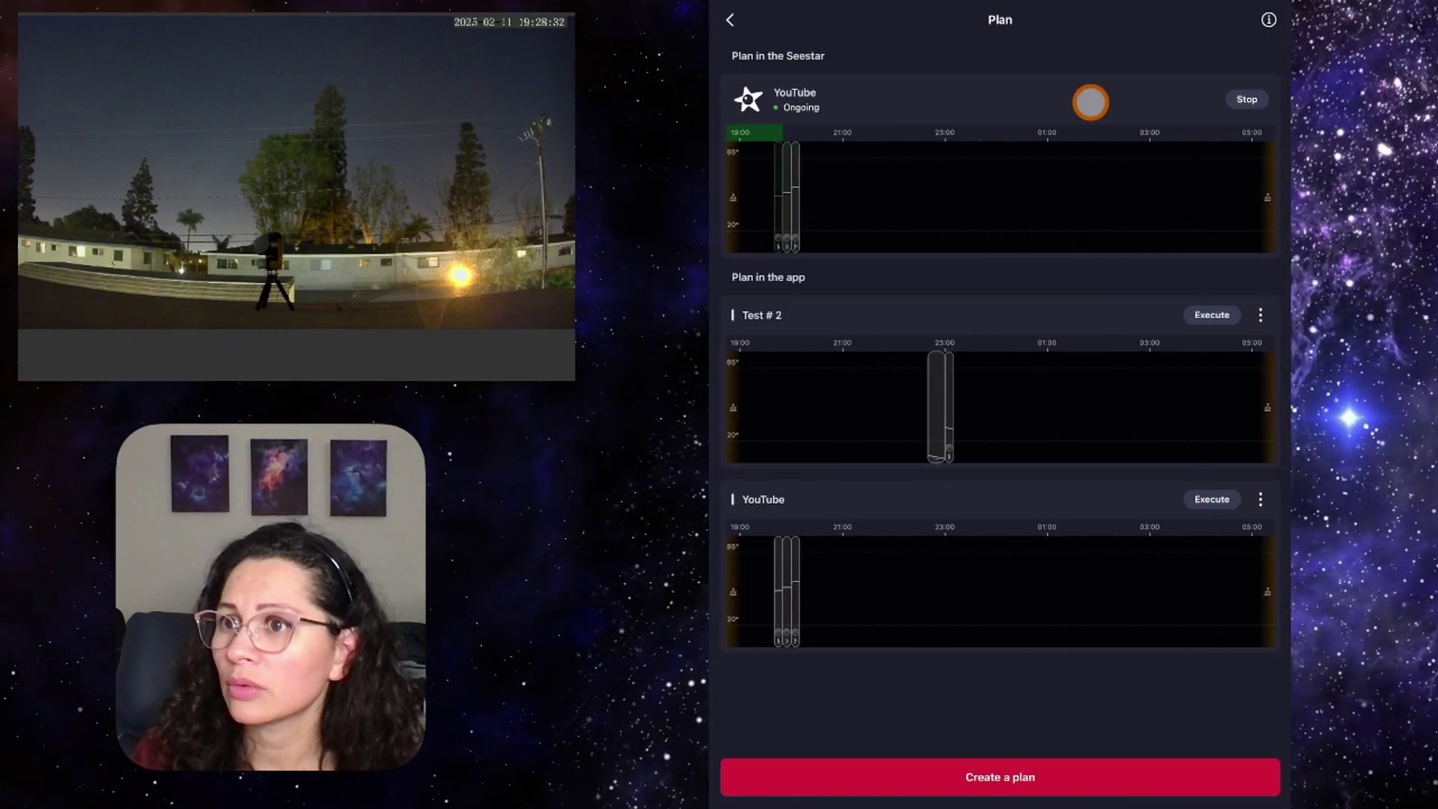
{"action": "left_click", "coordinate": [968, 113]}
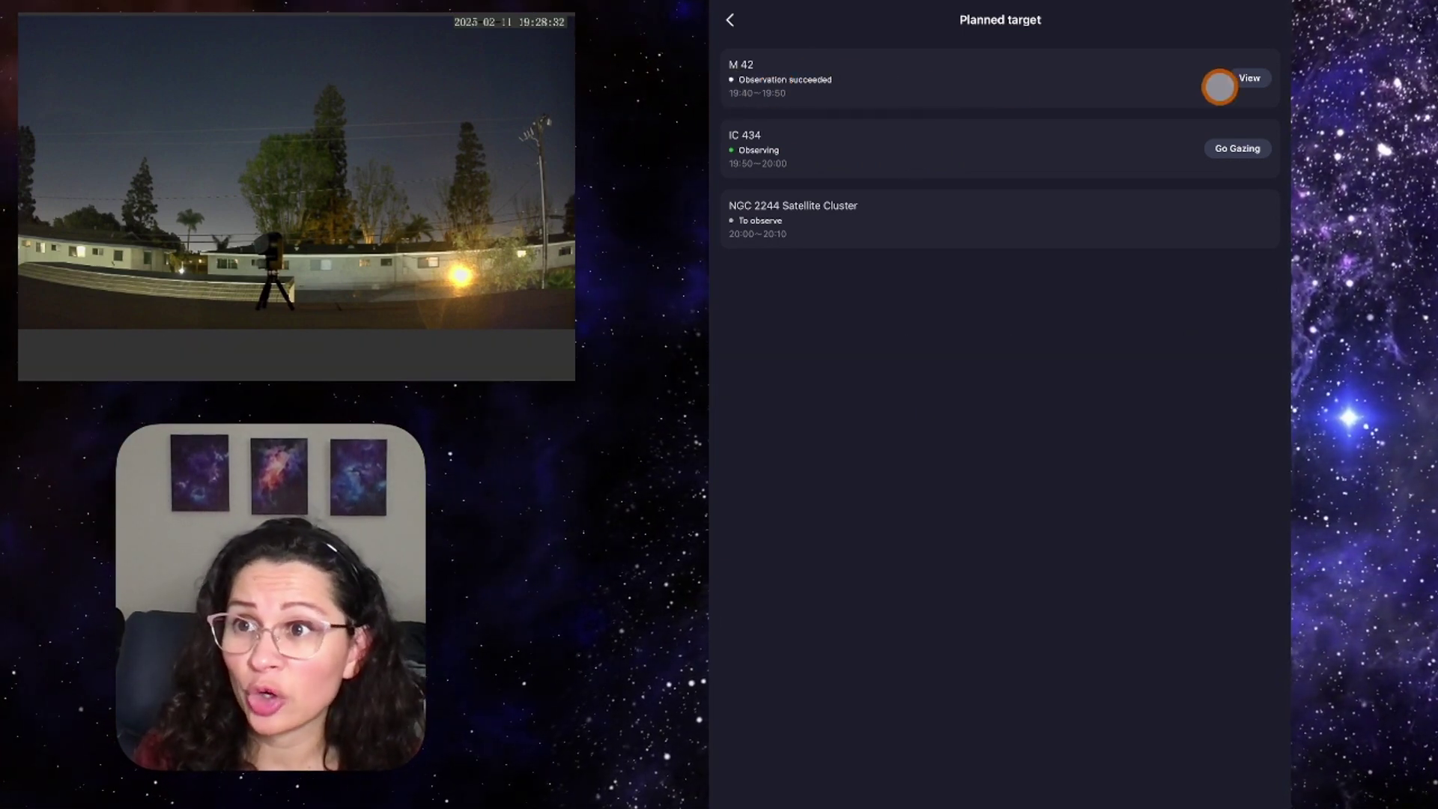
Open the M 42 capture, denoise and compare it, then download it.
{"action": "left_click", "coordinate": [1244, 79]}
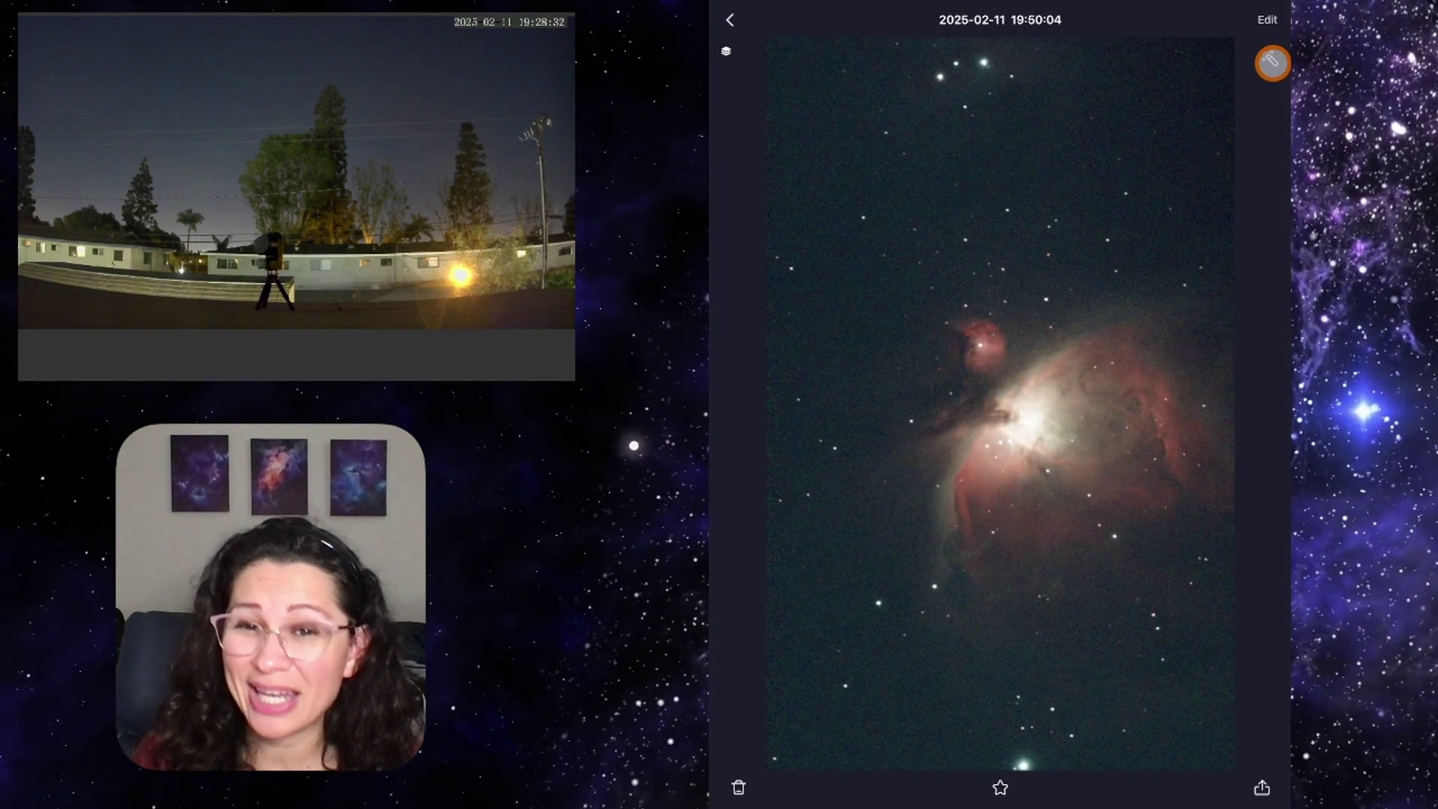
{"action": "left_click", "coordinate": [1273, 61]}
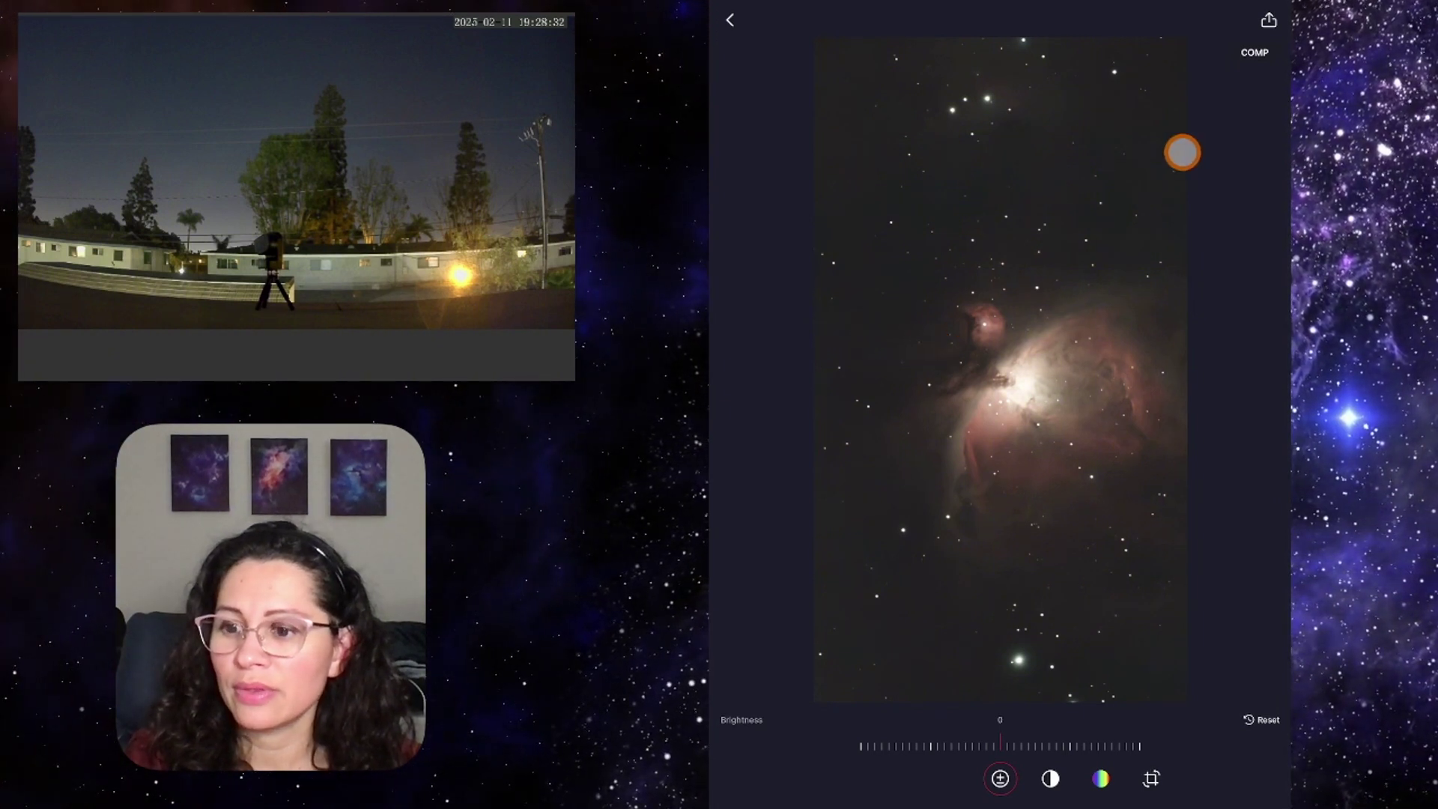
{"action": "left_click", "coordinate": [1252, 59]}
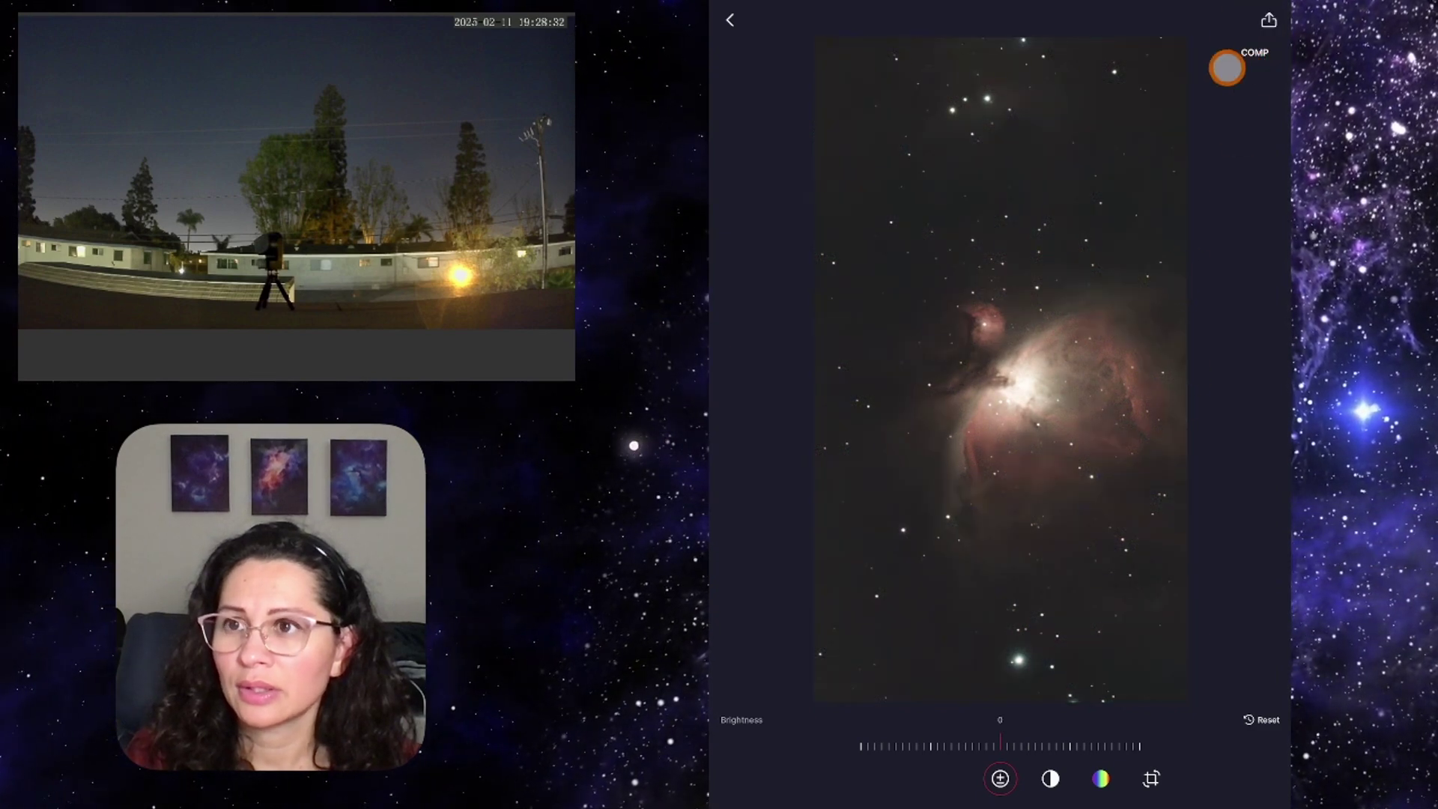
{"action": "left_click", "coordinate": [1270, 20]}
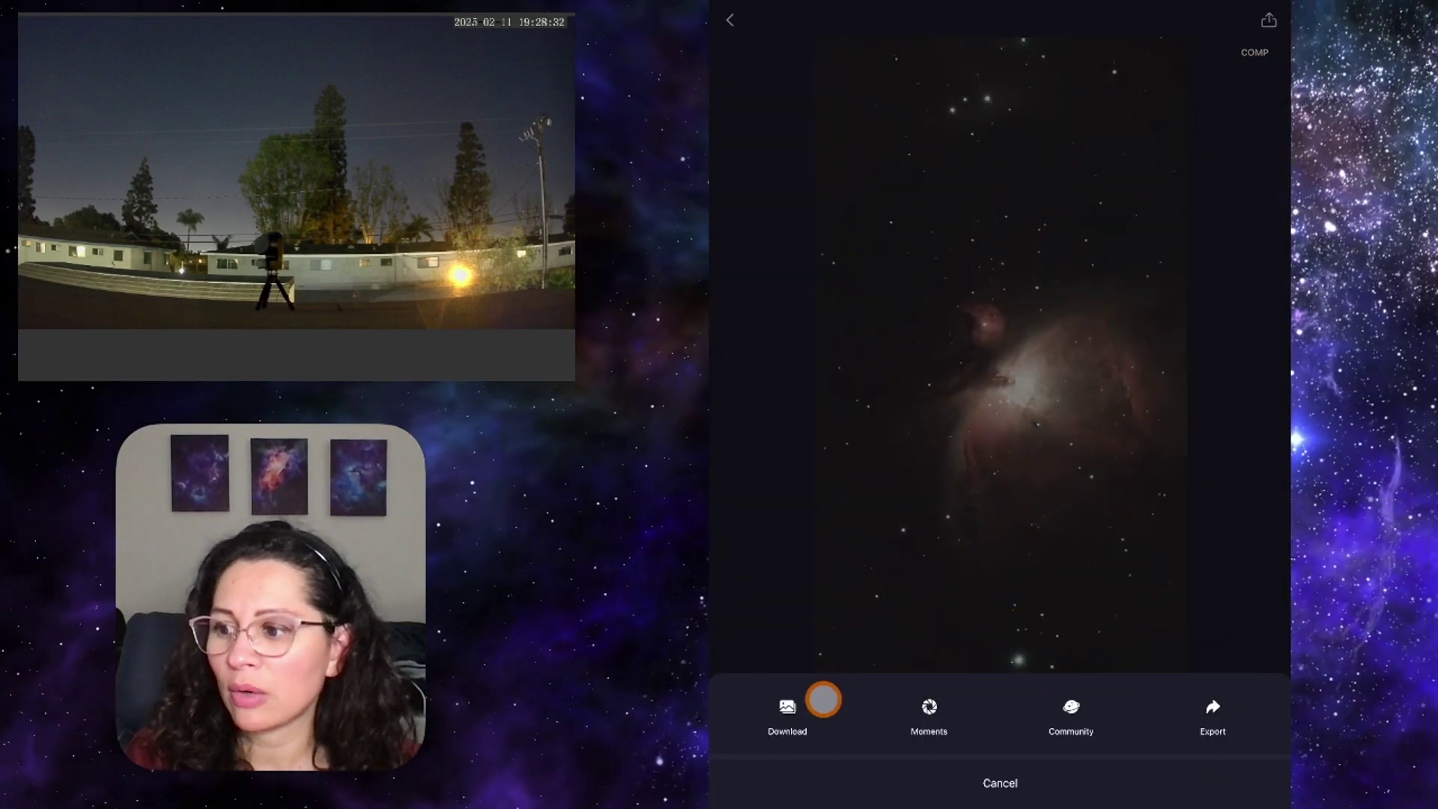
{"action": "left_click", "coordinate": [788, 717]}
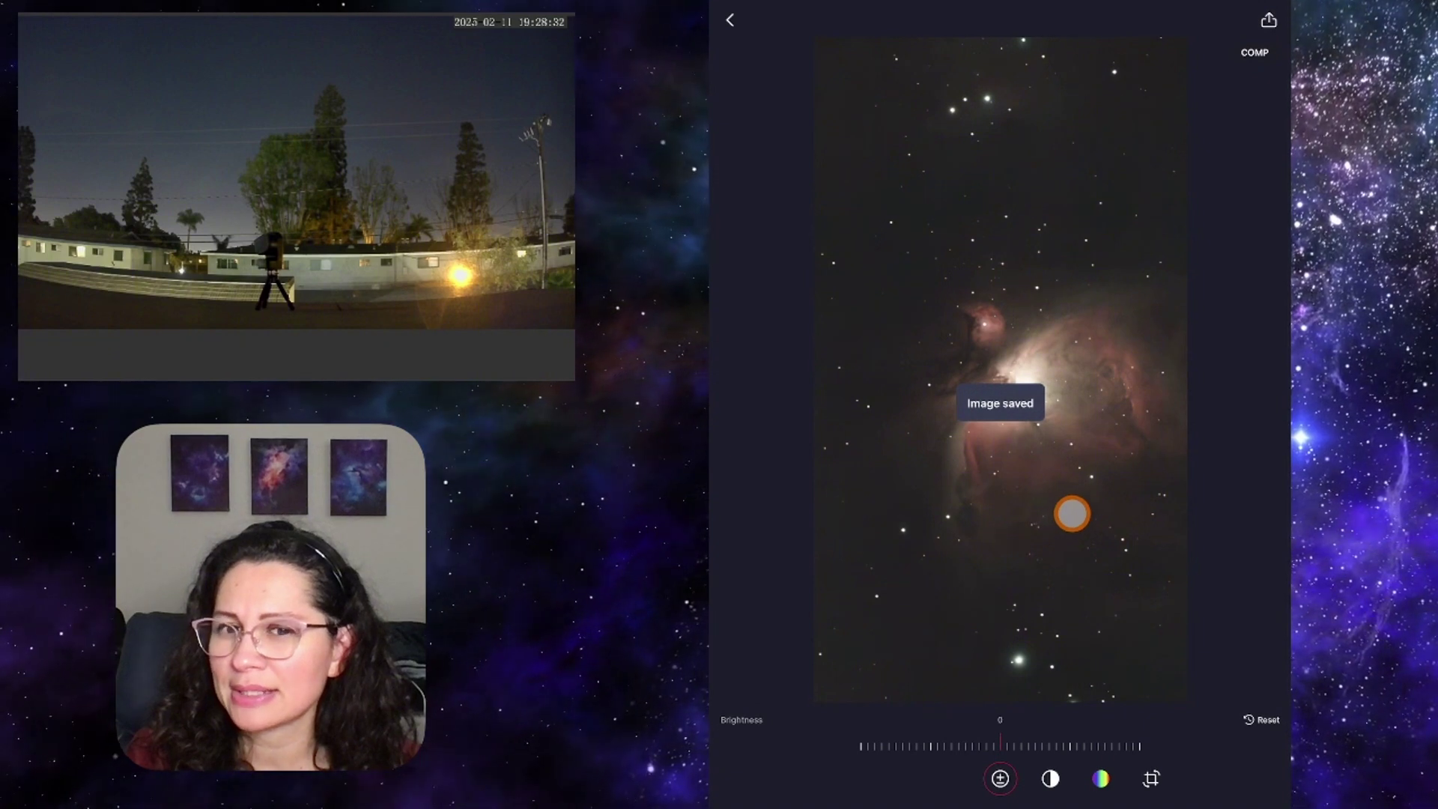
Open the saved Orion Nebula photo from Recent Days in Photos and view it full screen.
{"action": "left_click_drag", "start_coordinate": [1048, 805], "coordinate": [1048, 630]}
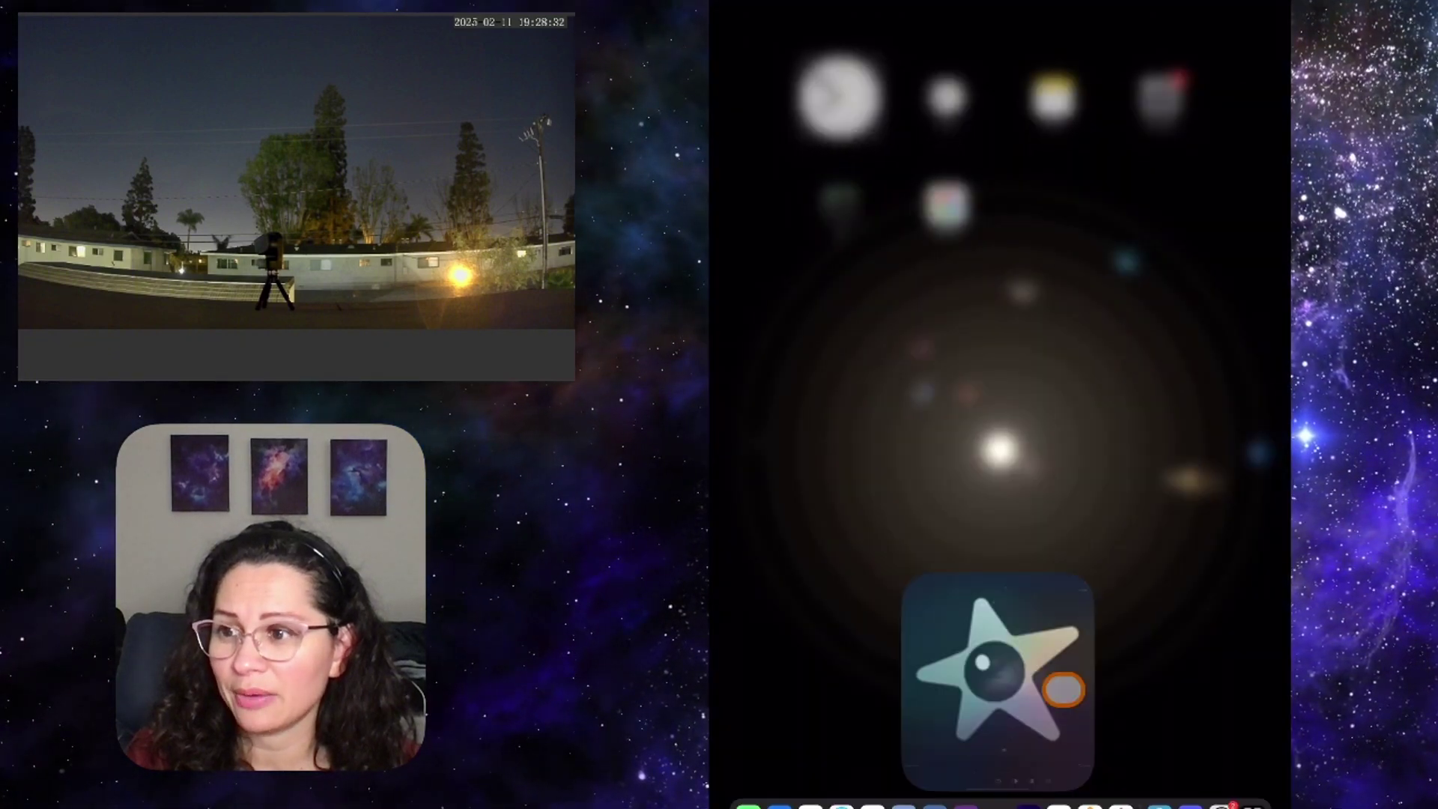
{"action": "left_click", "coordinate": [1091, 785]}
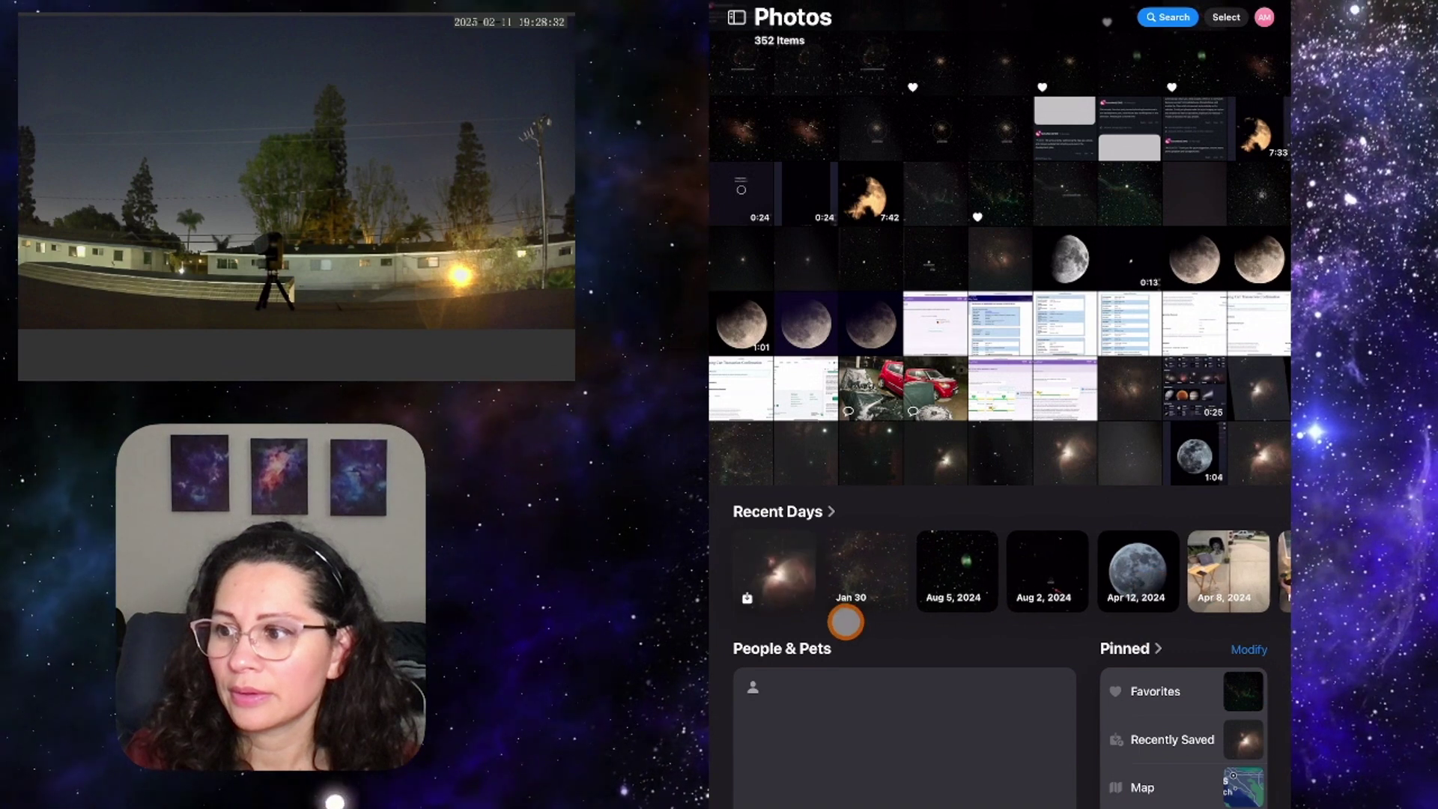
{"action": "left_click", "coordinate": [777, 576]}
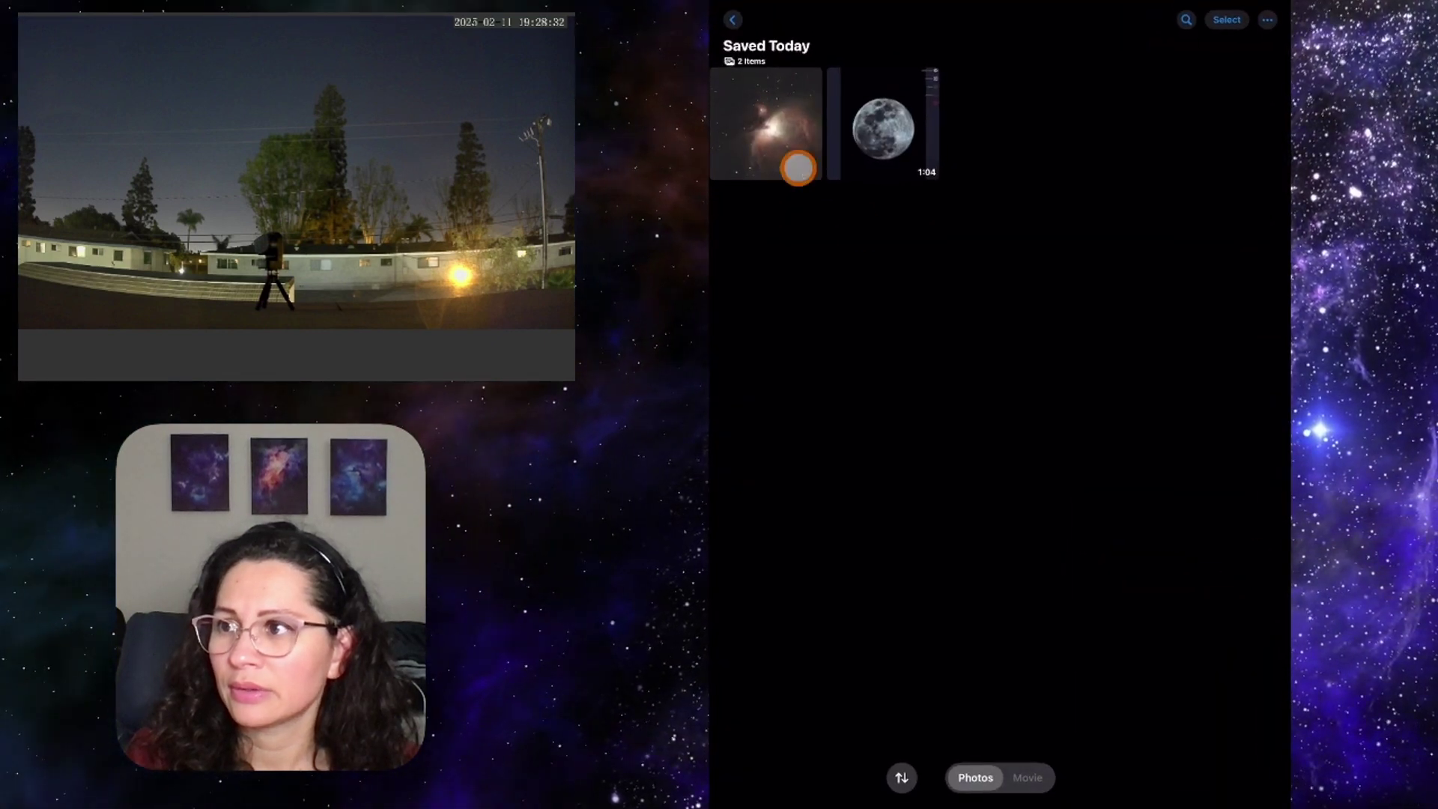
{"action": "left_click", "coordinate": [798, 167]}
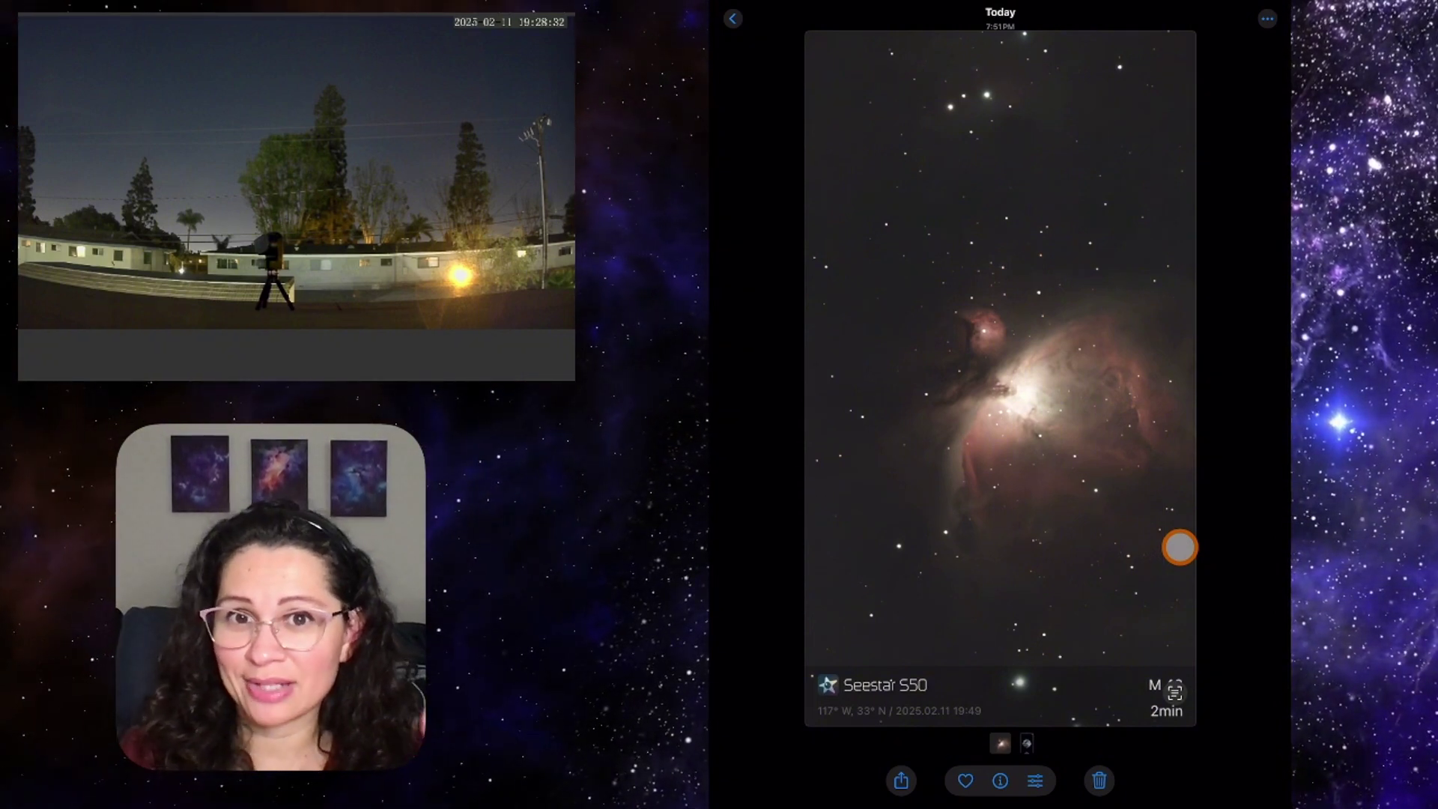
{"action": "left_click", "coordinate": [1094, 593]}
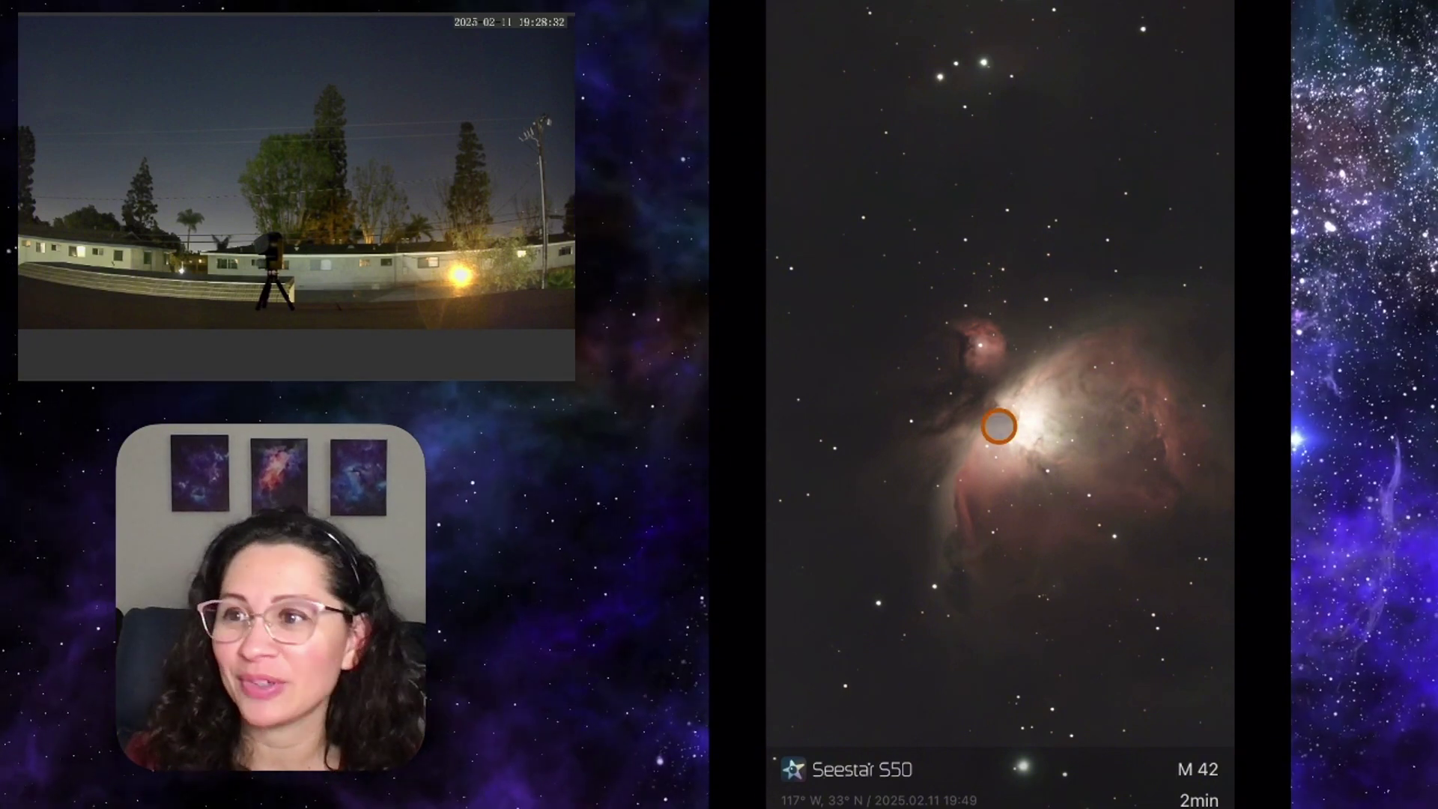
{"action": "left_click", "coordinate": [960, 202]}
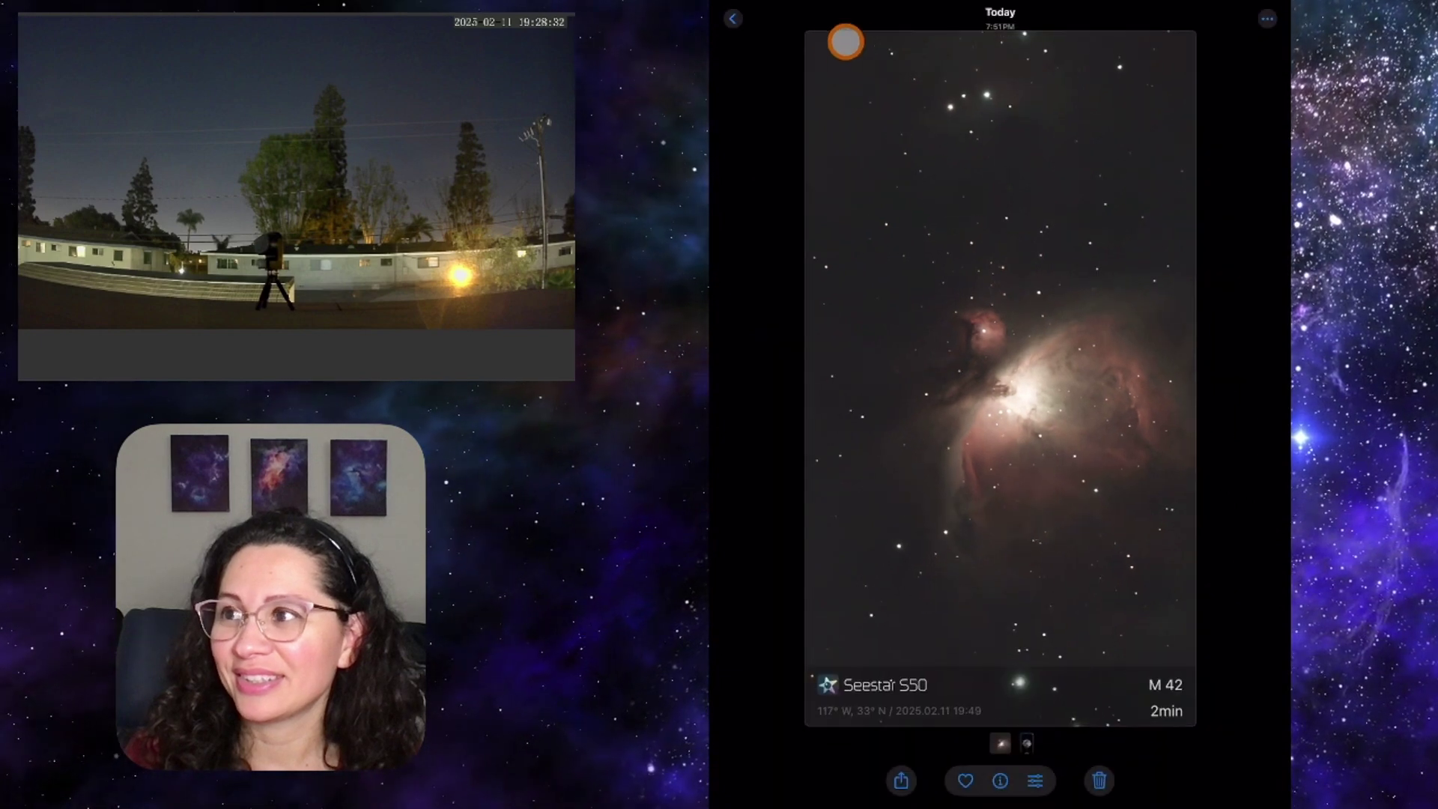
Lower M 42's brightness, raise its contrast, and download the edited image.
{"action": "left_click", "coordinate": [744, 25]}
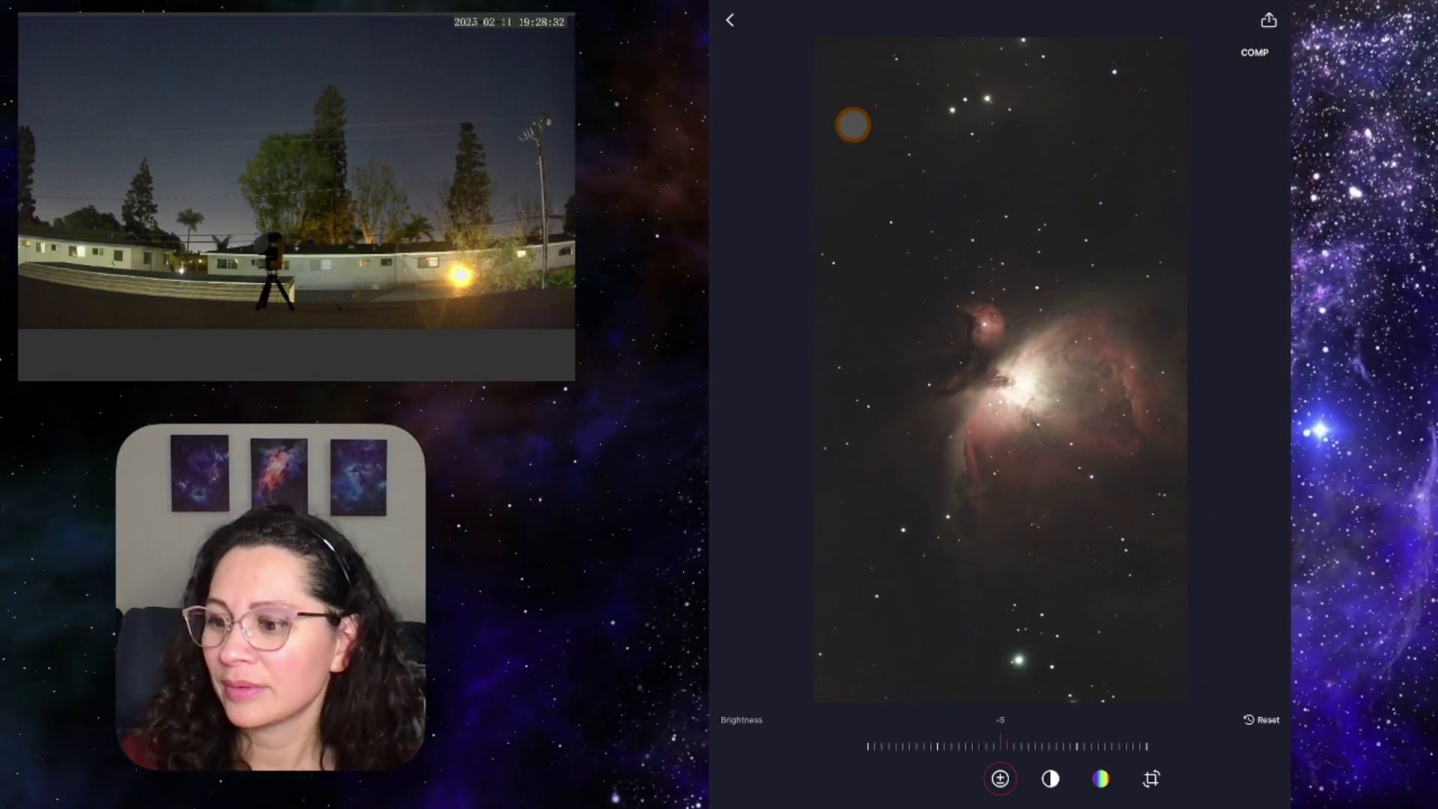
{"action": "left_click_drag", "start_coordinate": [1000, 745], "coordinate": [1023, 744]}
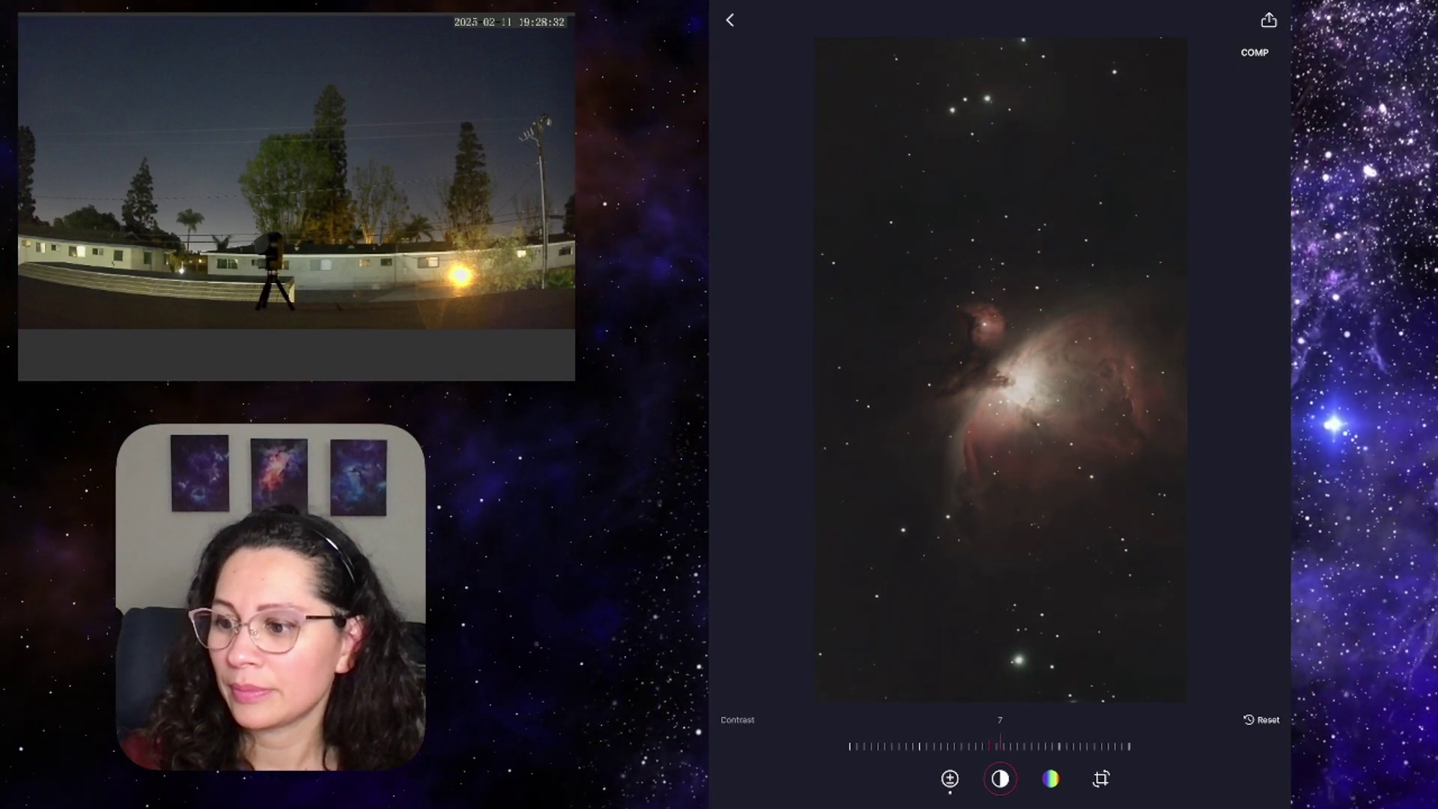
{"action": "left_click_drag", "start_coordinate": [1002, 746], "coordinate": [996, 745]}
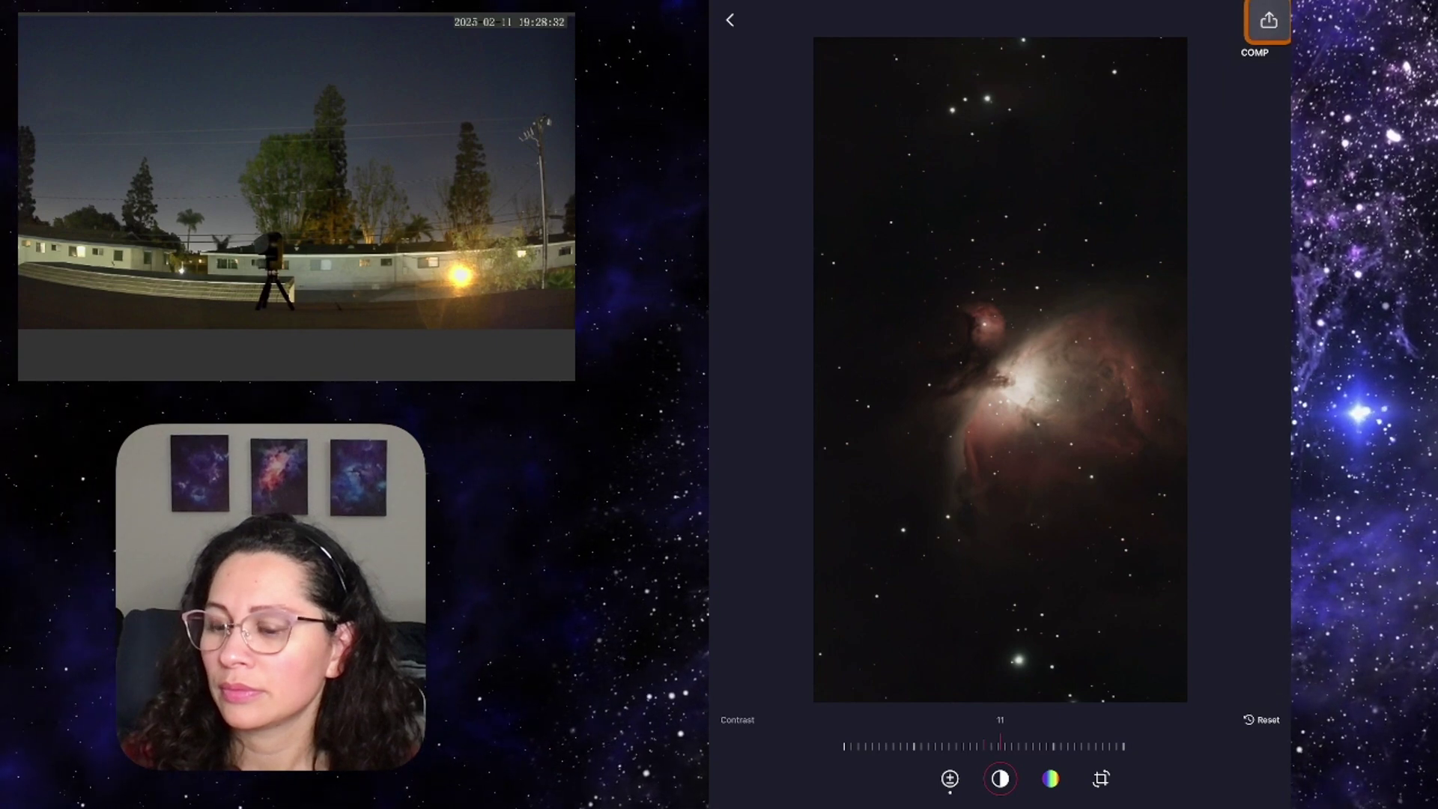
{"action": "left_click", "coordinate": [1270, 21]}
{"action": "left_click", "coordinate": [787, 708]}
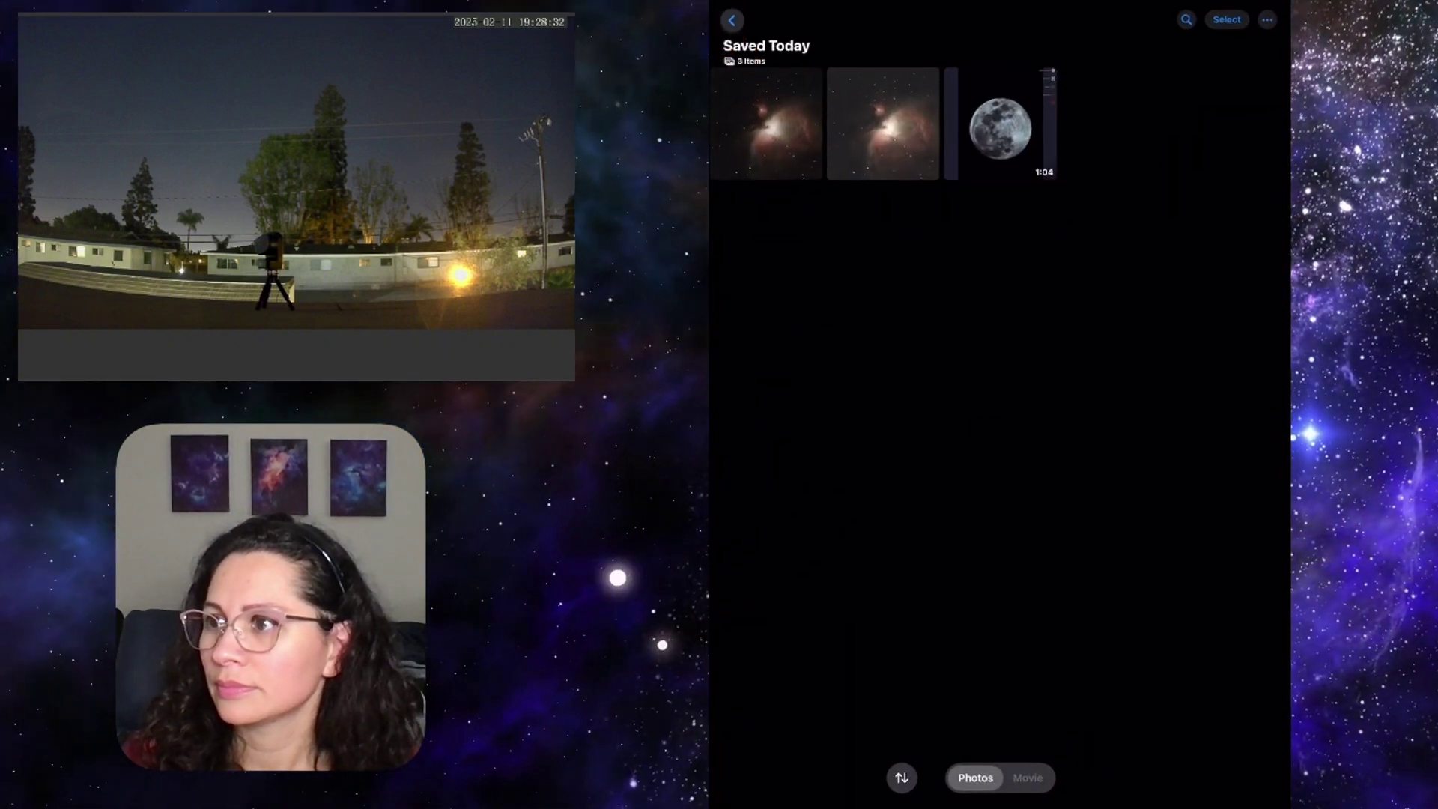
Open the Orion Nebula photo and swipe between its two saved M 42 versions.
{"action": "left_click", "coordinate": [780, 137]}
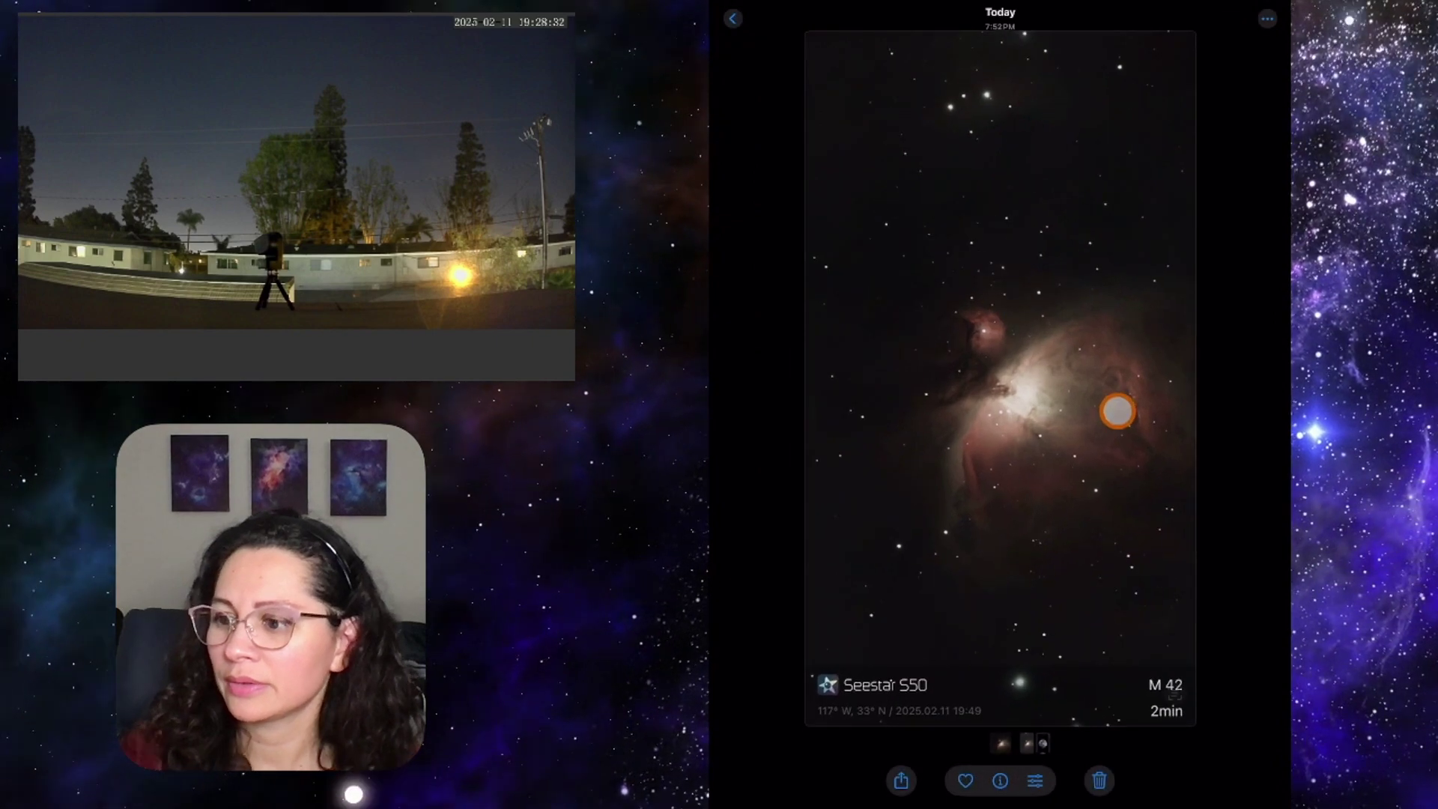
{"action": "left_click_drag", "start_coordinate": [1117, 414], "coordinate": [855, 413]}
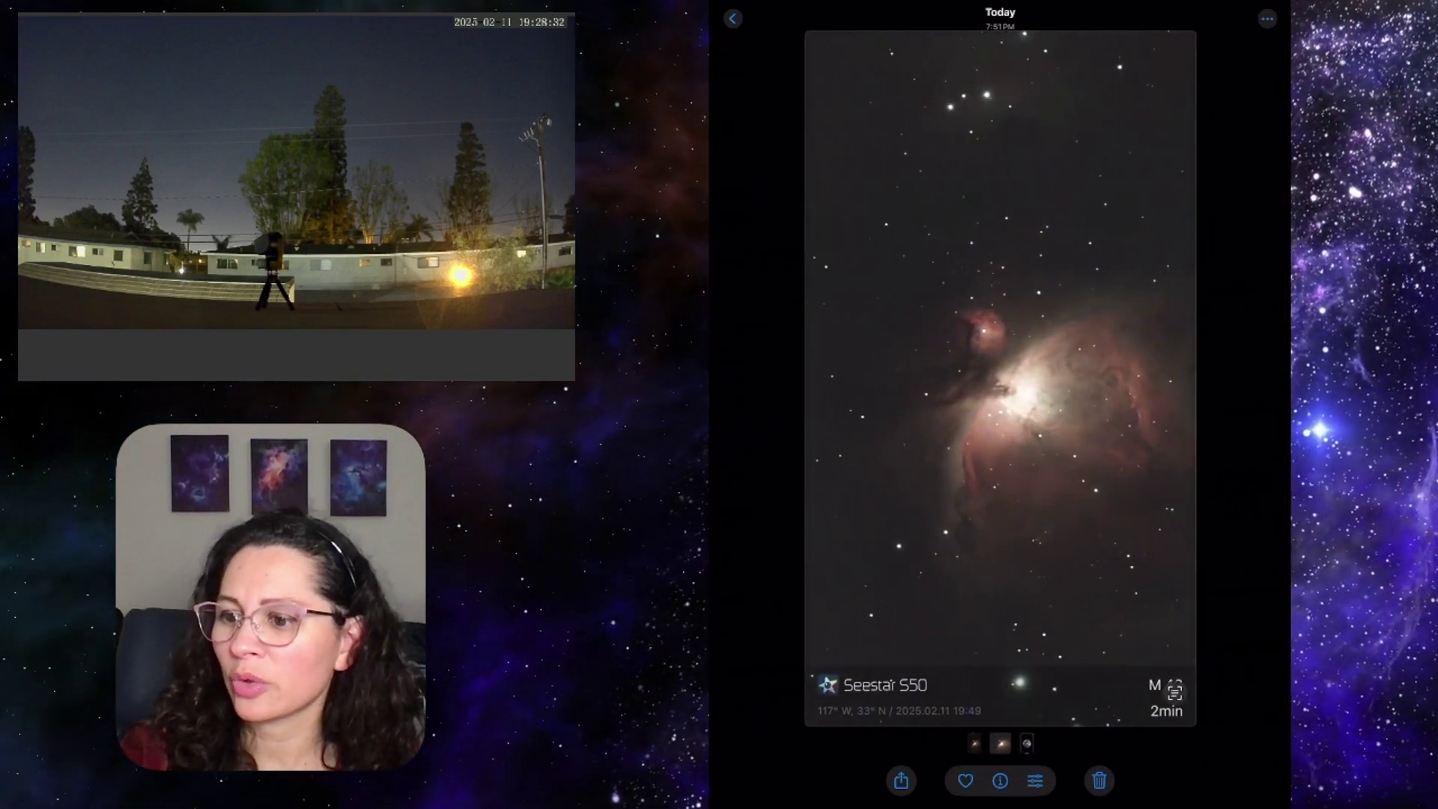
{"action": "left_click_drag", "start_coordinate": [1125, 337], "coordinate": [876, 337]}
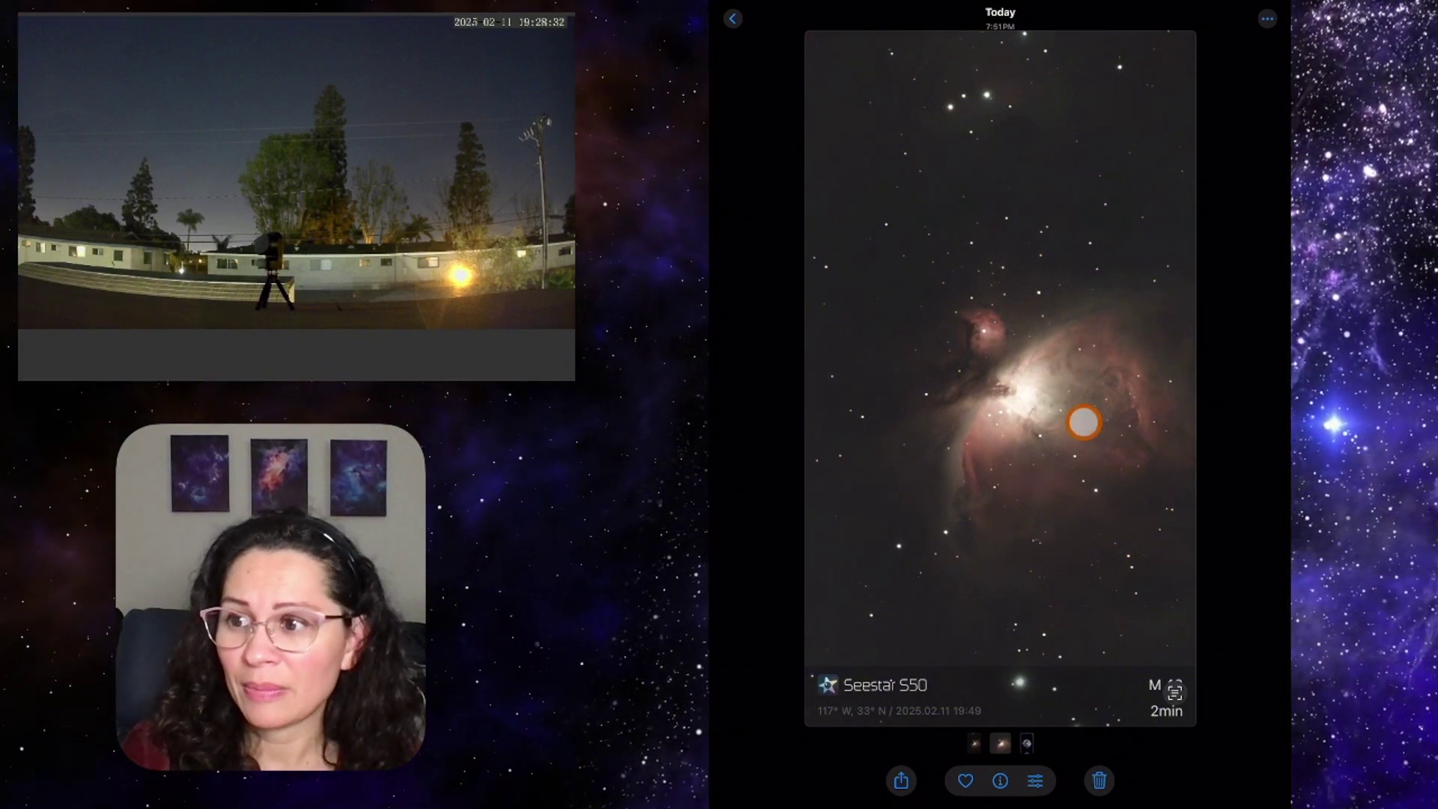
{"action": "left_click_drag", "start_coordinate": [900, 416], "coordinate": [1125, 415]}
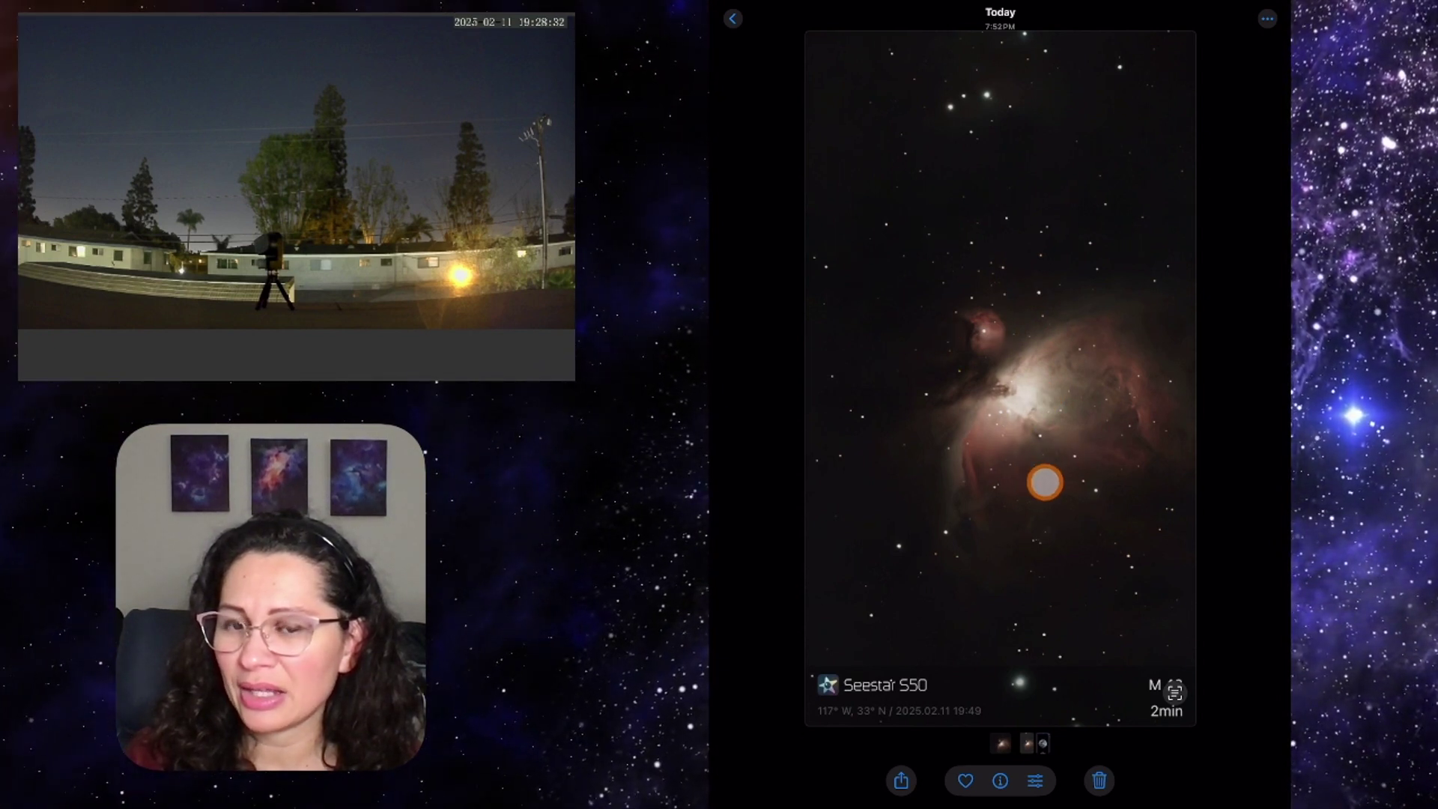
{"action": "left_click_drag", "start_coordinate": [1050, 476], "coordinate": [1011, 462]}
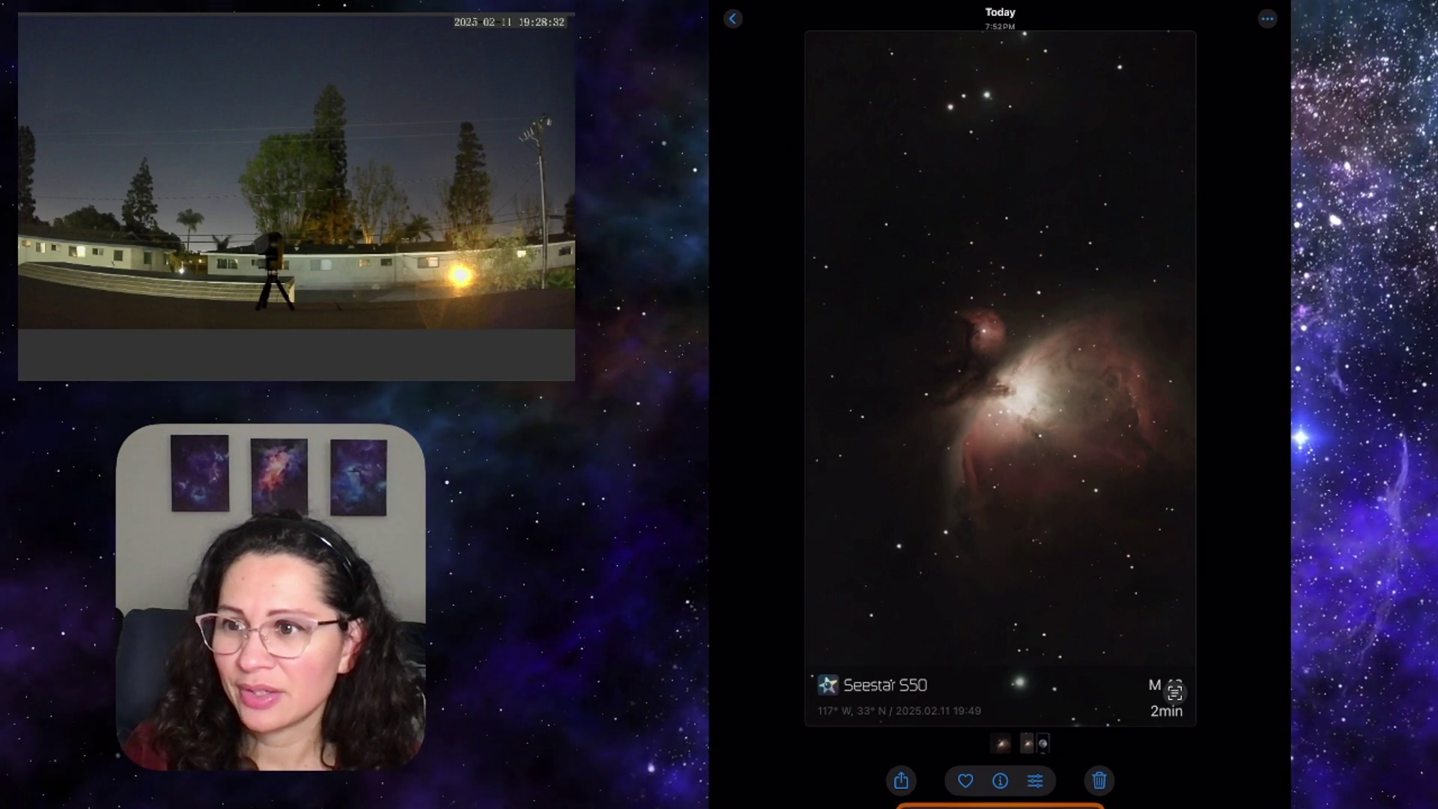
View the photo full screen and zoom in and out on the nebula's core.
{"action": "left_click", "coordinate": [997, 483]}
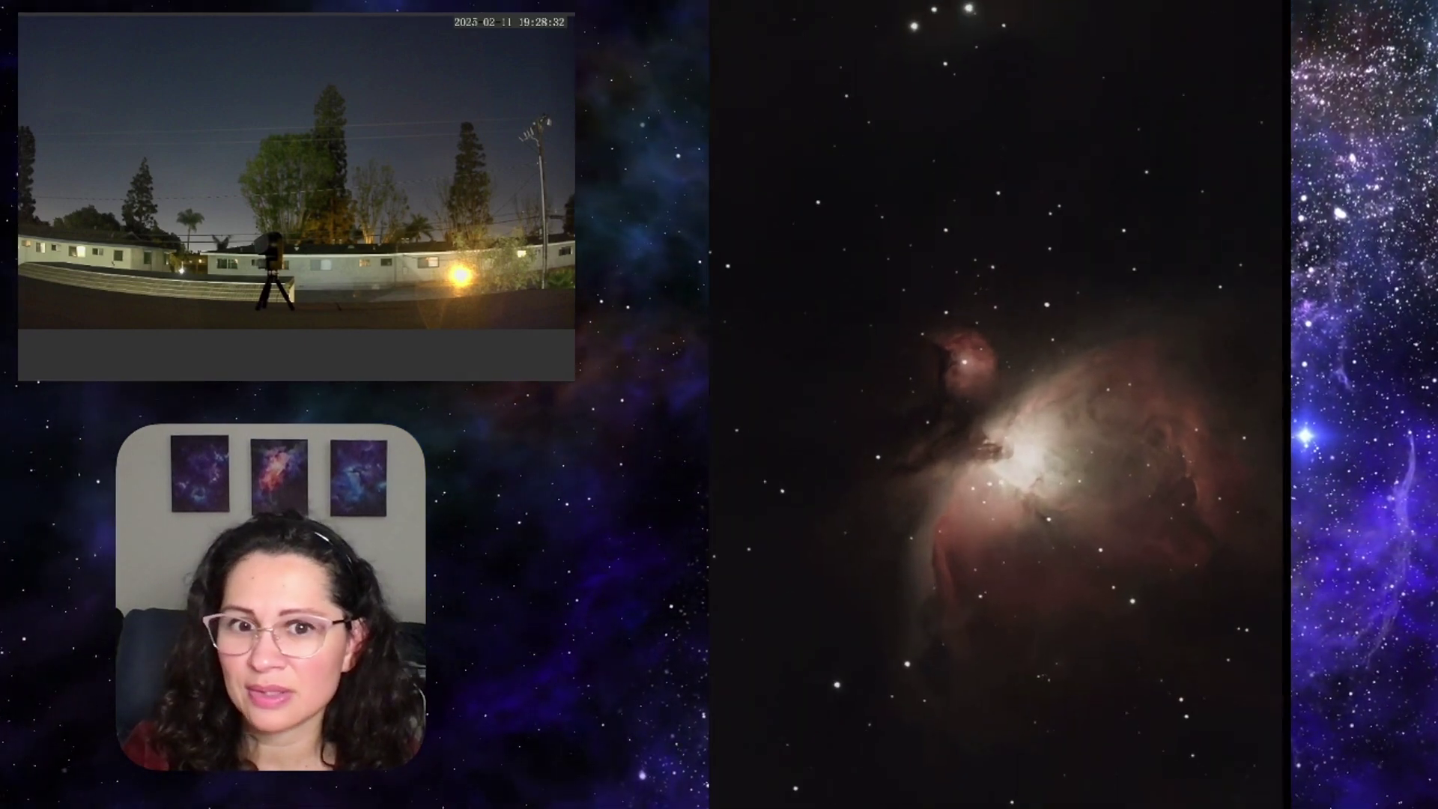
{"action": "double_click", "coordinate": [1002, 485]}
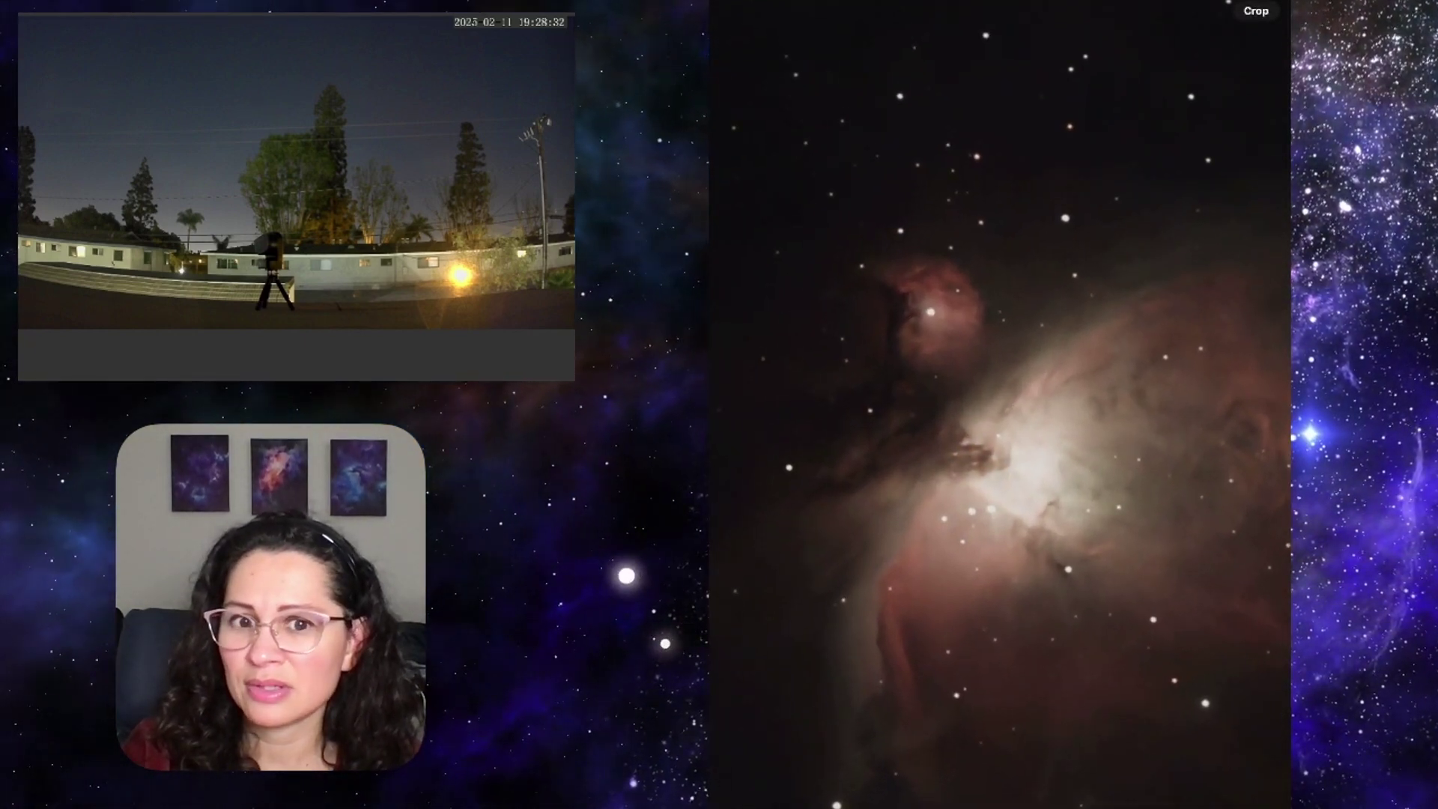
{"action": "double_click", "coordinate": [1000, 483]}
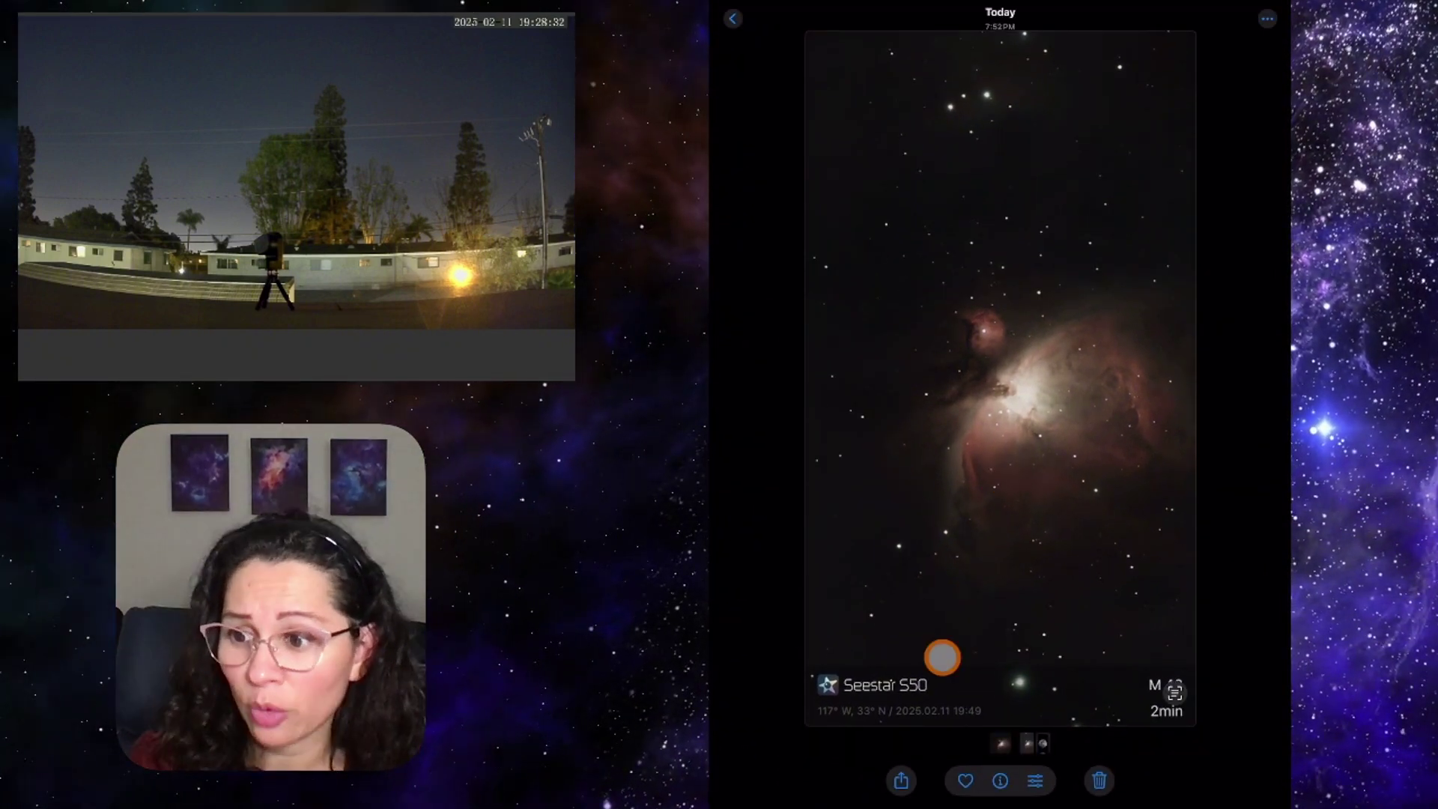
{"action": "left_click", "coordinate": [1002, 577]}
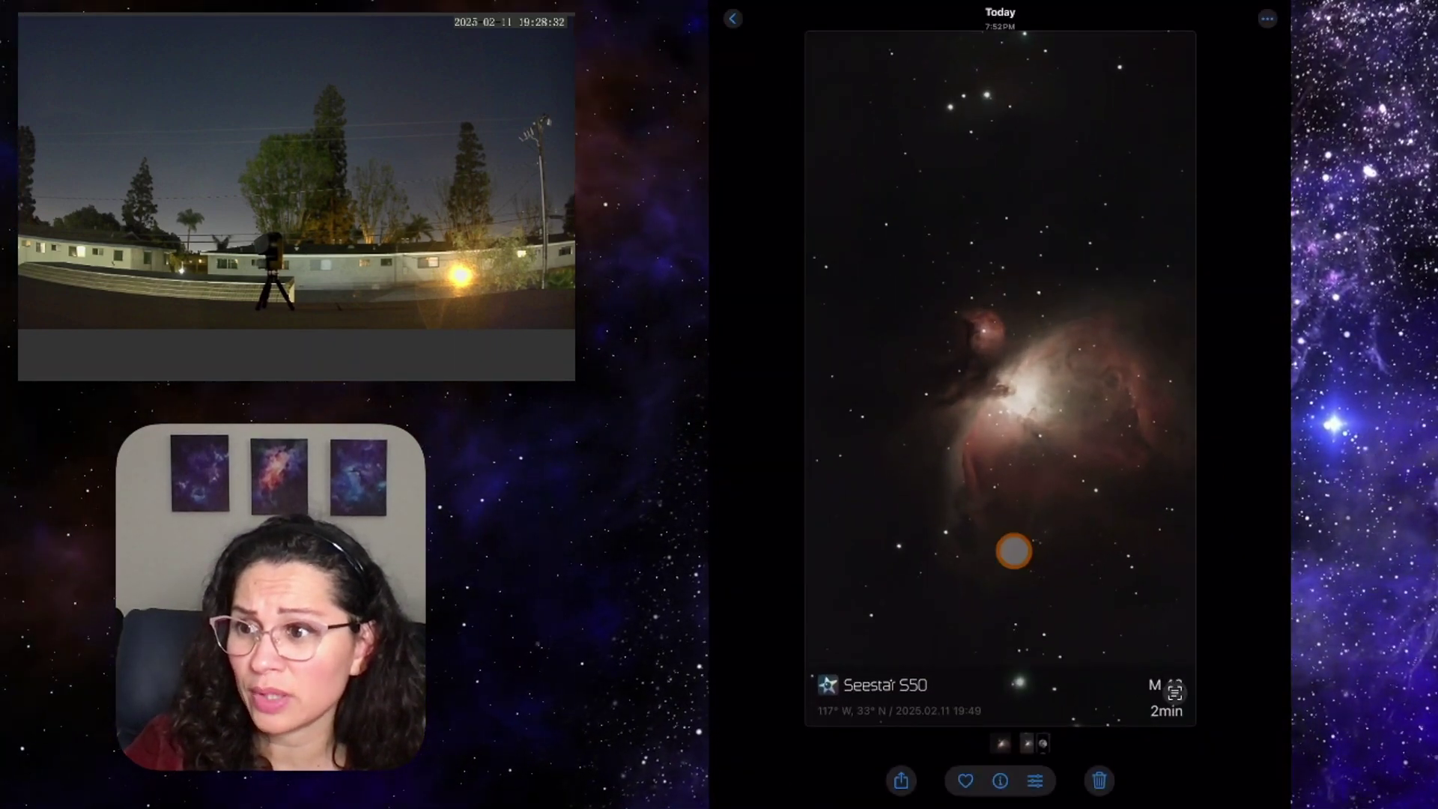
{"action": "double_click", "coordinate": [1013, 550]}
Return to Seestar and open the M 42 album in the telescope's albums.
{"action": "key", "text": "super+h"}
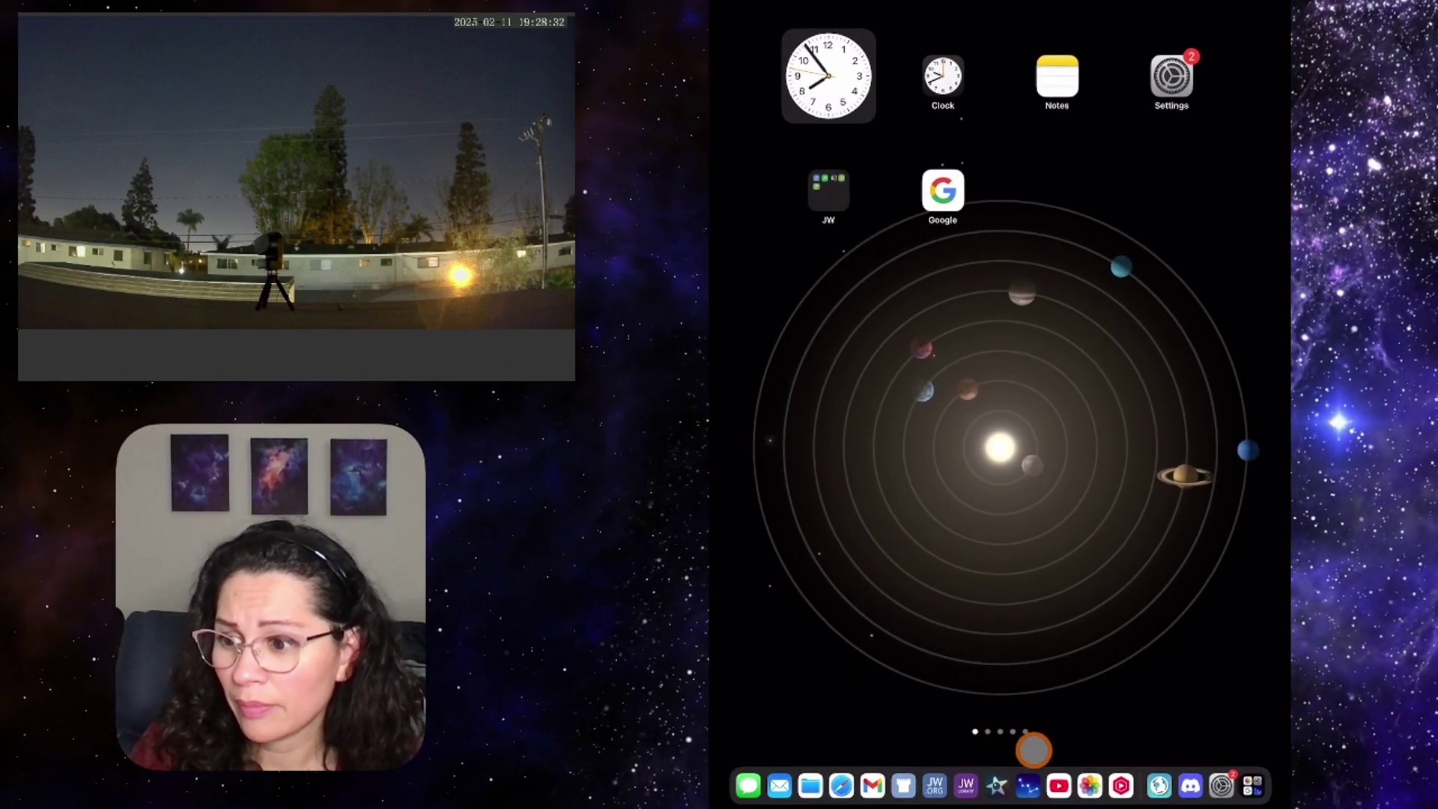
{"action": "left_click", "coordinate": [1012, 785]}
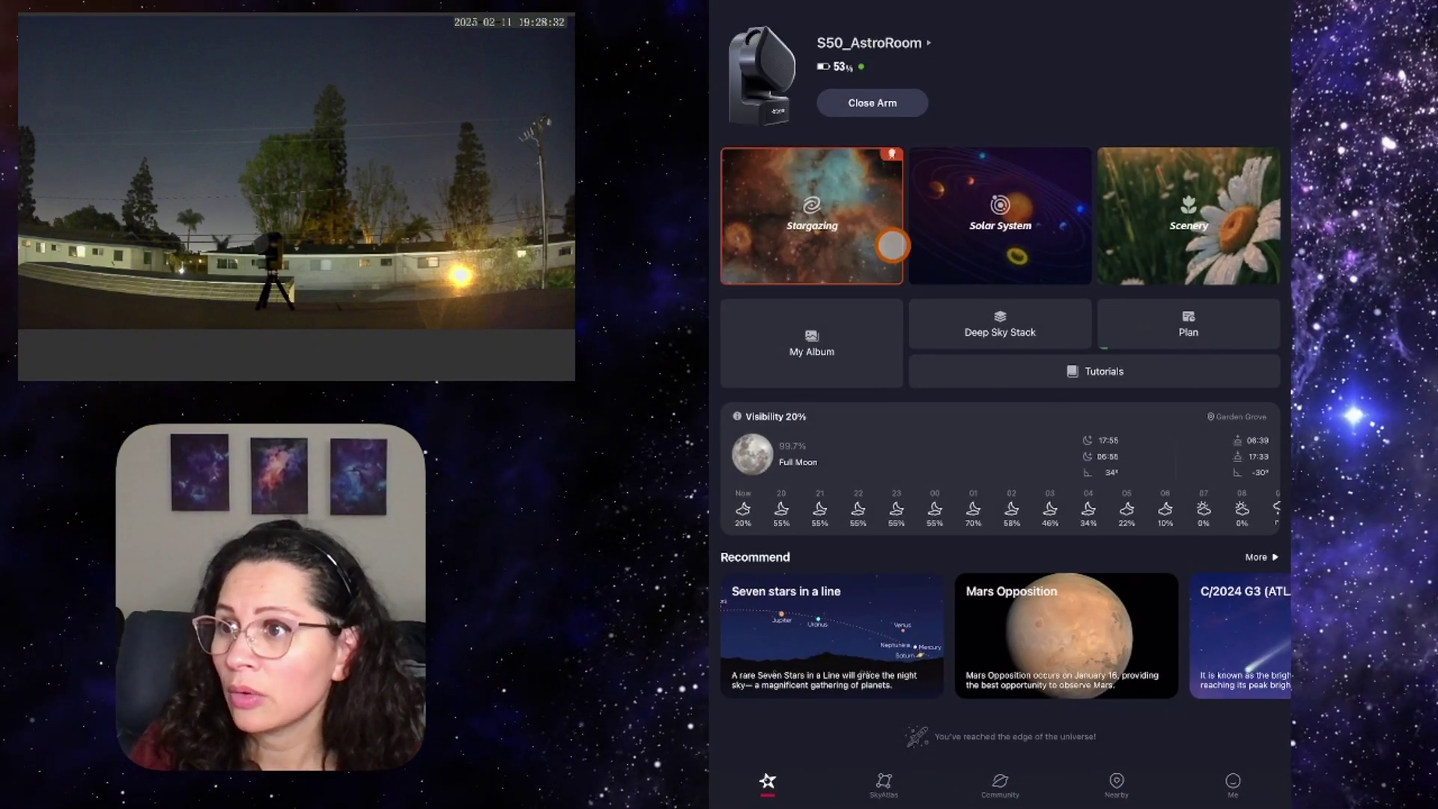
{"action": "left_click", "coordinate": [820, 343]}
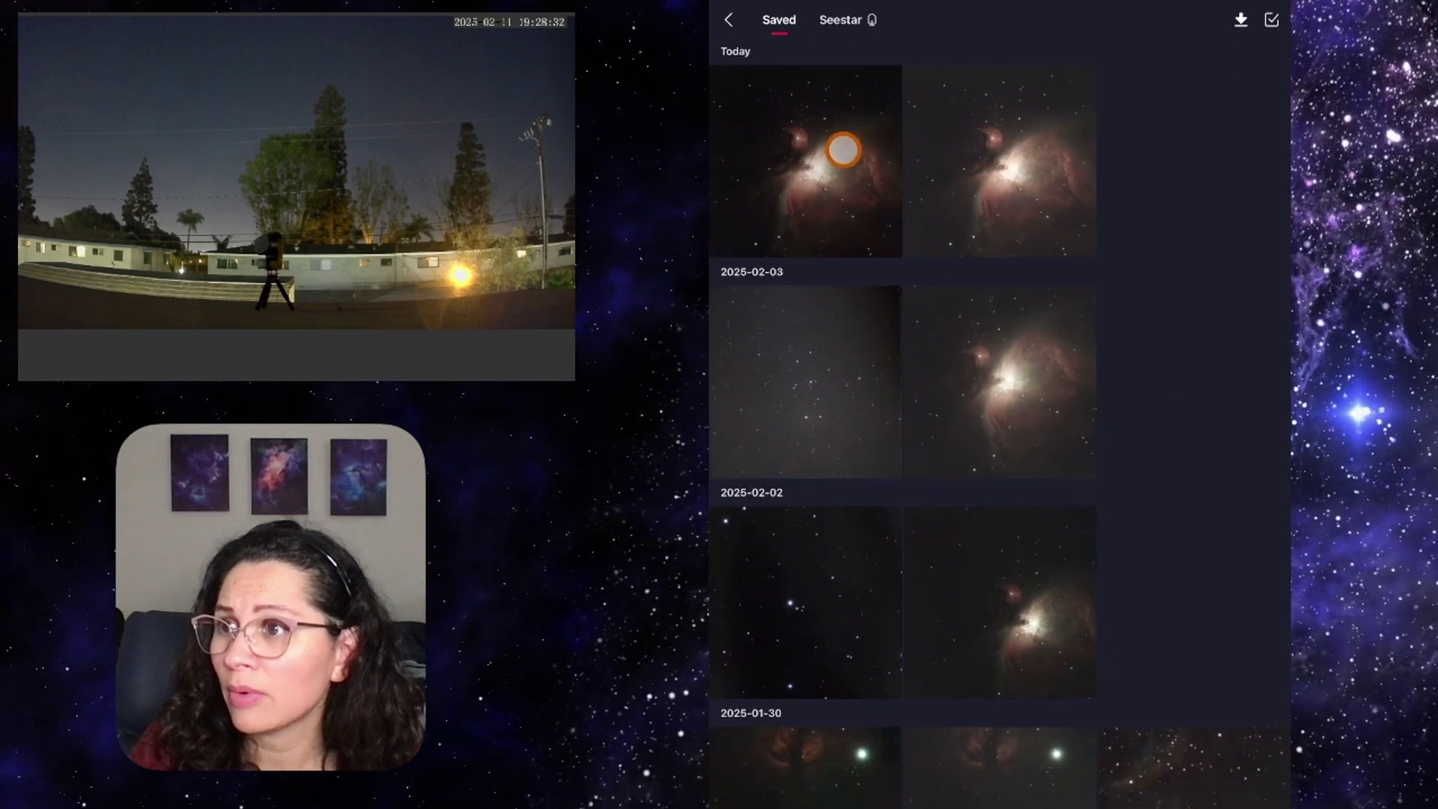
{"action": "left_click", "coordinate": [861, 22]}
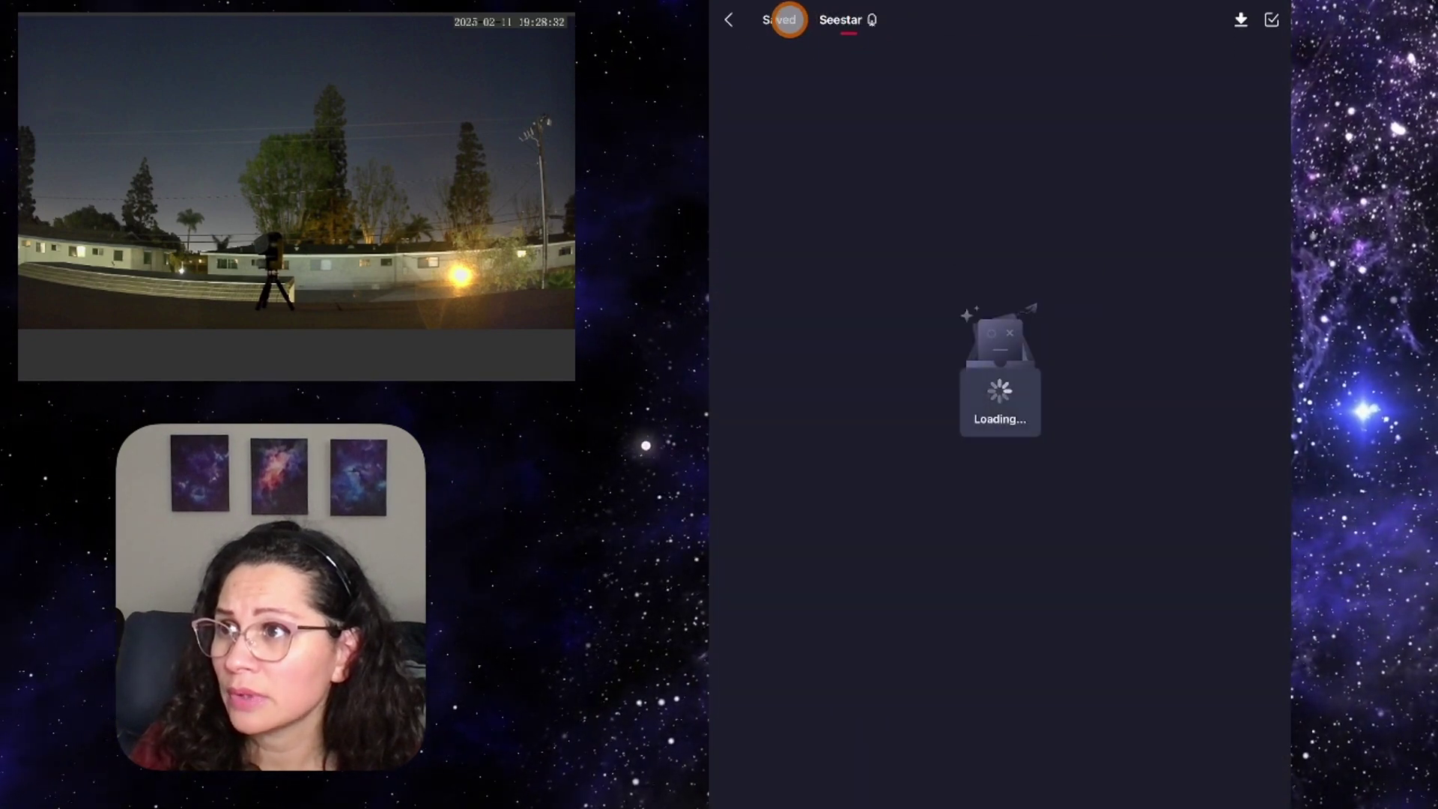
{"action": "left_click", "coordinate": [809, 407]}
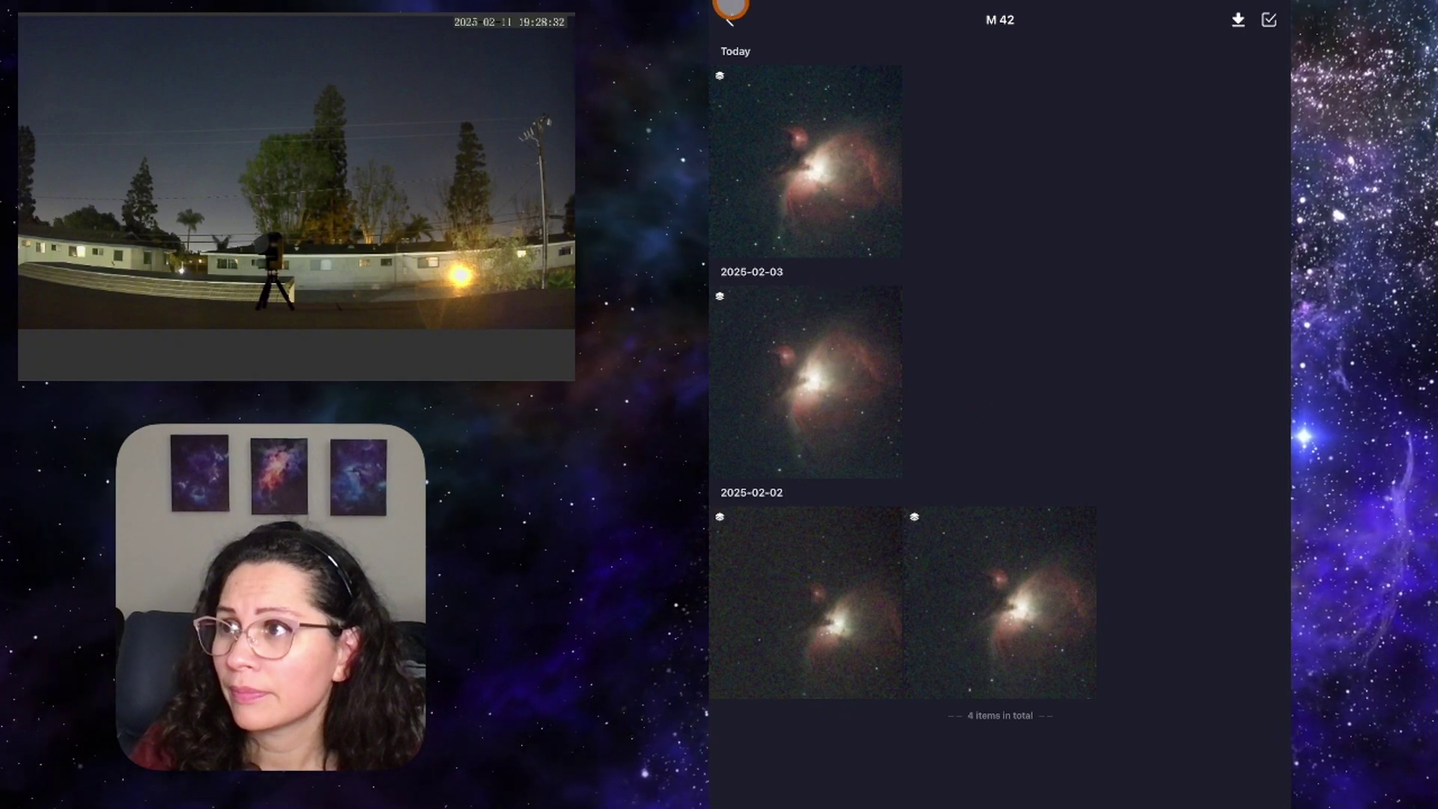
View today's Orion Nebula capture full screen from saved captures, swiping to the next one.
{"action": "left_click", "coordinate": [731, 19]}
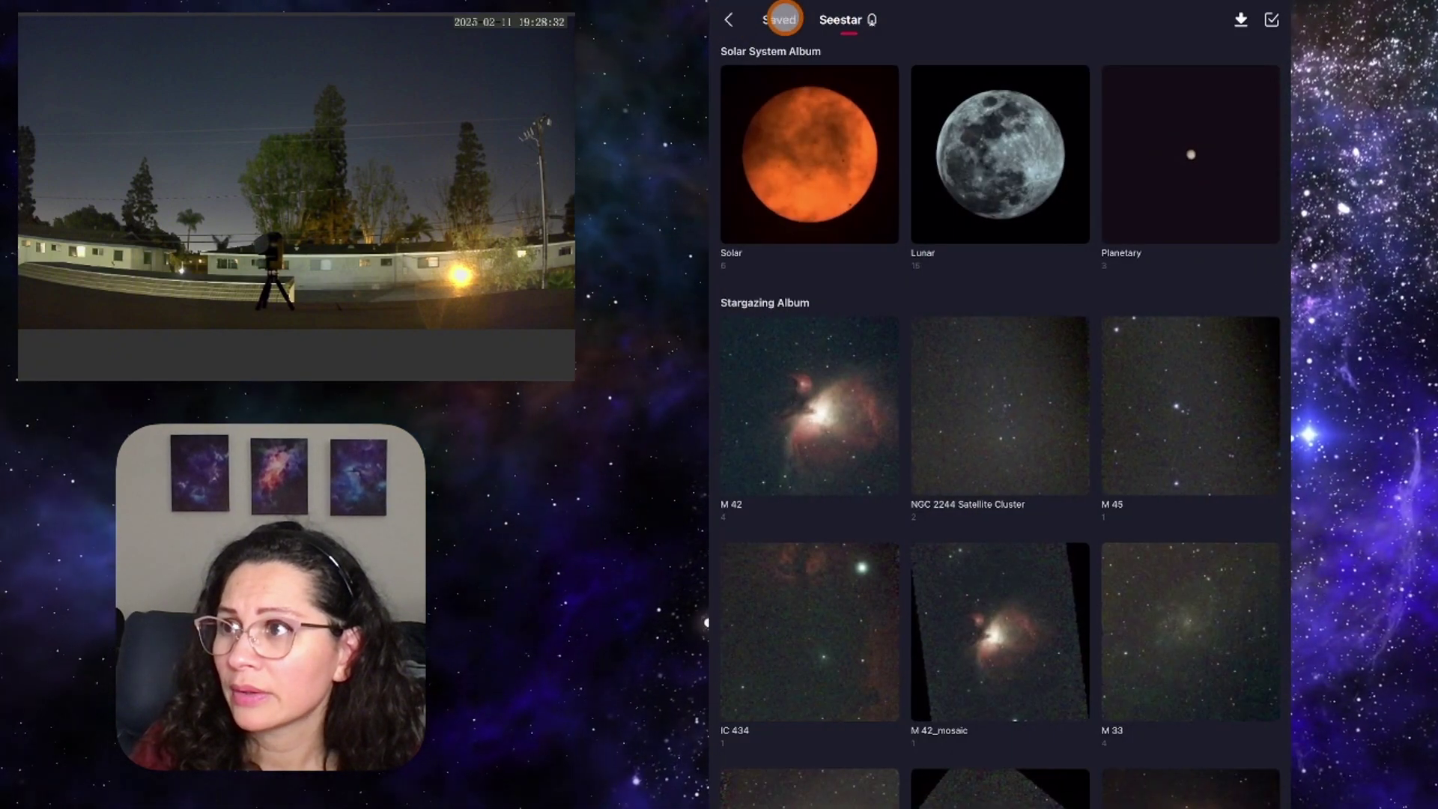
{"action": "left_click", "coordinate": [783, 20]}
{"action": "left_click", "coordinate": [817, 164]}
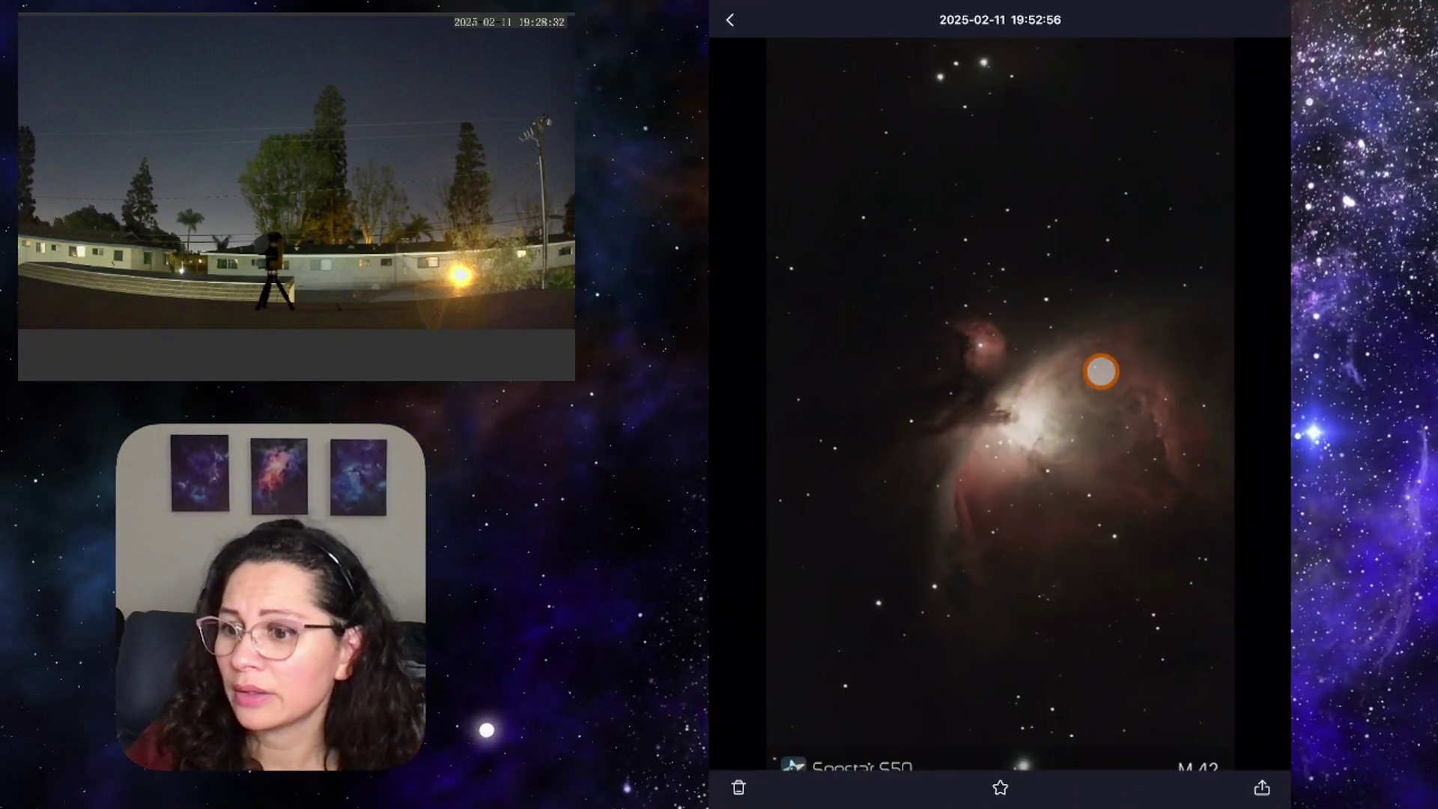
{"action": "left_click", "coordinate": [1100, 371]}
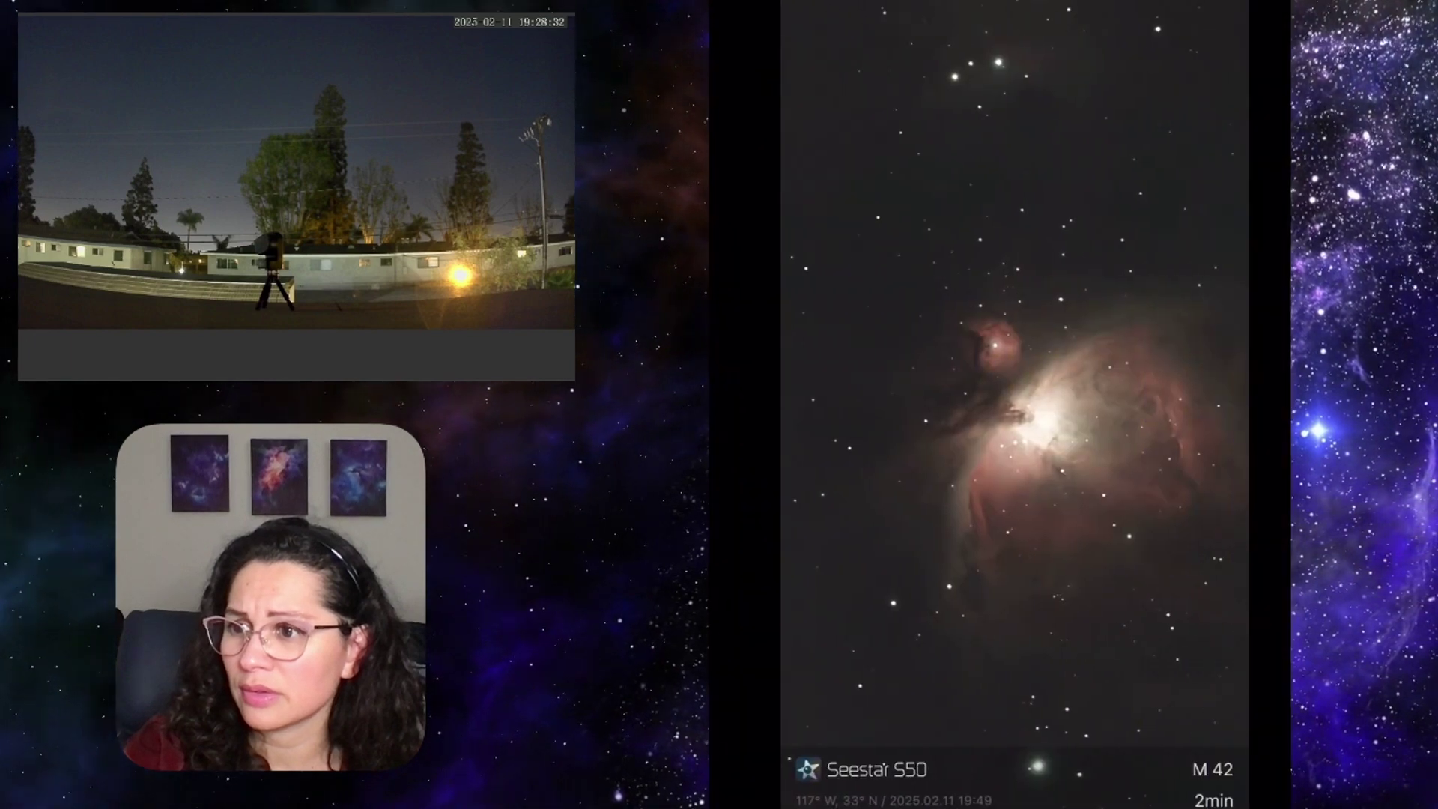
{"action": "left_click_drag", "start_coordinate": [1012, 405], "coordinate": [1180, 404]}
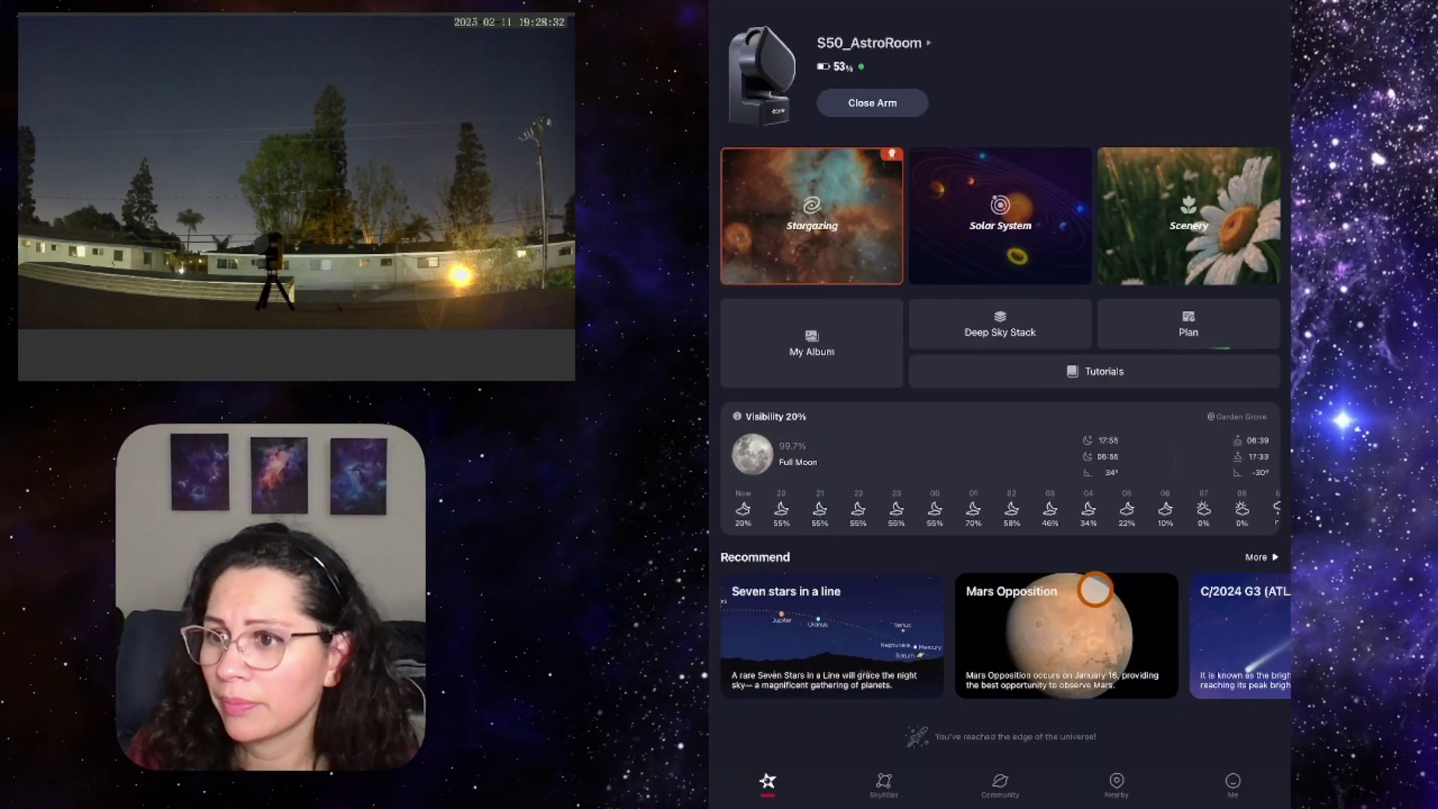
Reopen the ongoing plan's targets and watch IC 434 live.
{"action": "left_click", "coordinate": [1186, 333]}
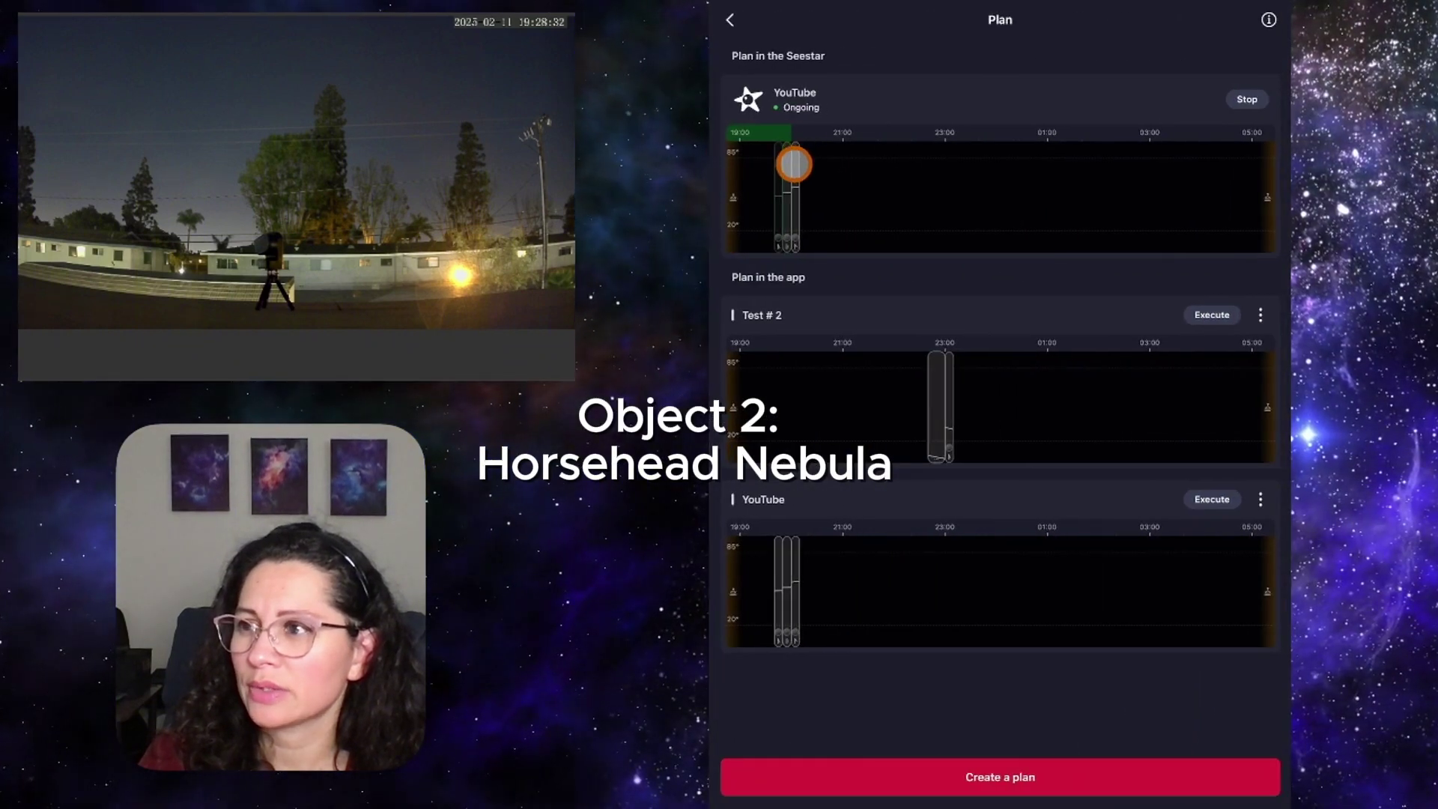
{"action": "left_click", "coordinate": [781, 142]}
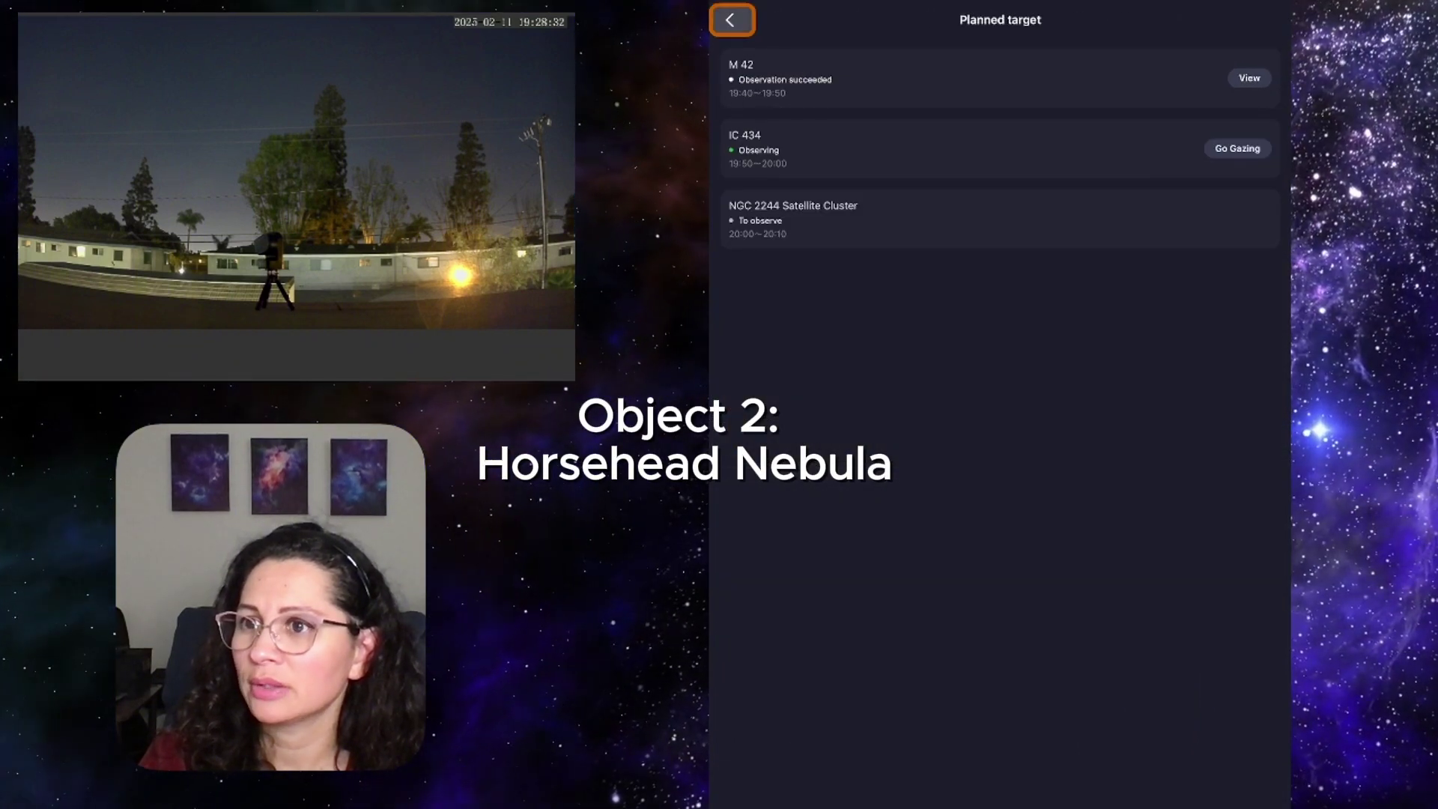
{"action": "left_click", "coordinate": [731, 19]}
{"action": "left_click", "coordinate": [1236, 150]}
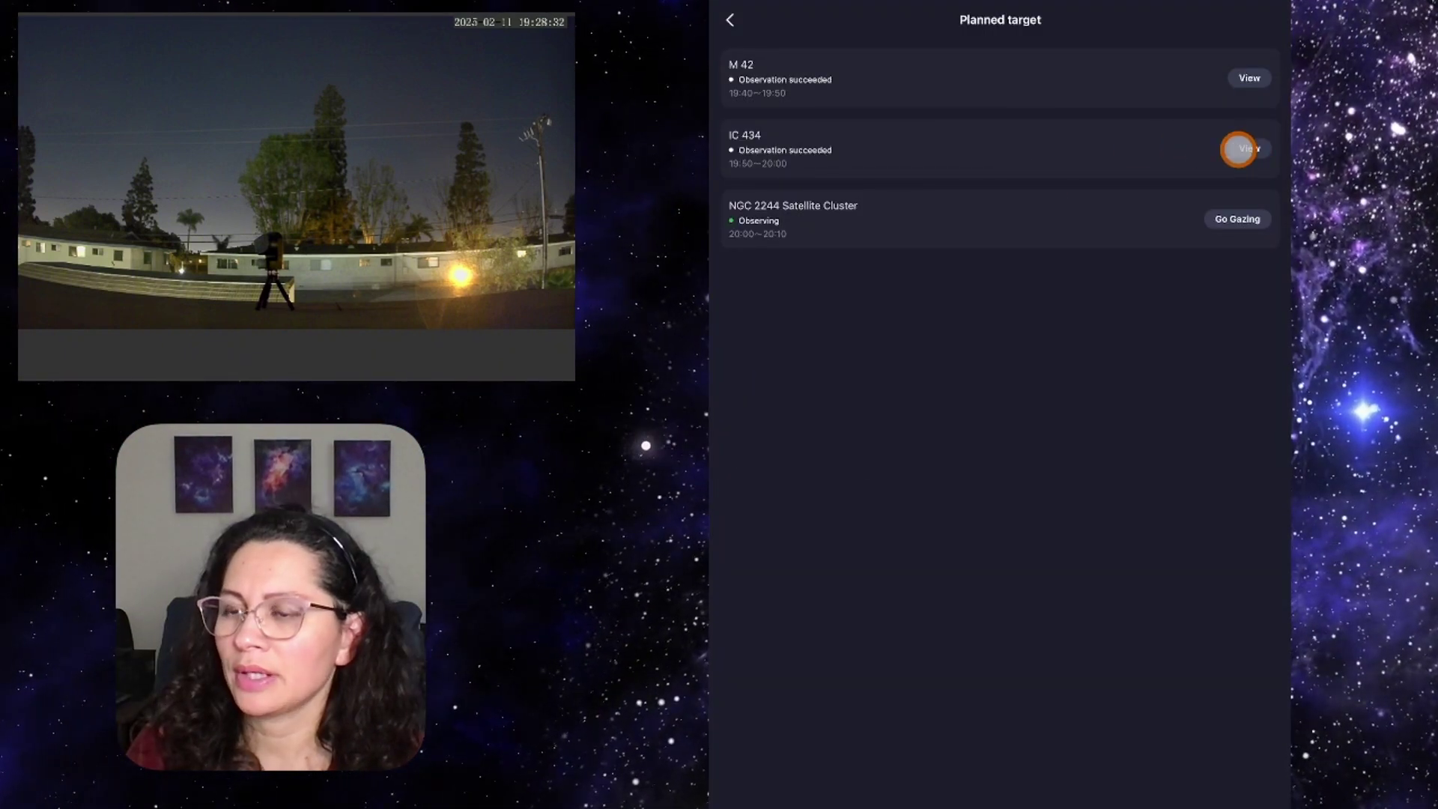
Open the finished IC 434 Horsehead image, denoise it, and return to the plans.
{"action": "left_click", "coordinate": [1253, 149]}
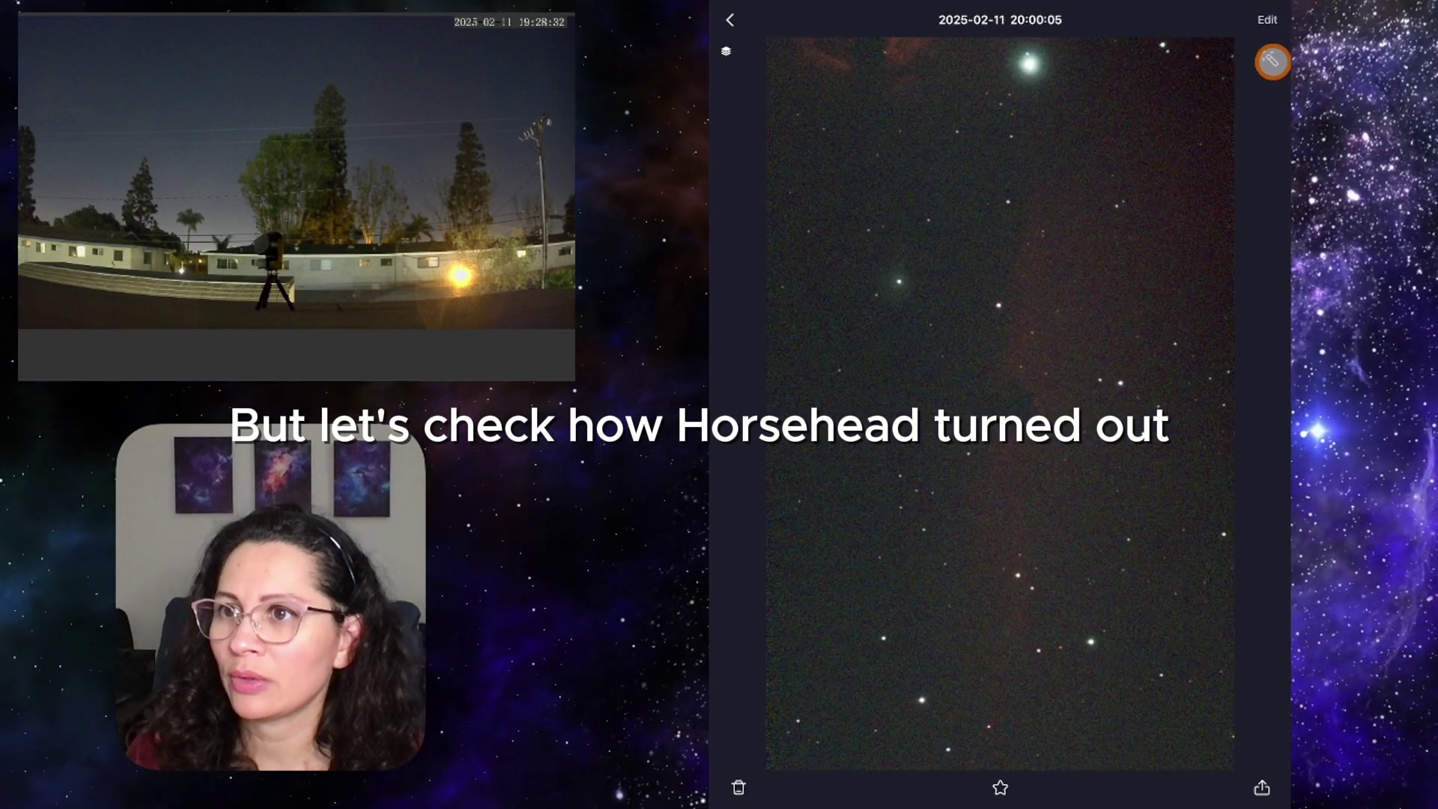
{"action": "left_click", "coordinate": [1268, 19]}
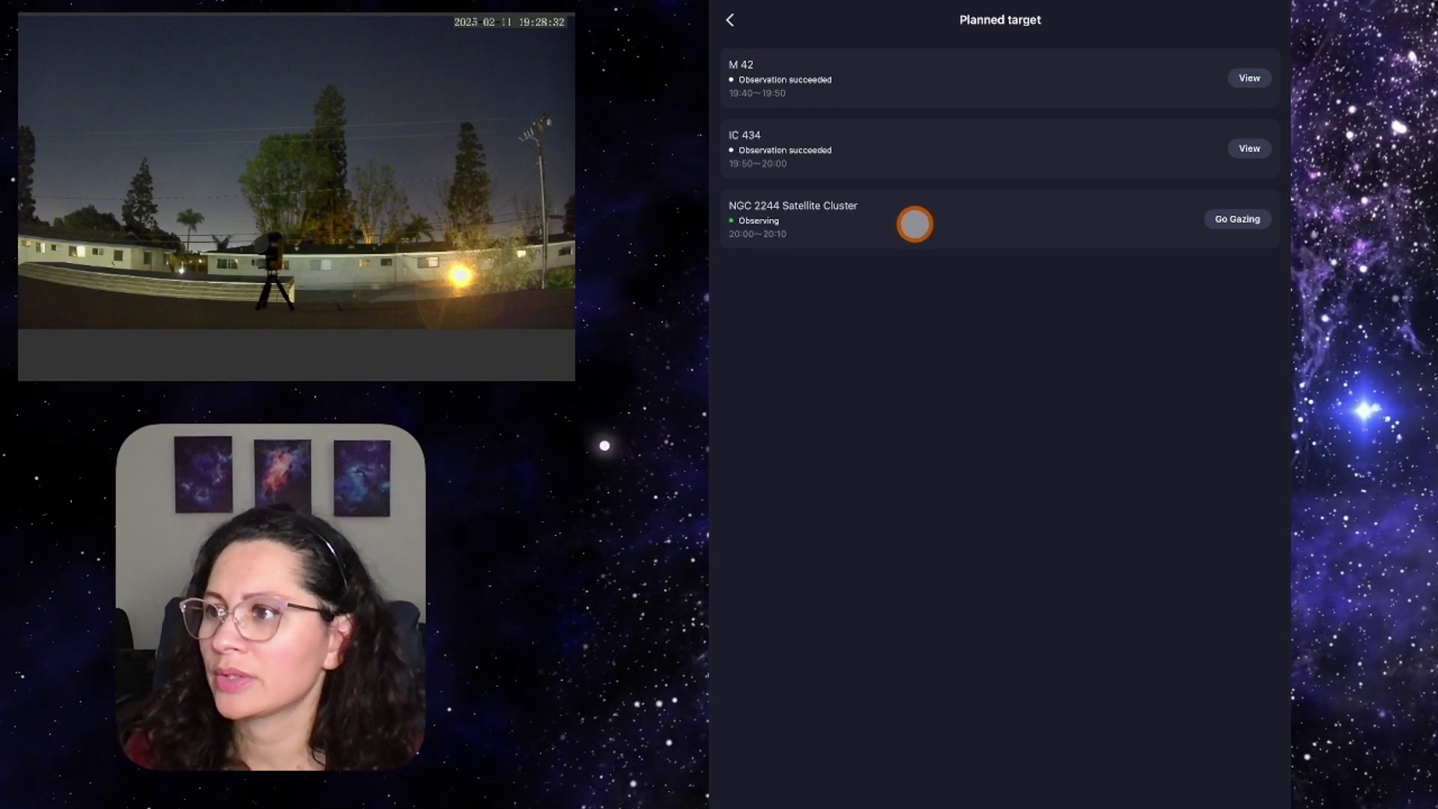
{"action": "left_click", "coordinate": [731, 20]}
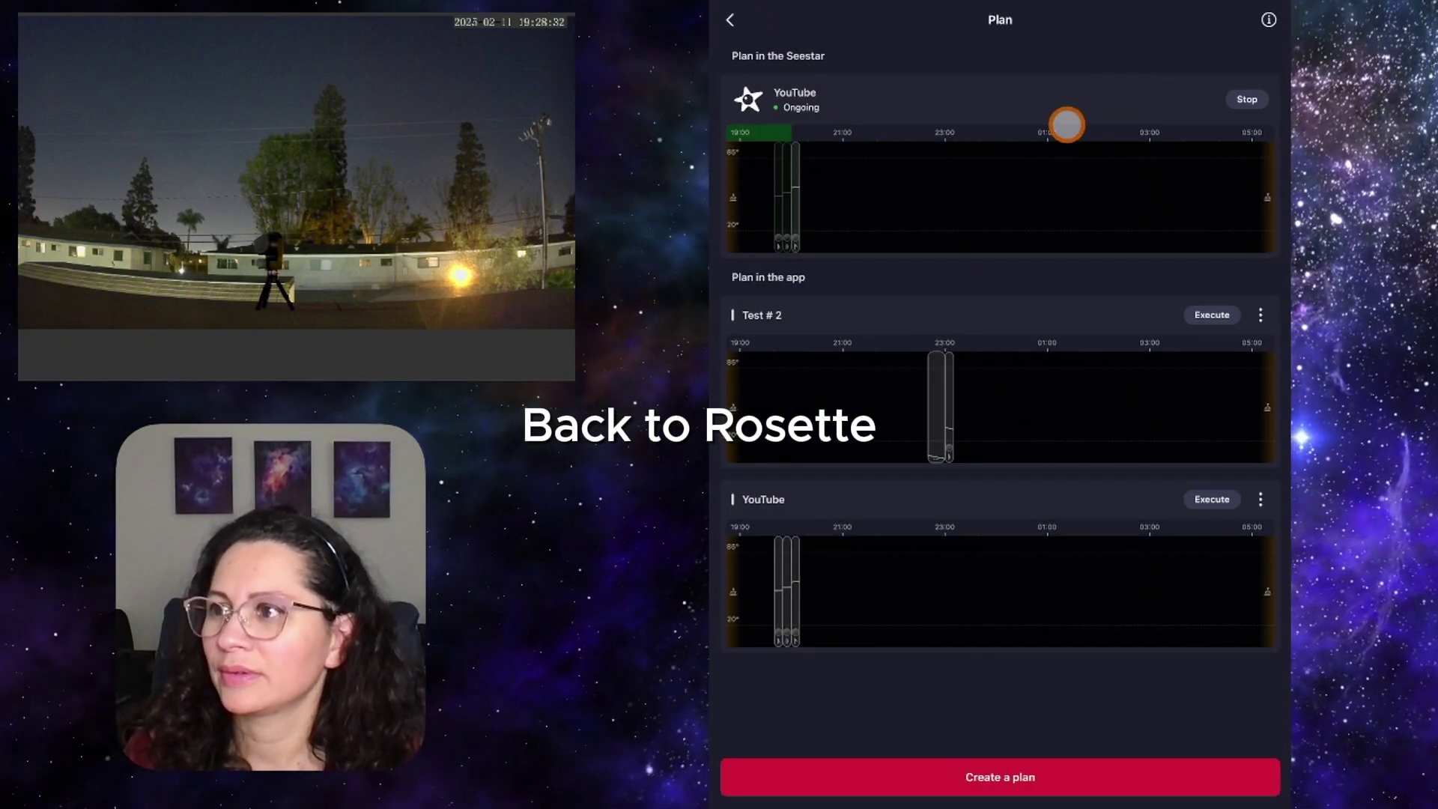
Watch NGC 2244 live until it succeeds, then open and denoise its image.
{"action": "left_click", "coordinate": [793, 202]}
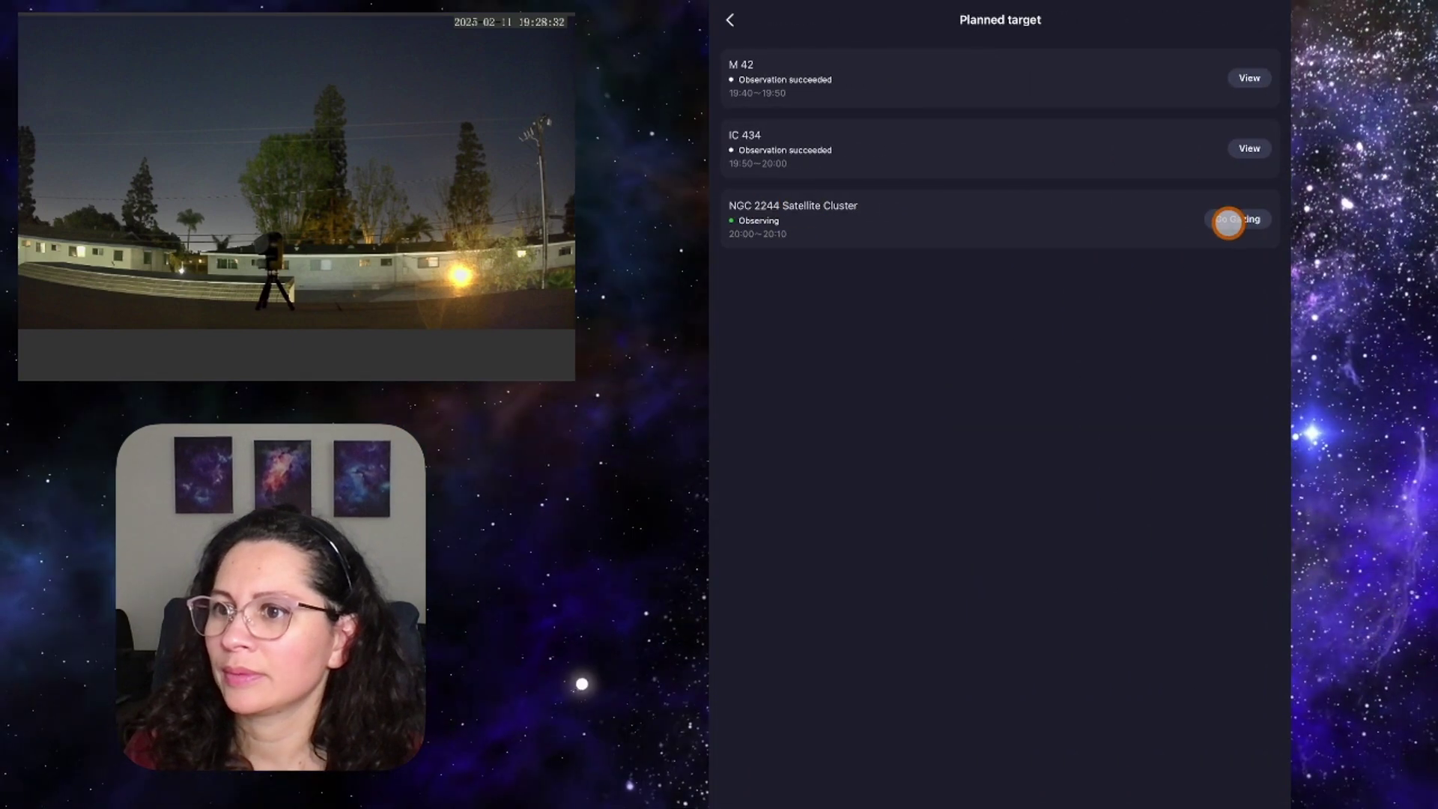
{"action": "left_click", "coordinate": [1236, 220]}
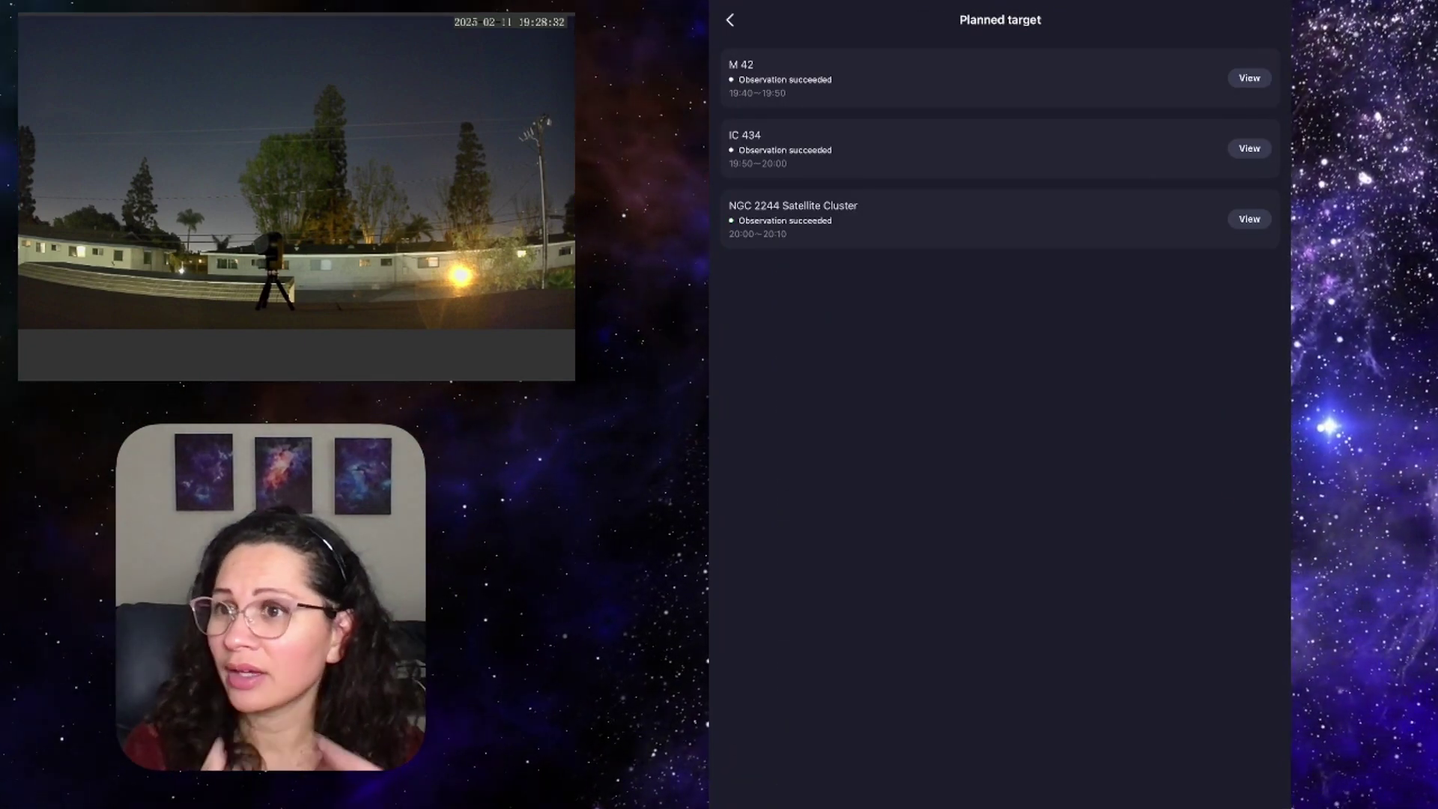
{"action": "left_click", "coordinate": [911, 154]}
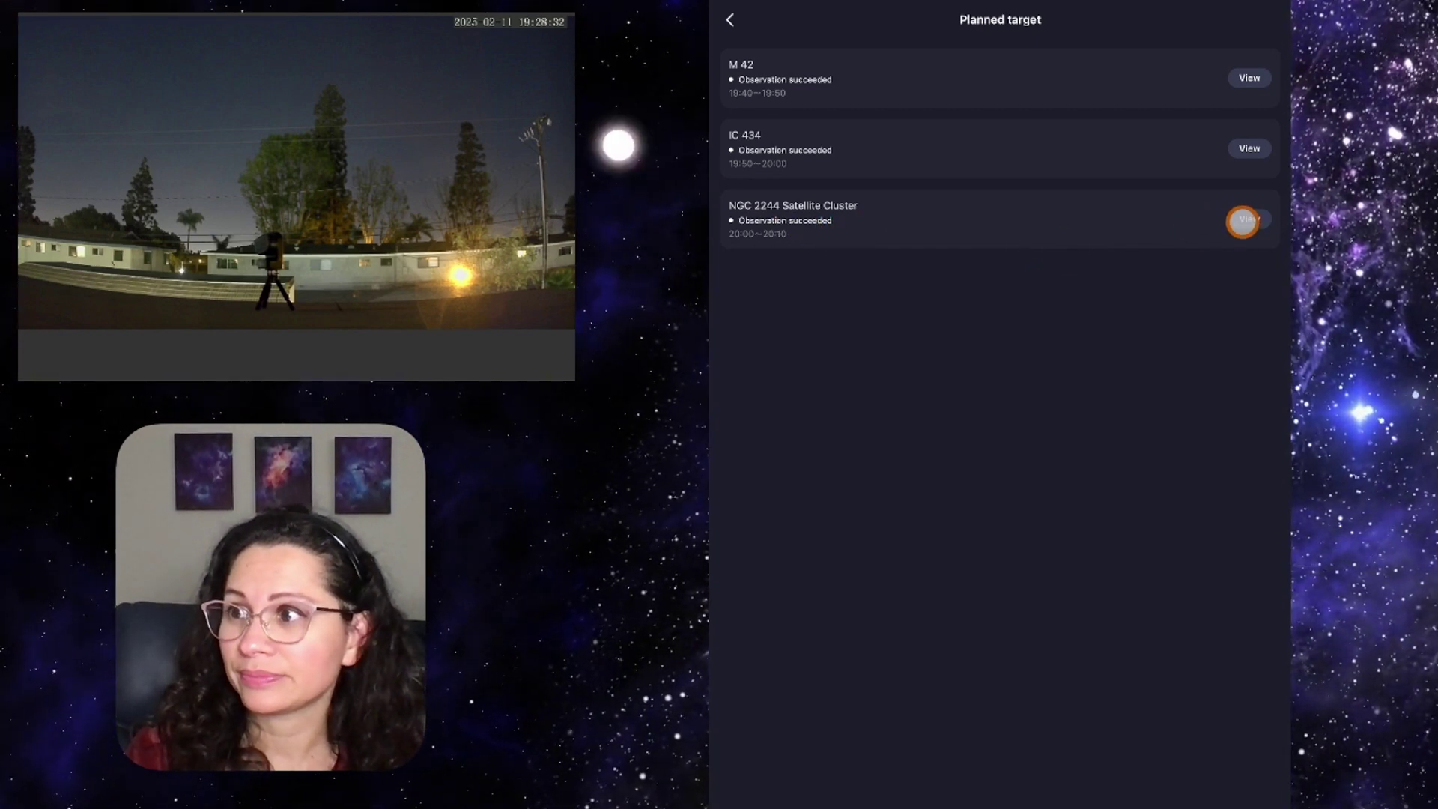
{"action": "left_click", "coordinate": [1243, 222]}
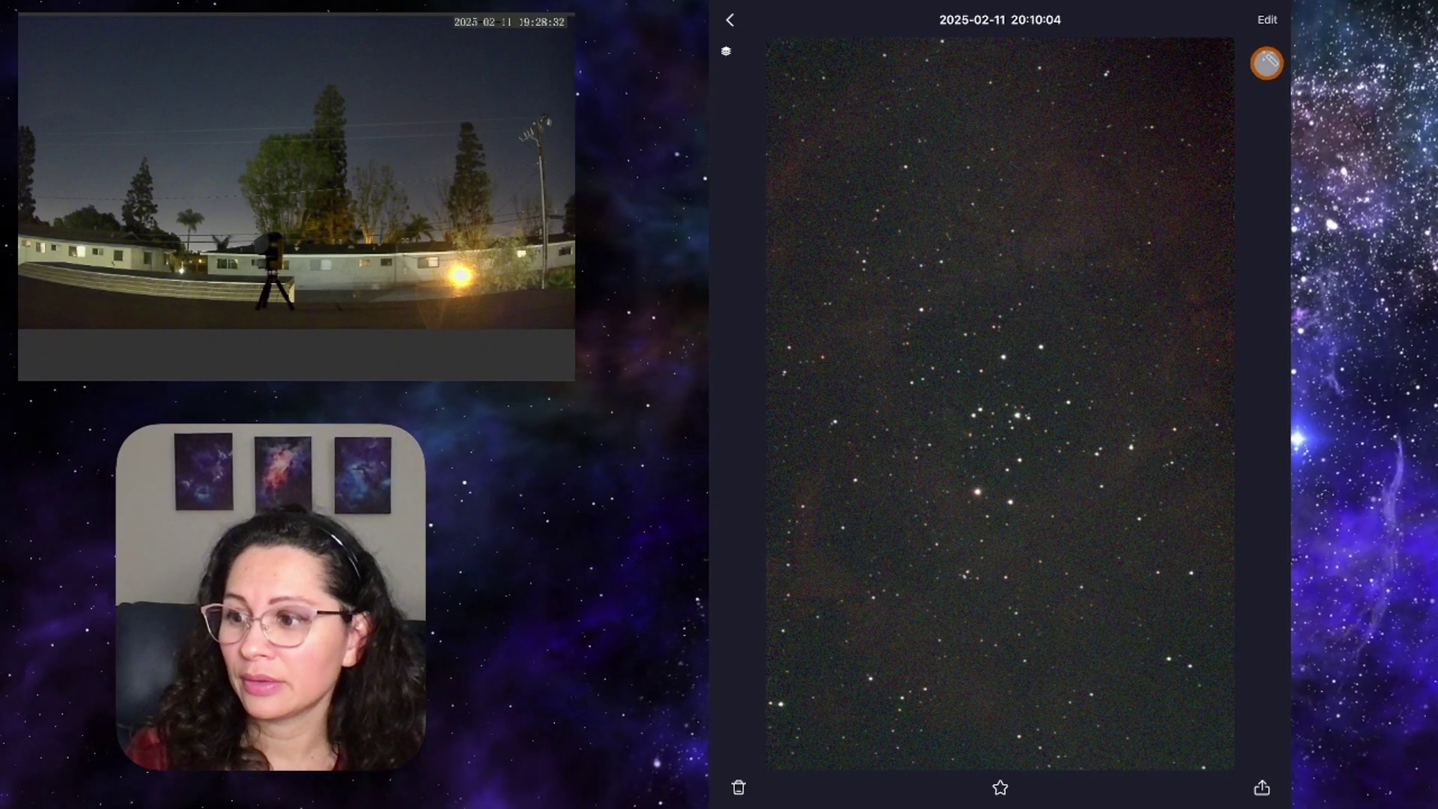
{"action": "left_click", "coordinate": [1266, 63]}
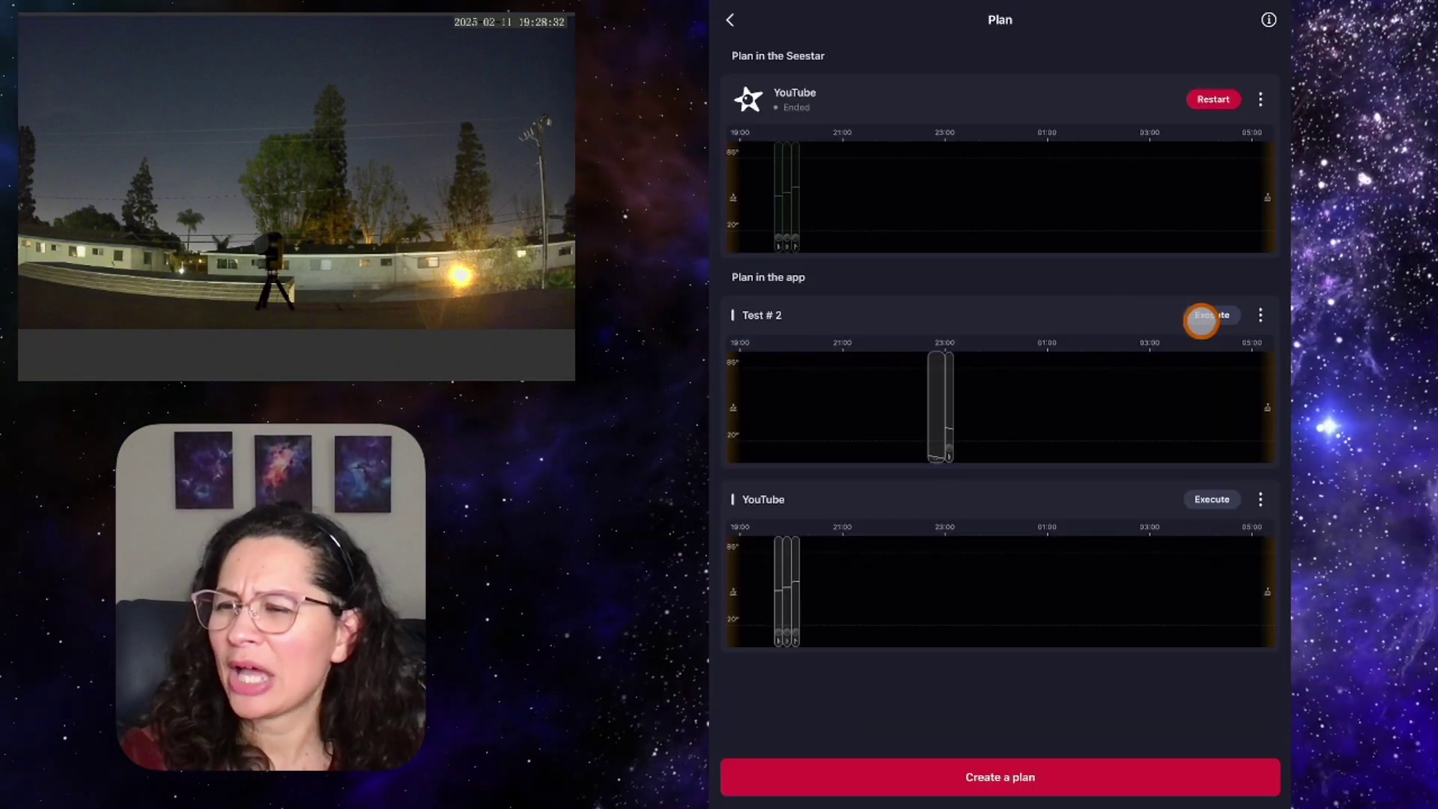
Execute Test # 2, review its M 31 and M 42 targets, then return home.
{"action": "left_click", "coordinate": [1208, 315]}
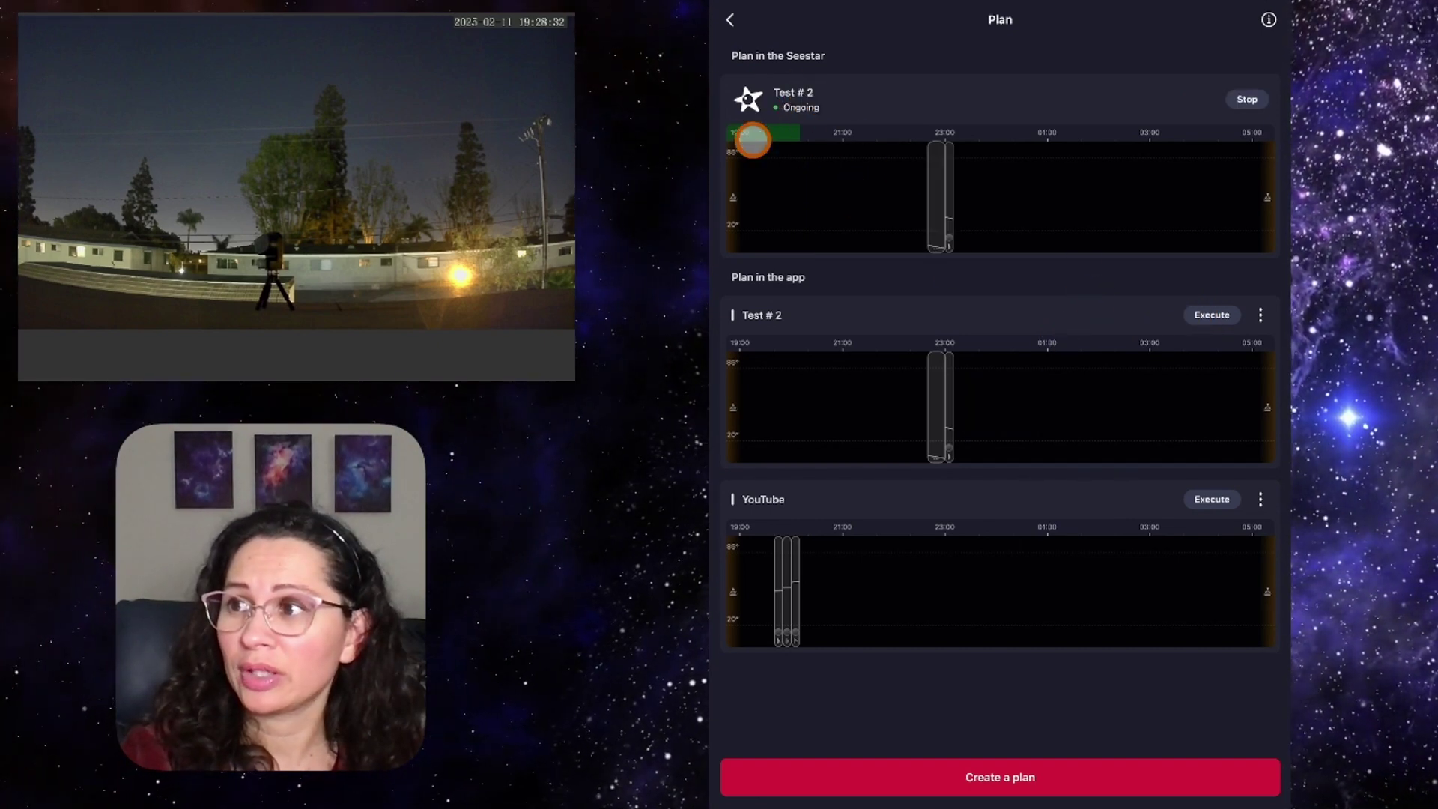
{"action": "left_click", "coordinate": [874, 107]}
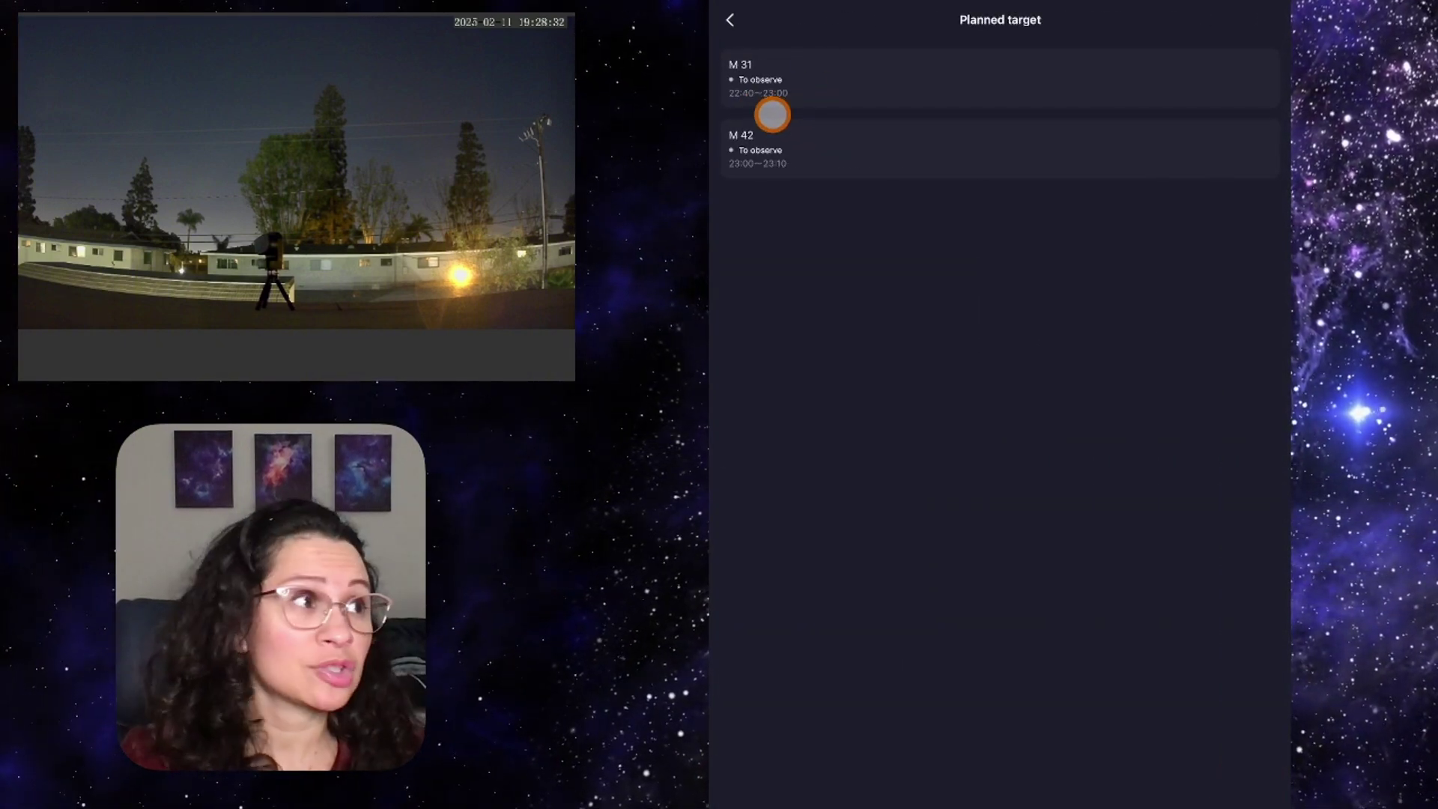
{"action": "left_click", "coordinate": [731, 19]}
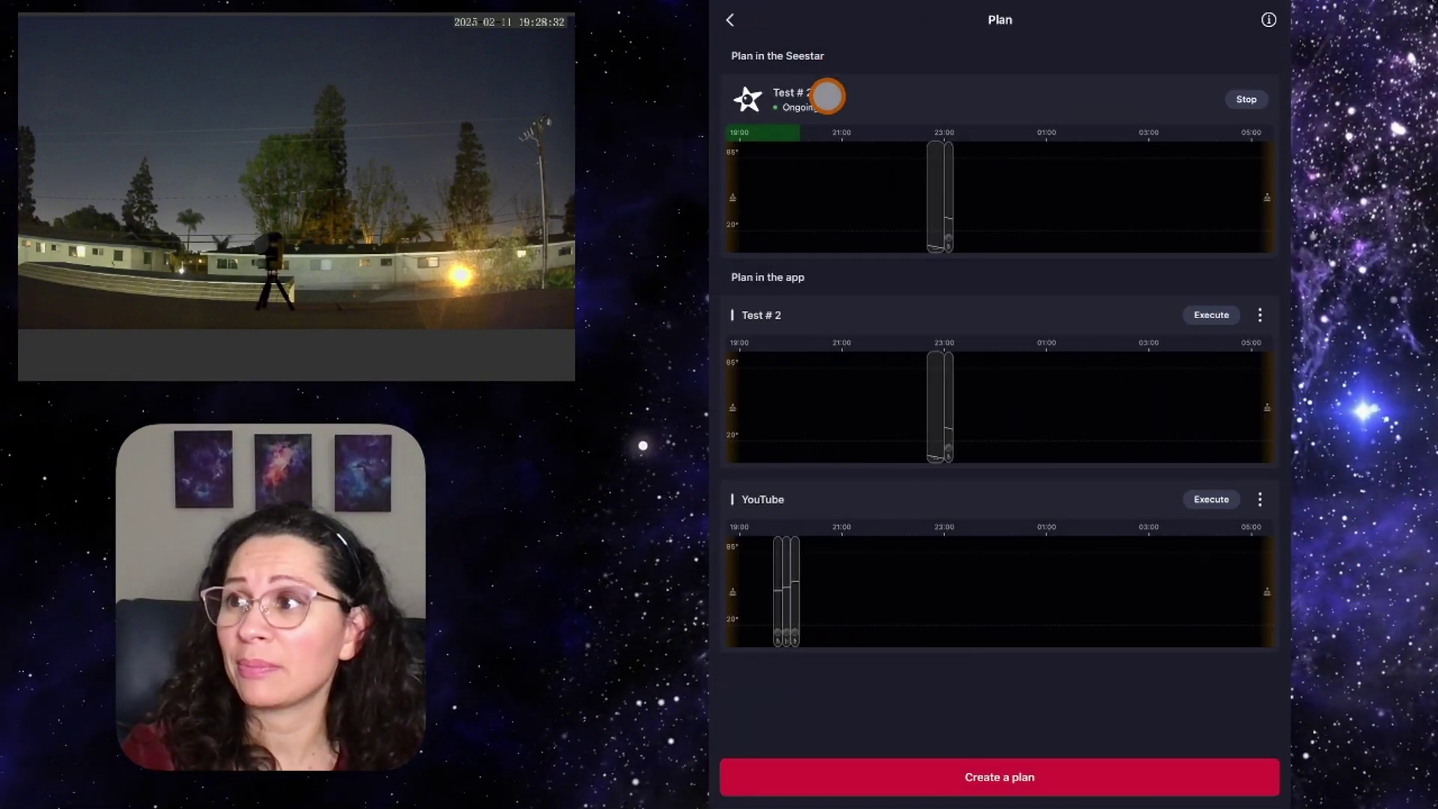
{"action": "left_click", "coordinate": [842, 97]}
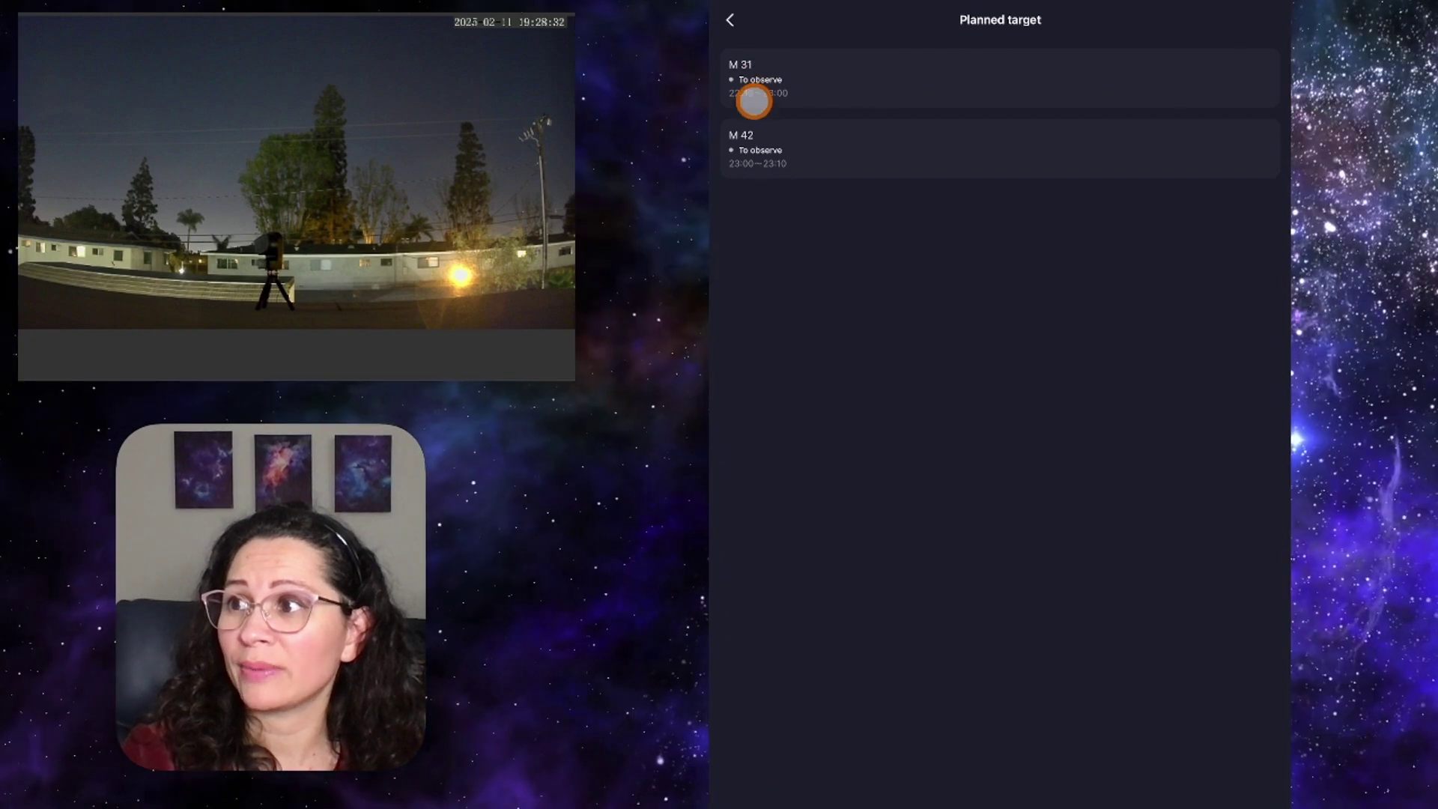
{"action": "left_click", "coordinate": [731, 20]}
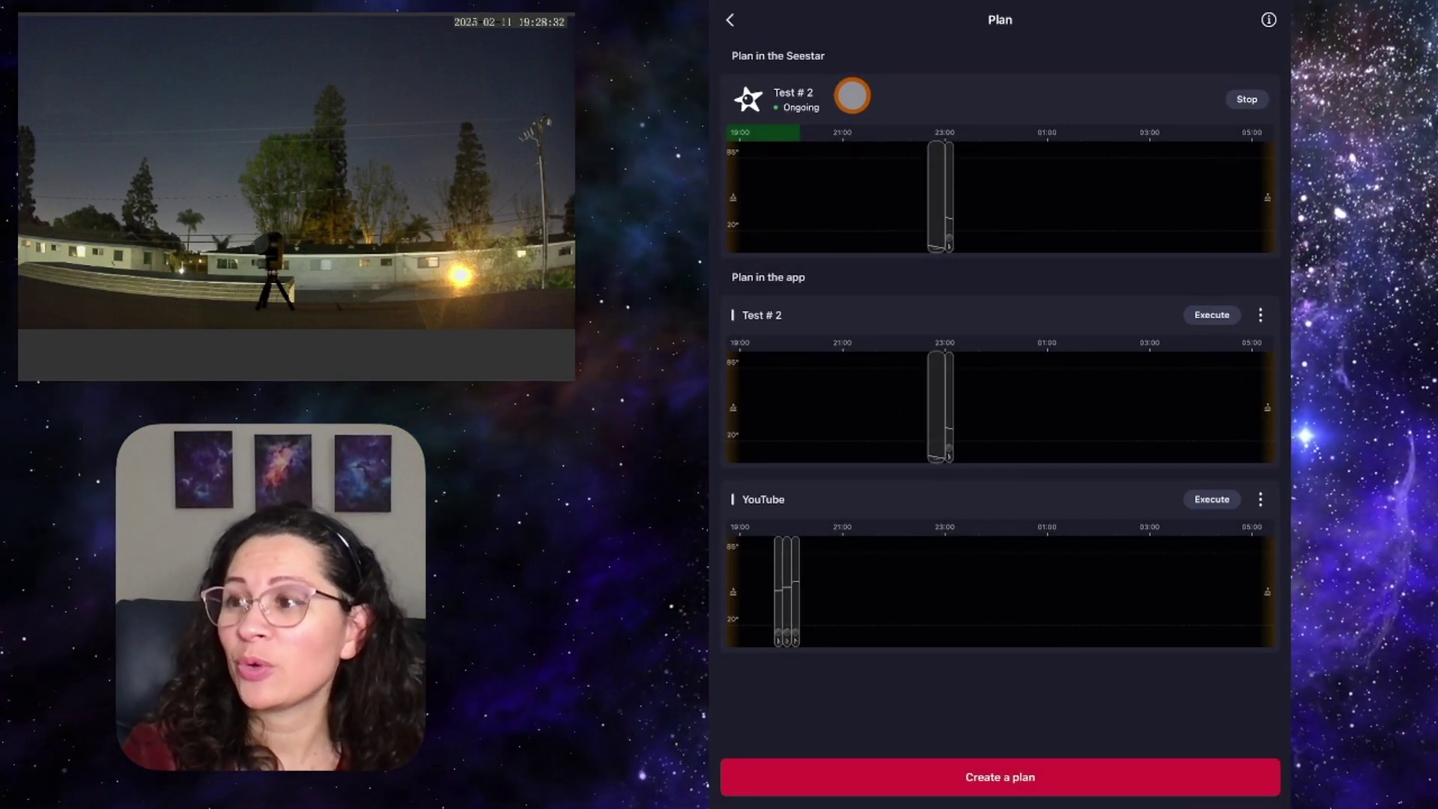
{"action": "left_click", "coordinate": [730, 18]}
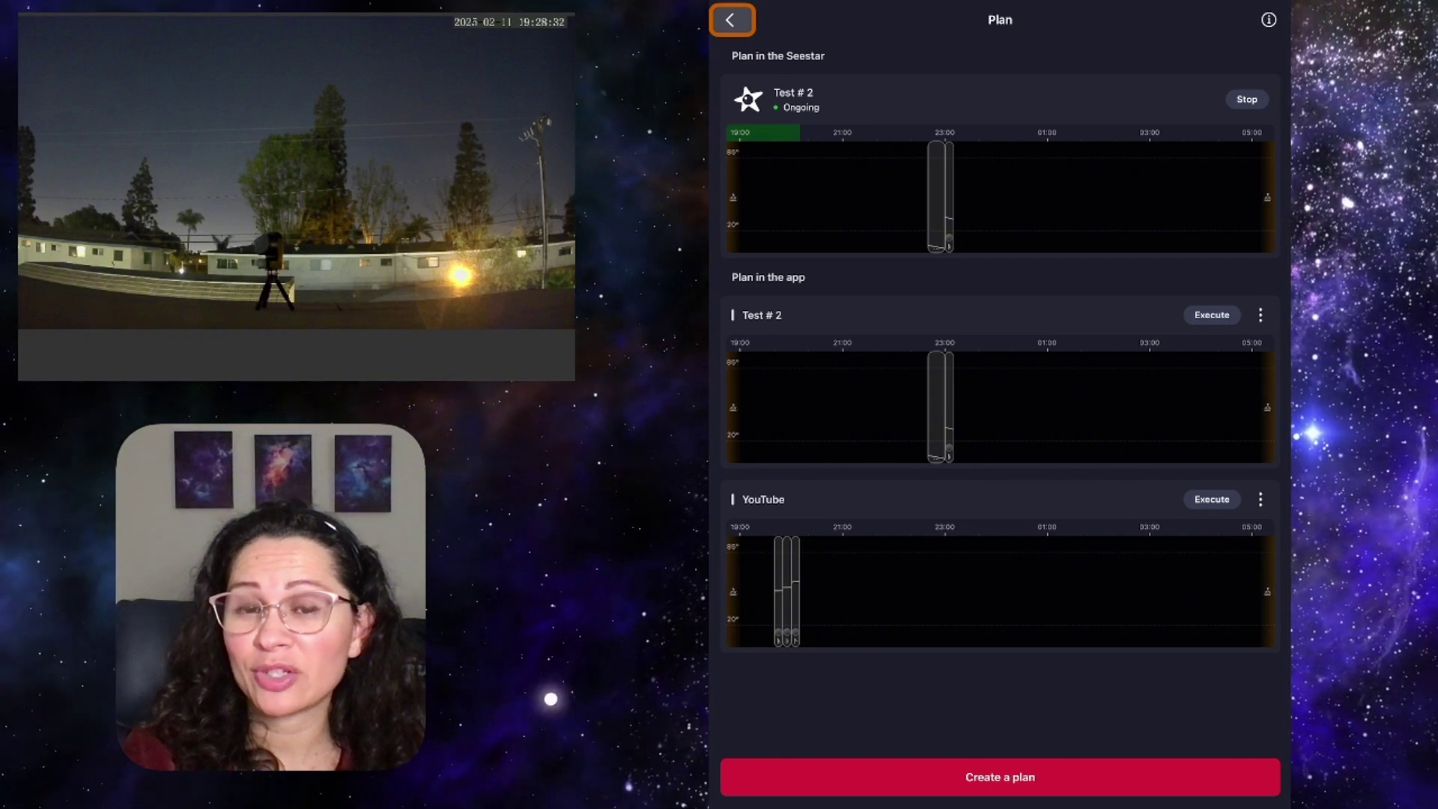